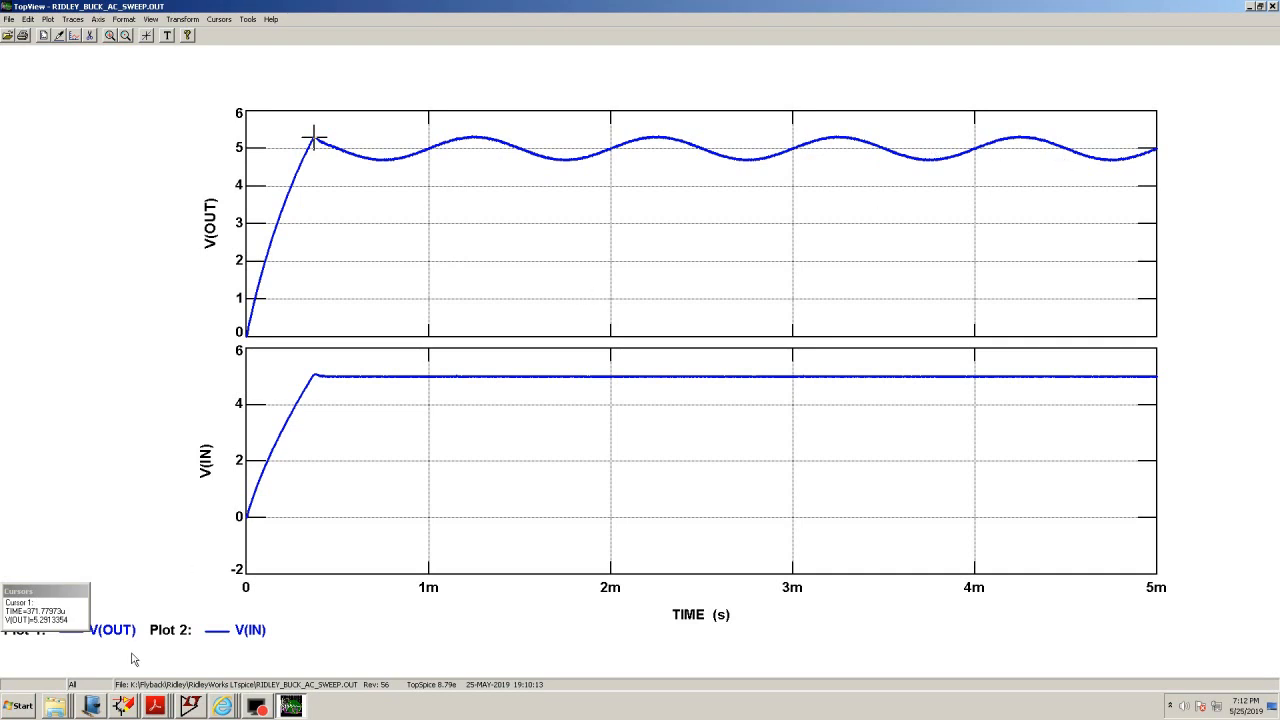
Switch to the Ridley_Buck_AC_SWEEP schematic, run its transient simulation, and pause it partway to plot the partial results
click(110, 716)
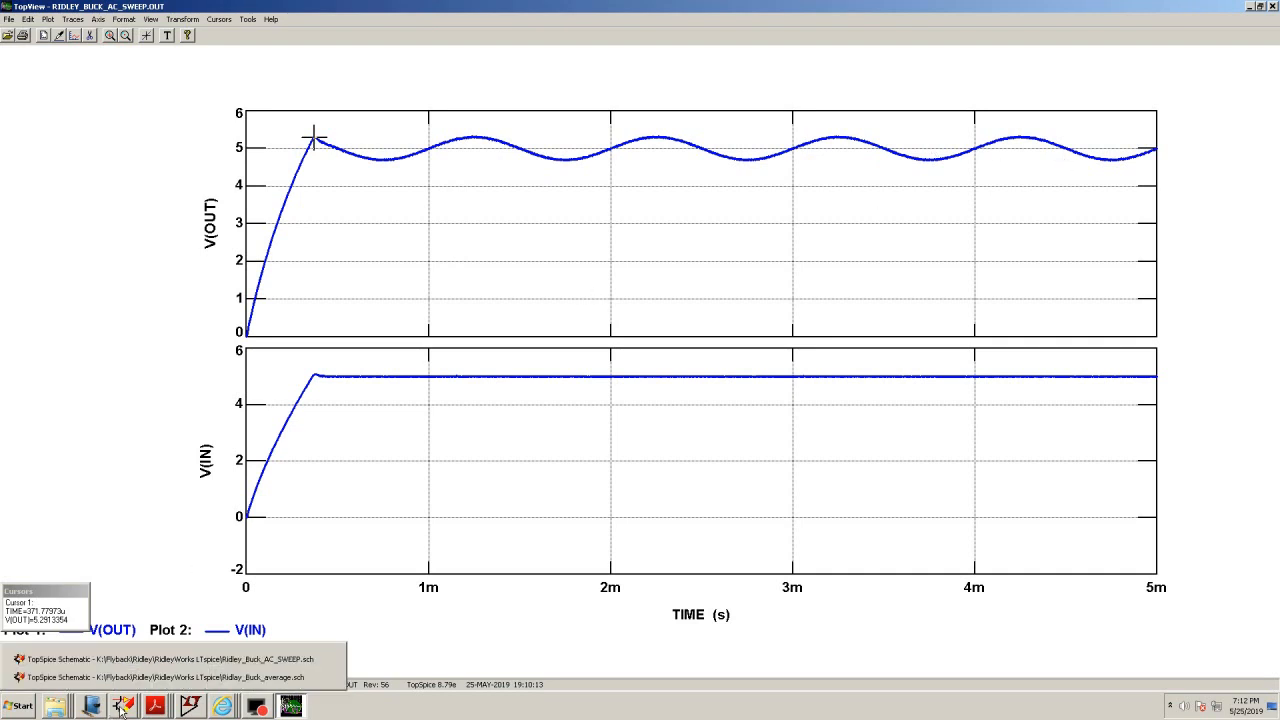
click(142, 660)
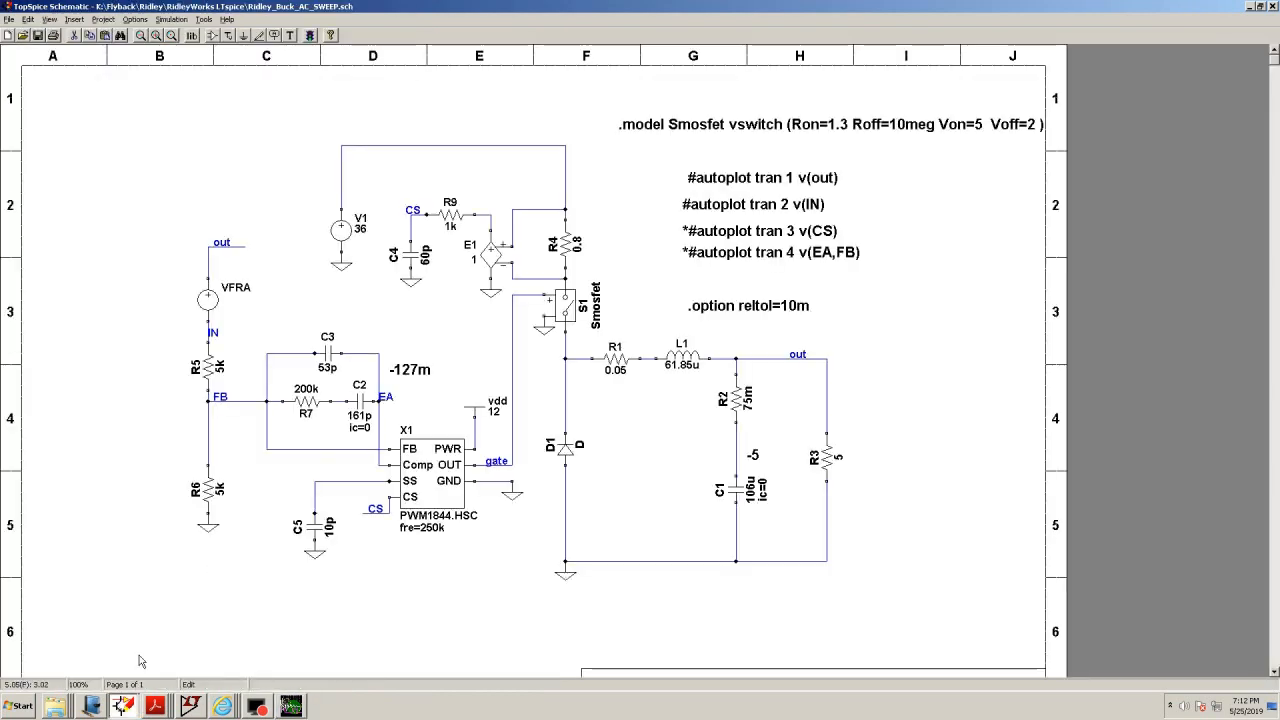
click(309, 38)
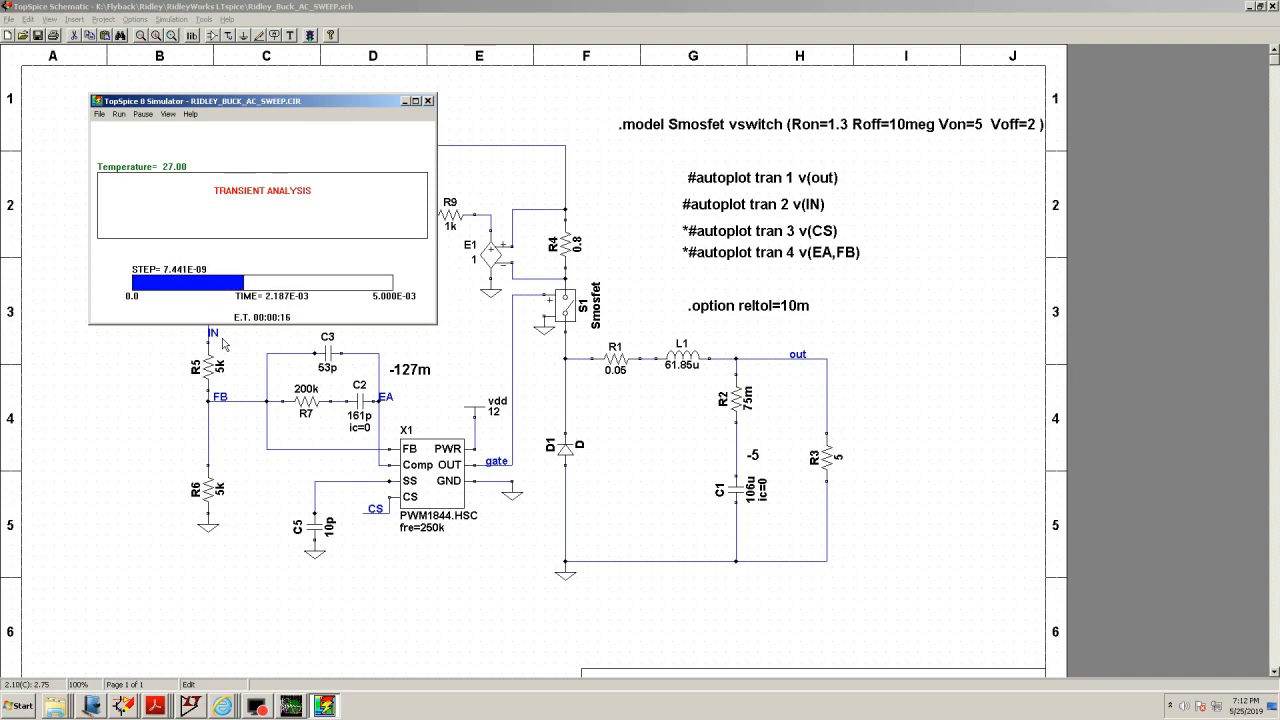
click(143, 114)
click(622, 396)
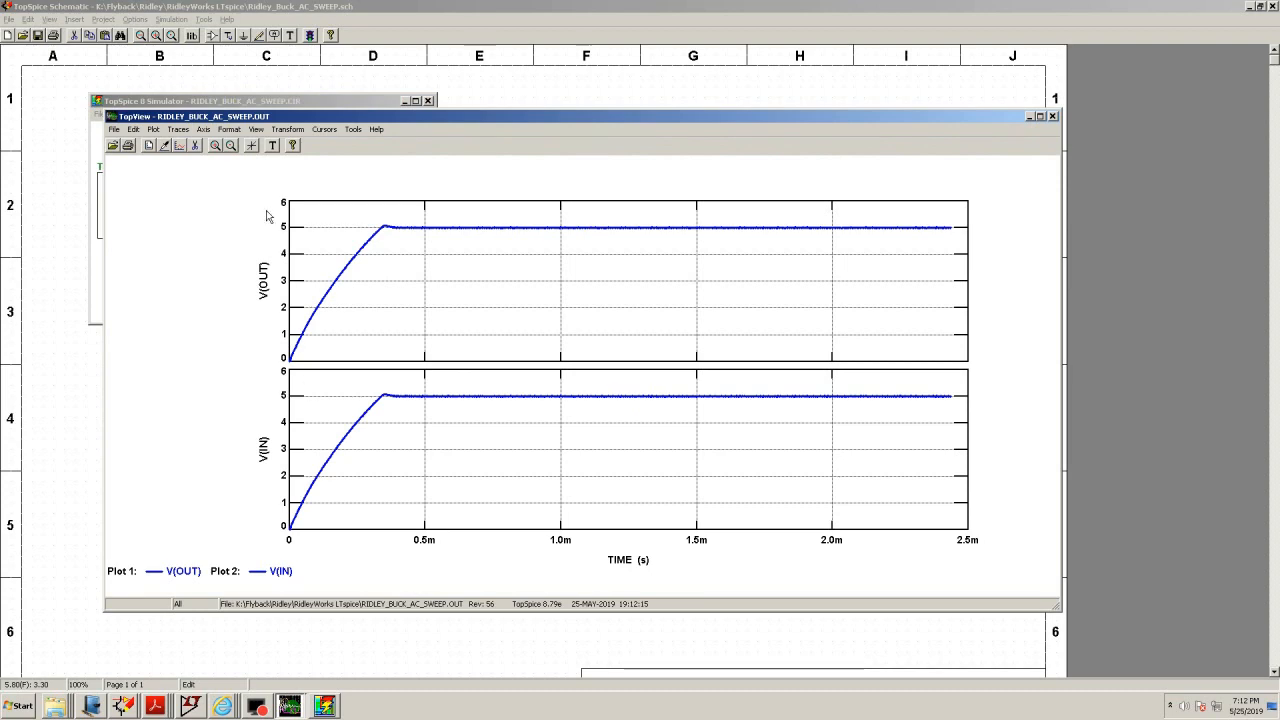
Measure V(OUT) with a cursor on the start-up plot, close the plot and end the paused simulation
click(252, 147)
click(384, 226)
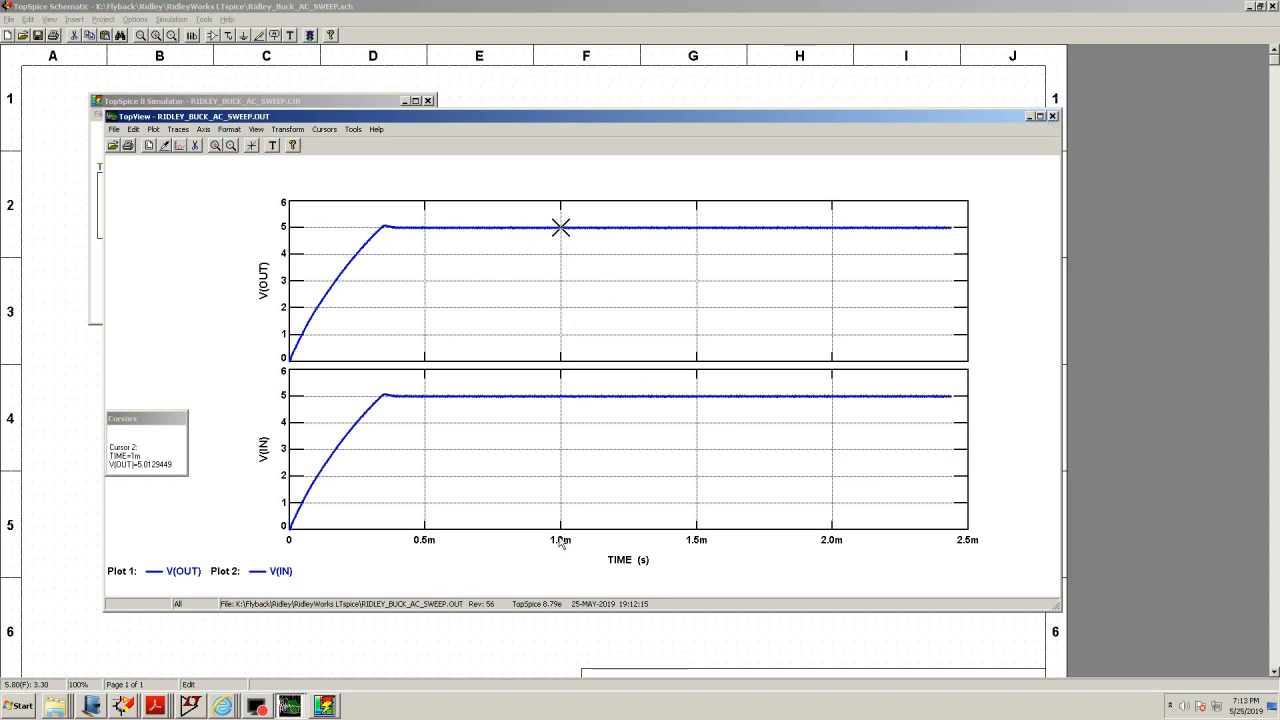
click(1052, 116)
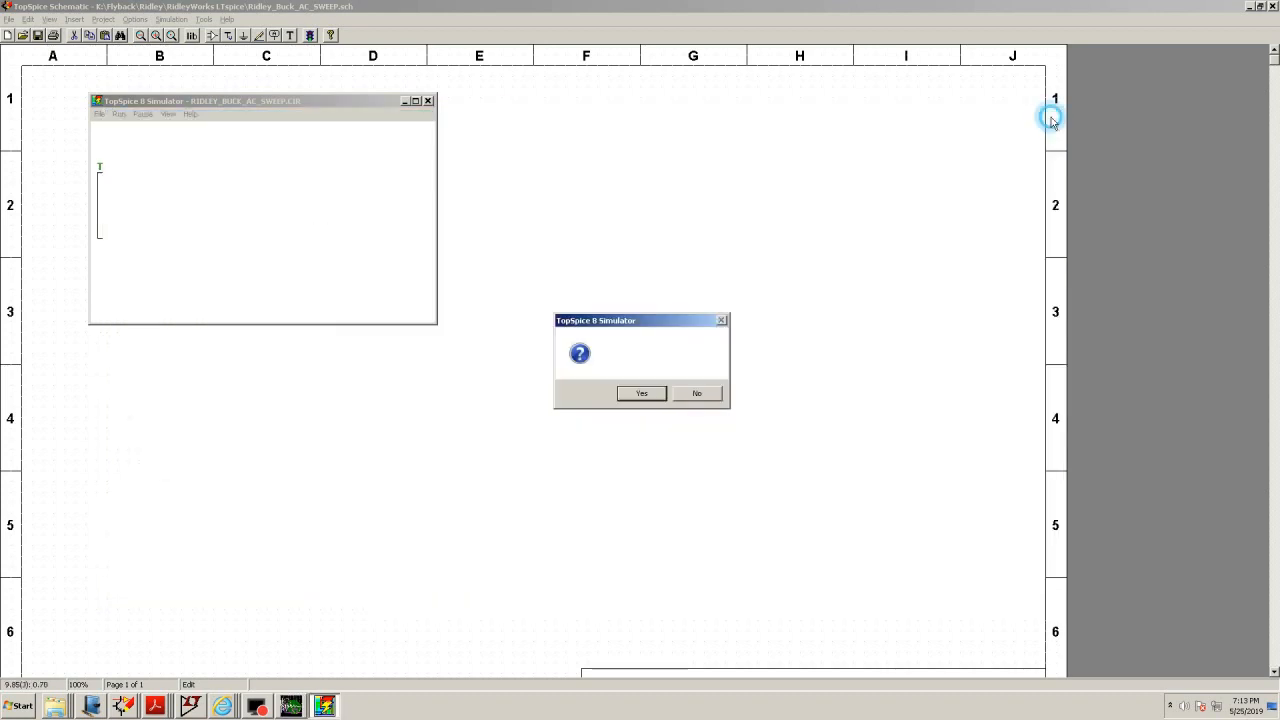
click(689, 397)
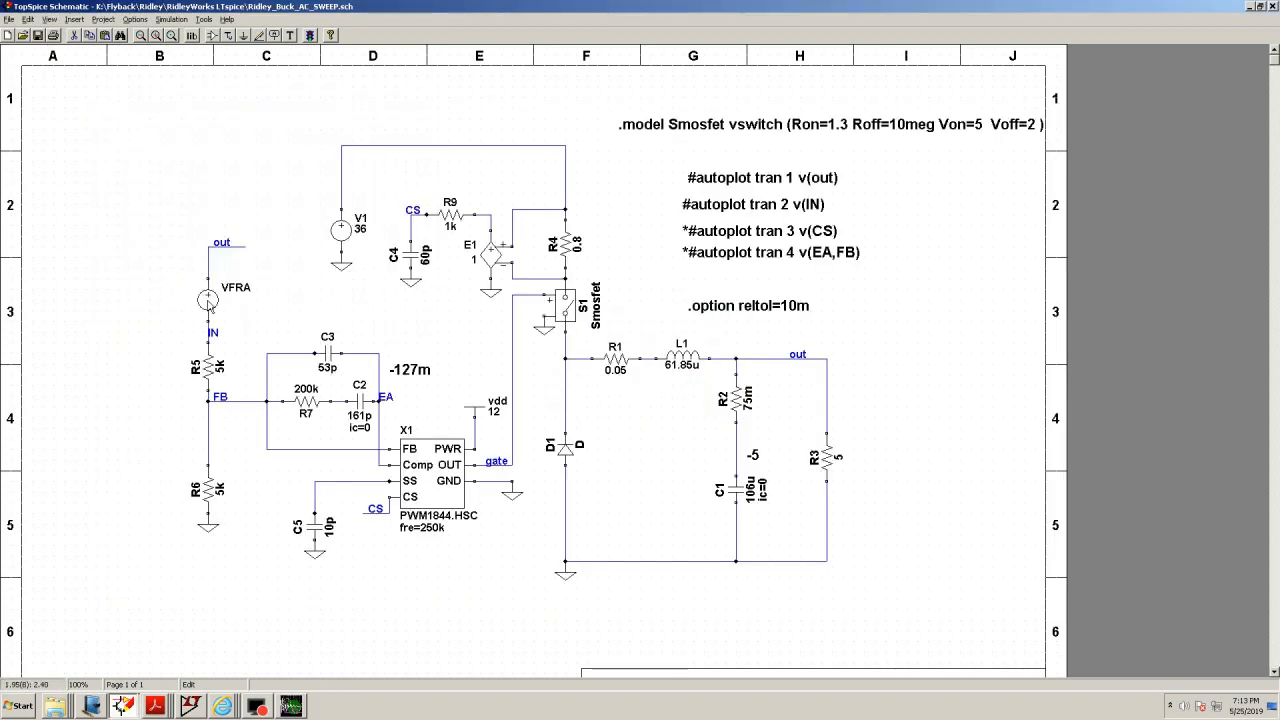
Set the VFRA source's transient spec to SIN (sinusoidal) with amplitude 0.3 and frequency 1k
double_click(208, 301)
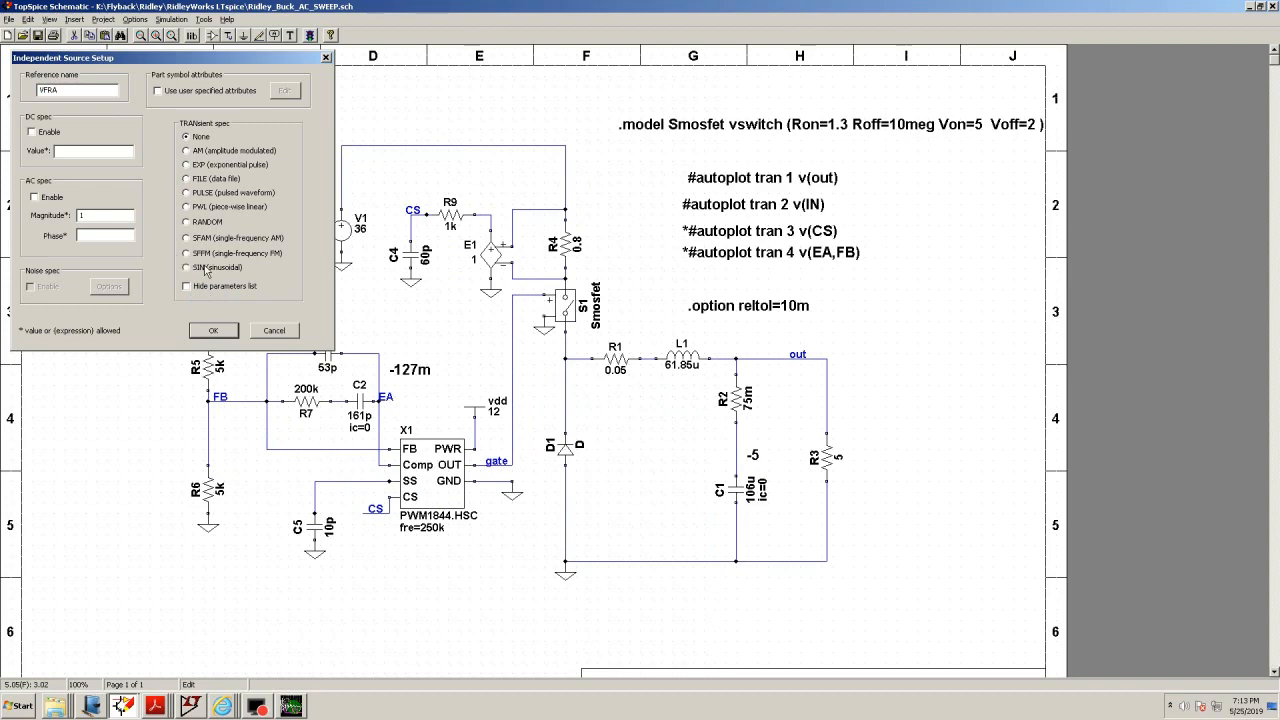
click(192, 267)
click(216, 199)
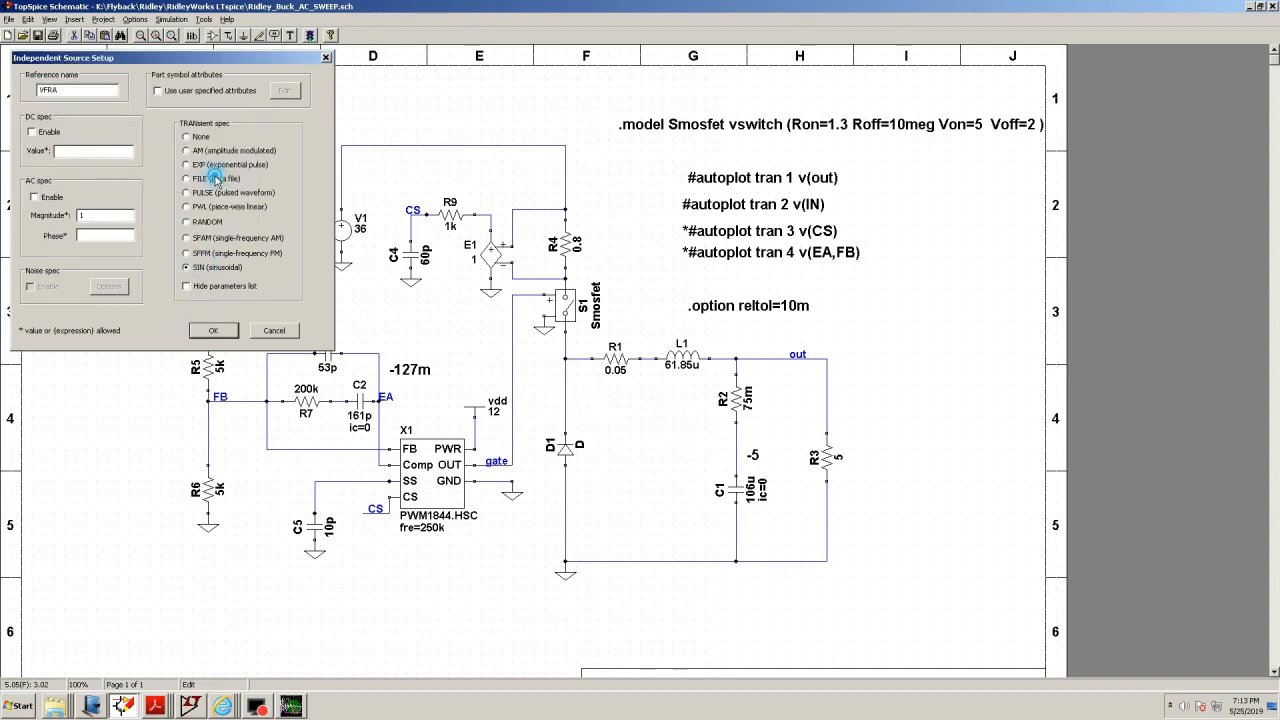
click(213, 331)
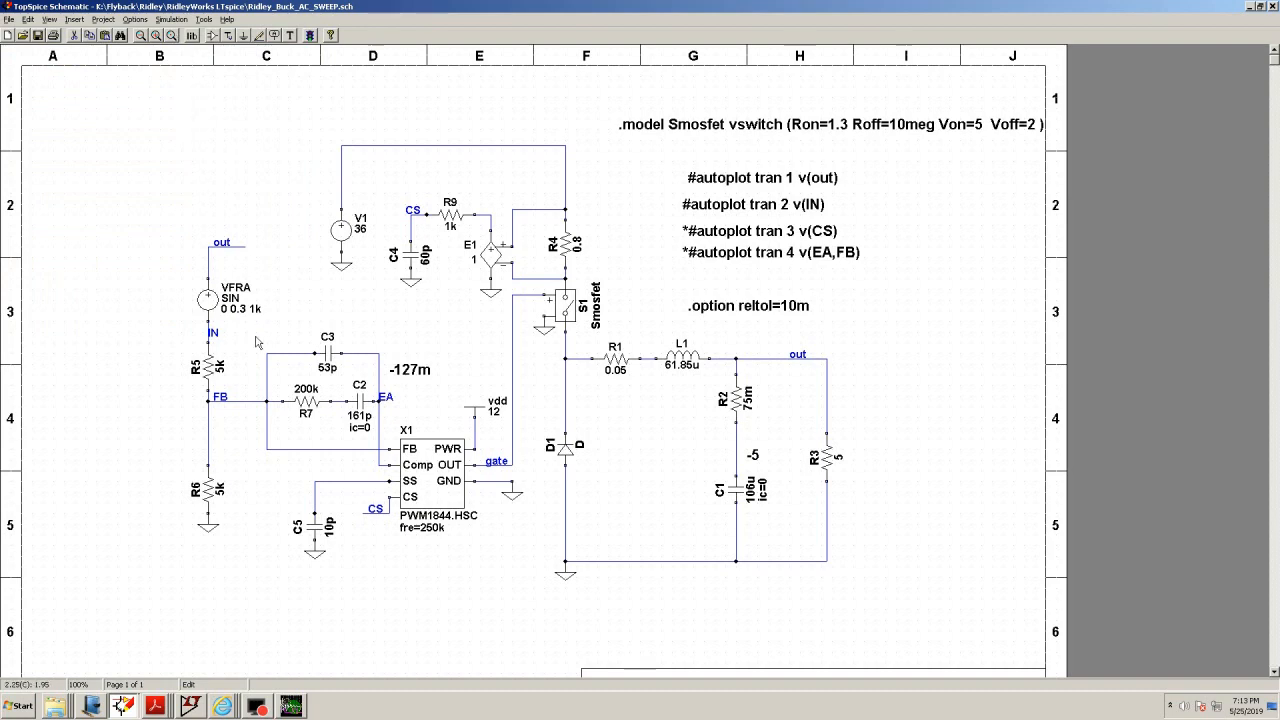
Review the sinusoidal amplitude and frequency settings of the VFRA source
double_click(208, 299)
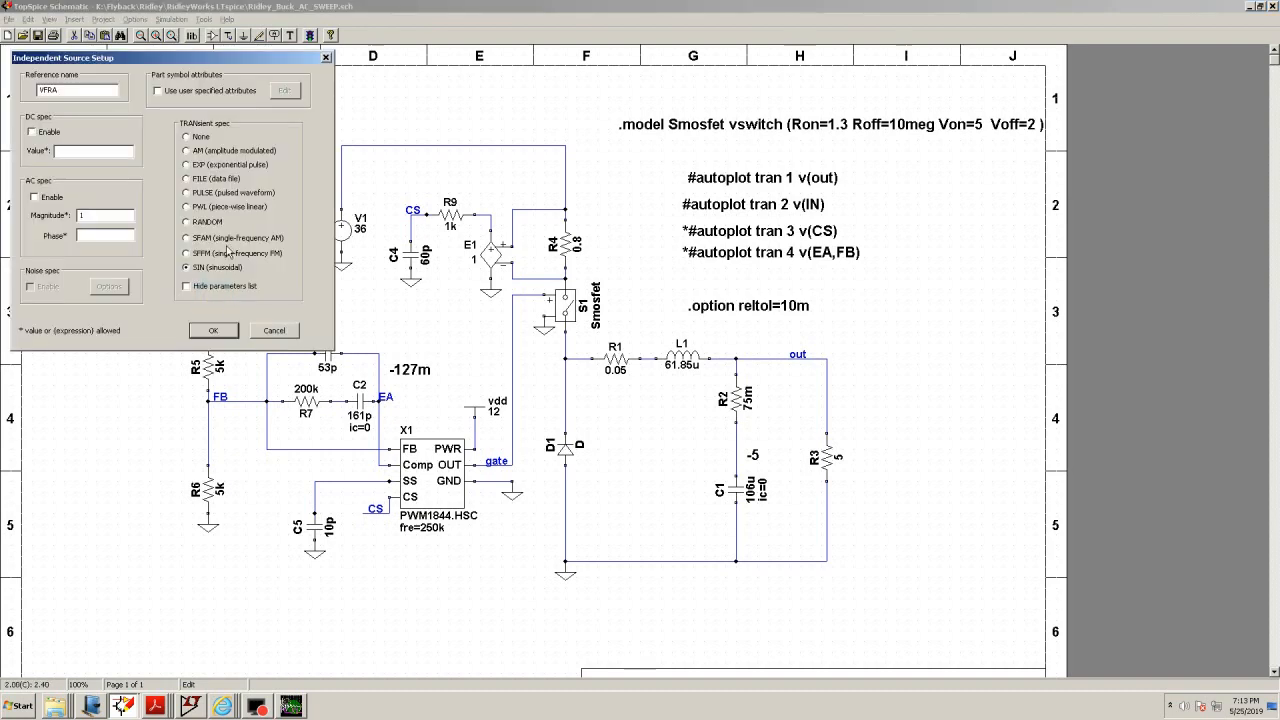
click(222, 270)
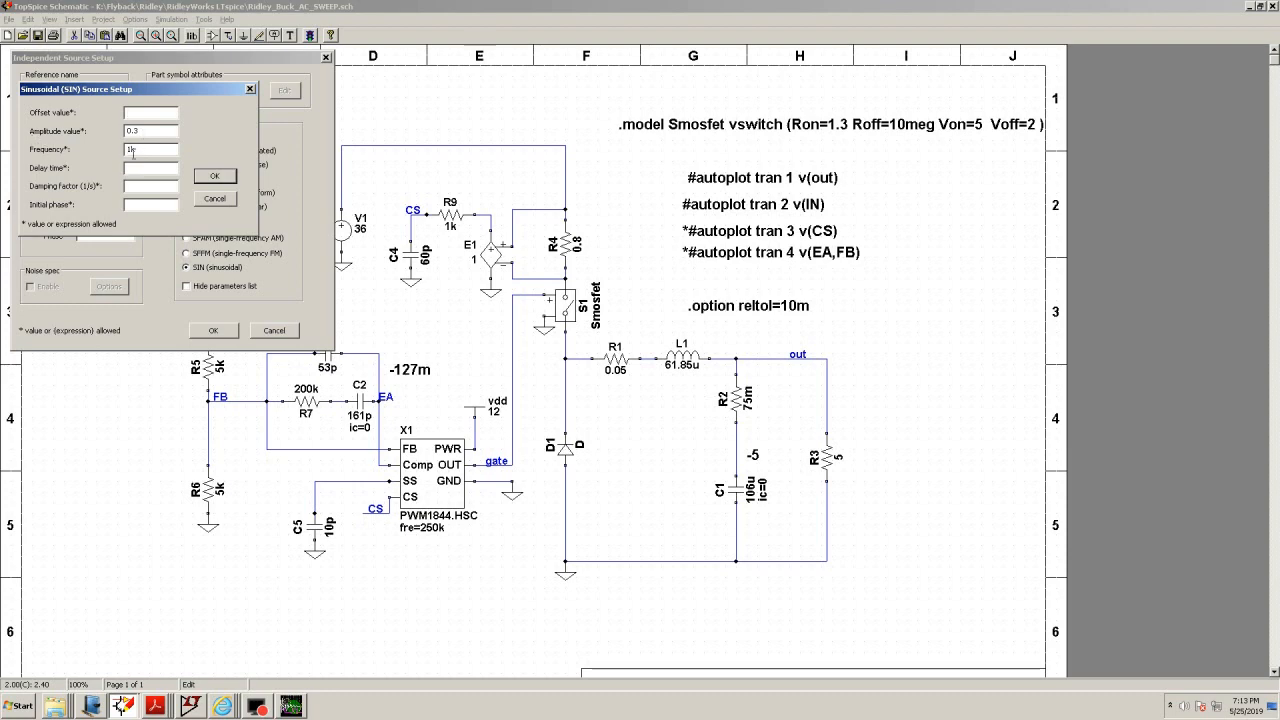
click(214, 176)
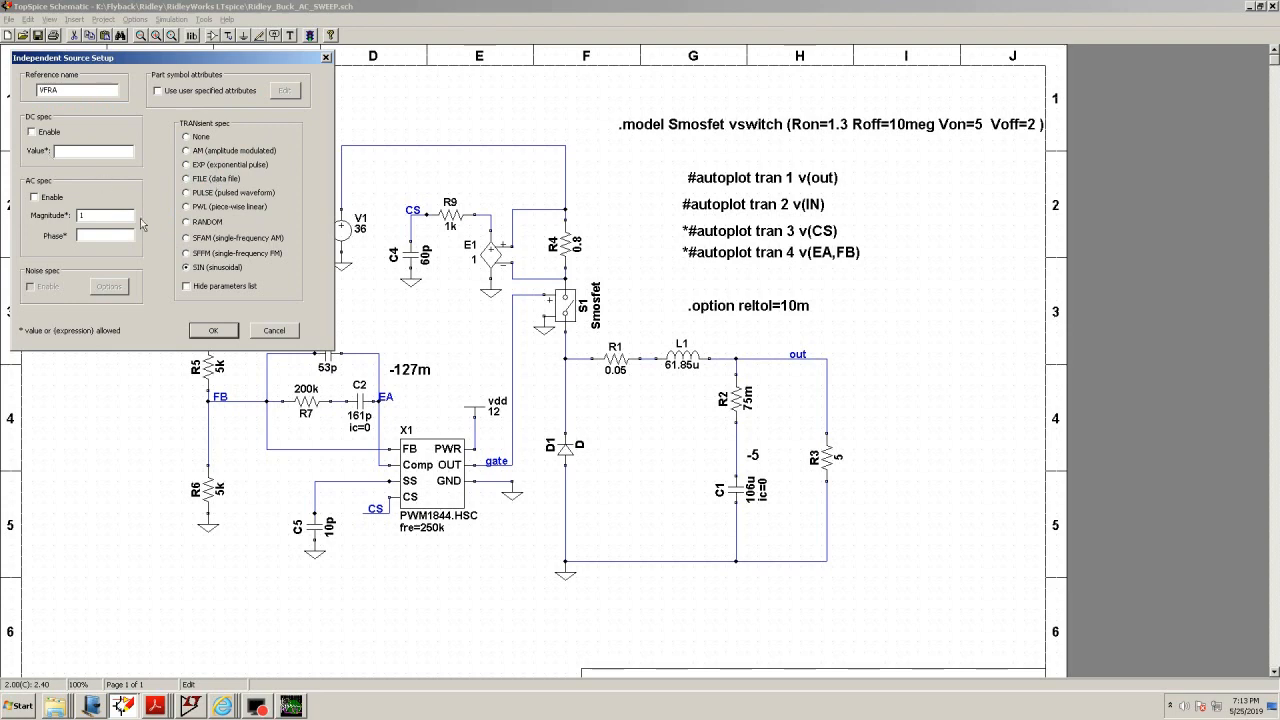
click(213, 330)
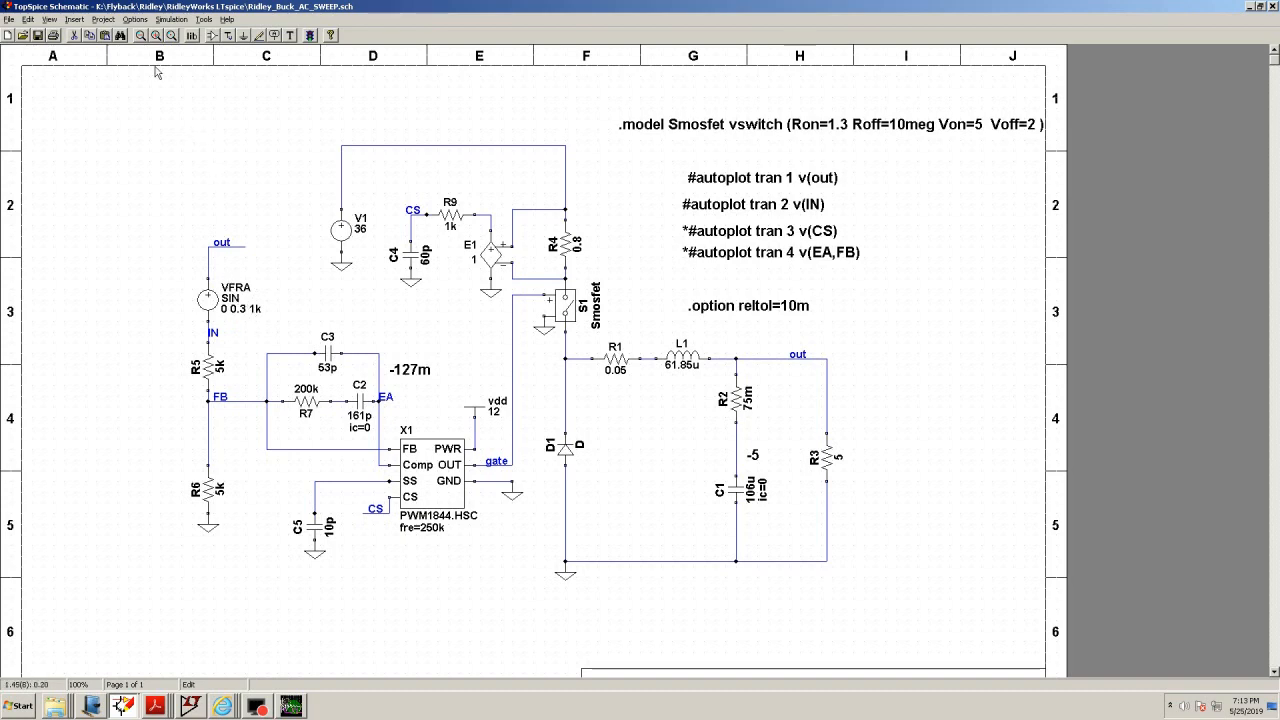
Enable frequency response analysis (.FRA) in the transient analysis settings and open its setup
click(172, 19)
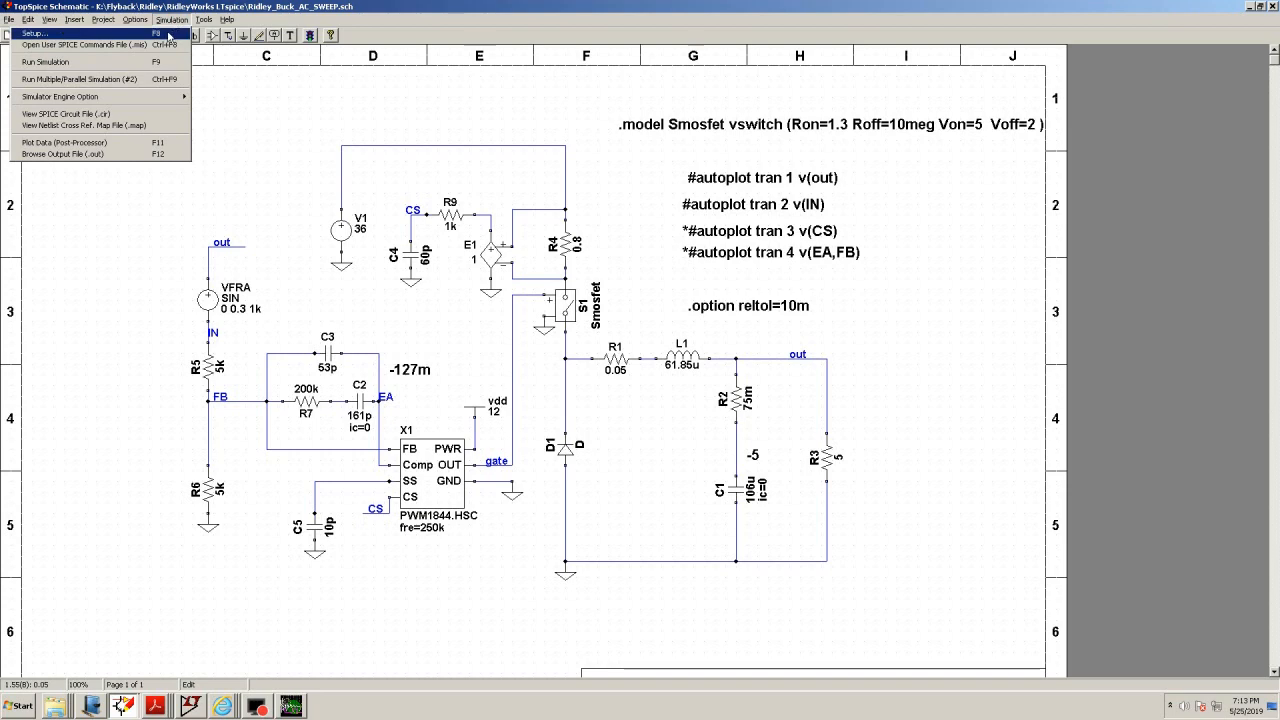
click(170, 40)
drag(166, 60, 698, 140)
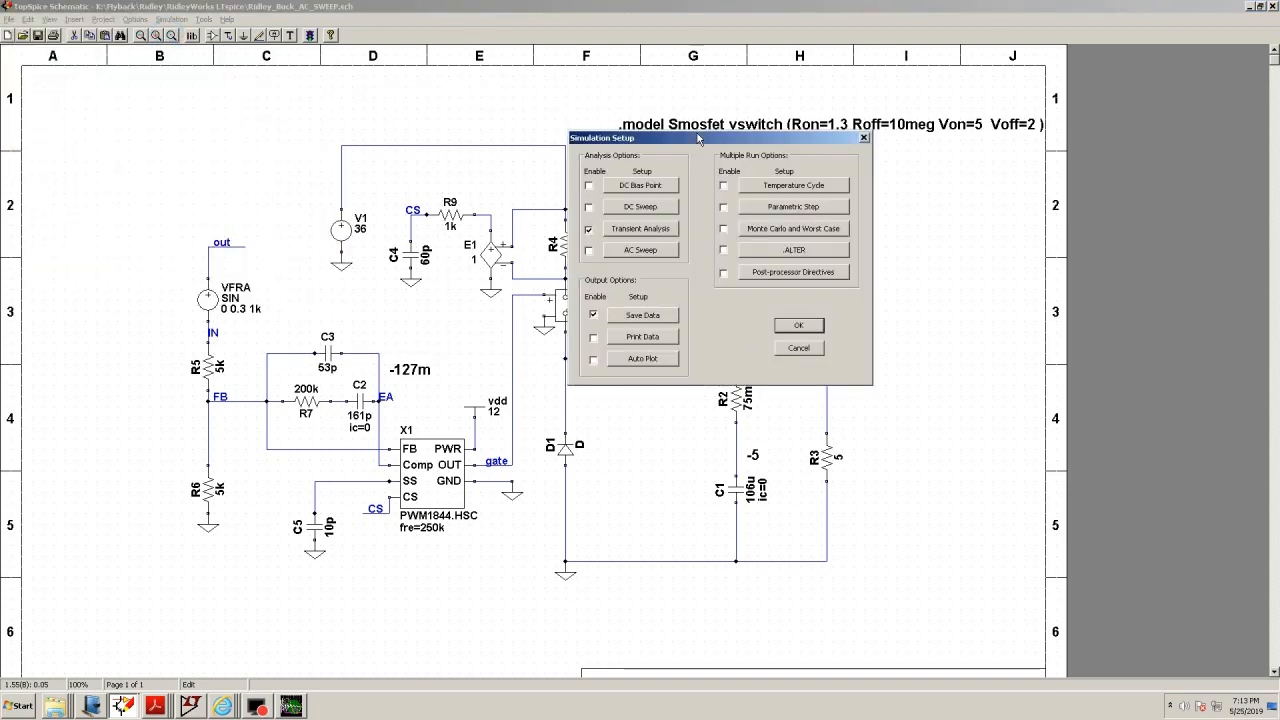
click(640, 229)
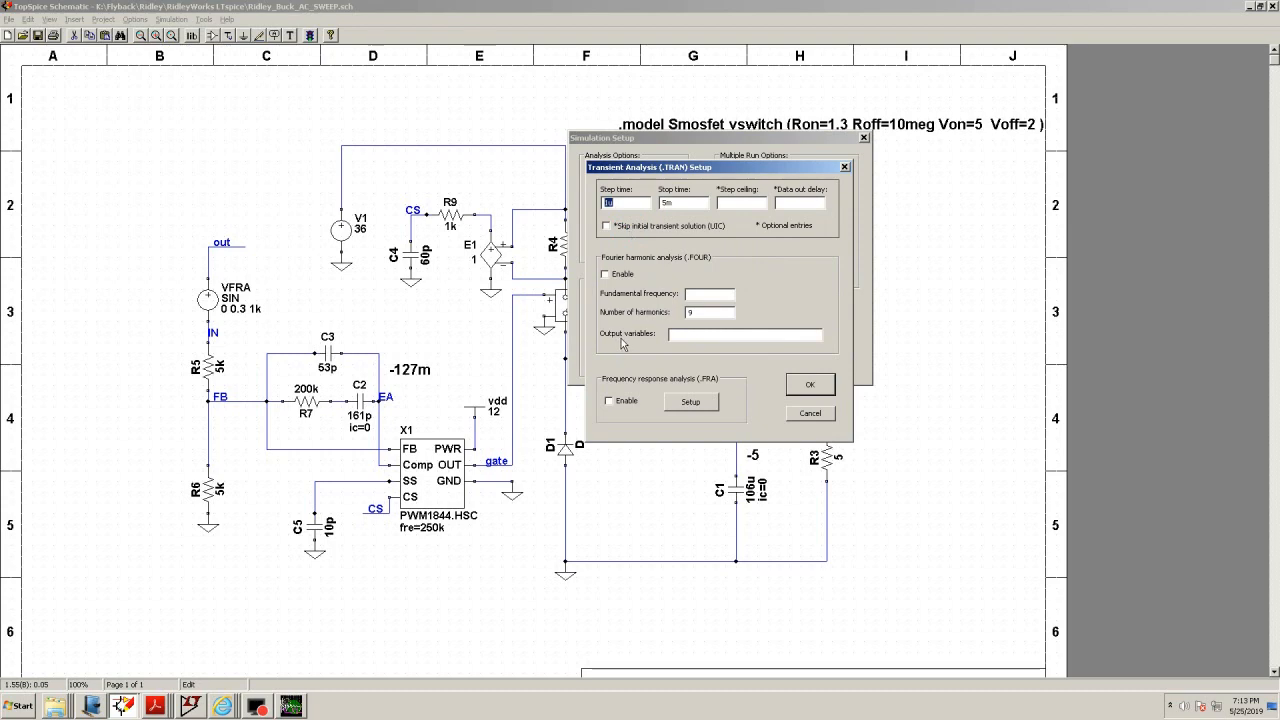
click(609, 402)
click(690, 404)
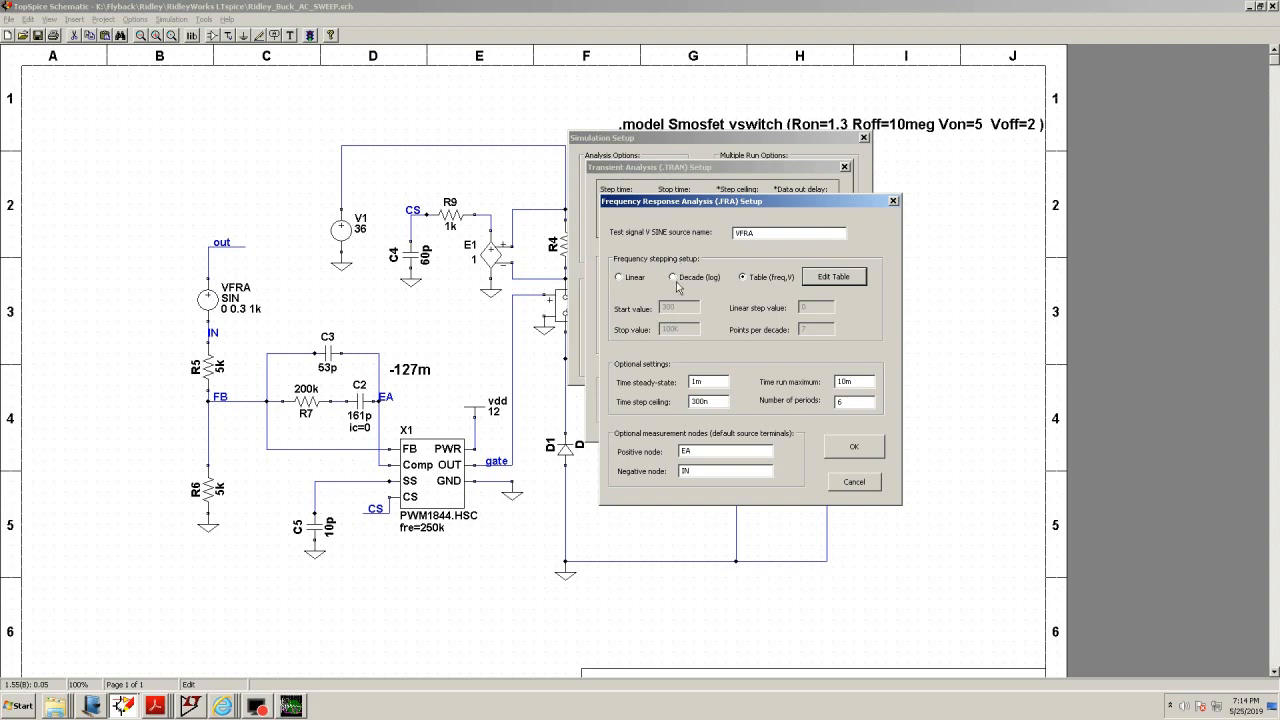
Compare the linear, decade and table options for the frequency response analysis stepping
click(618, 278)
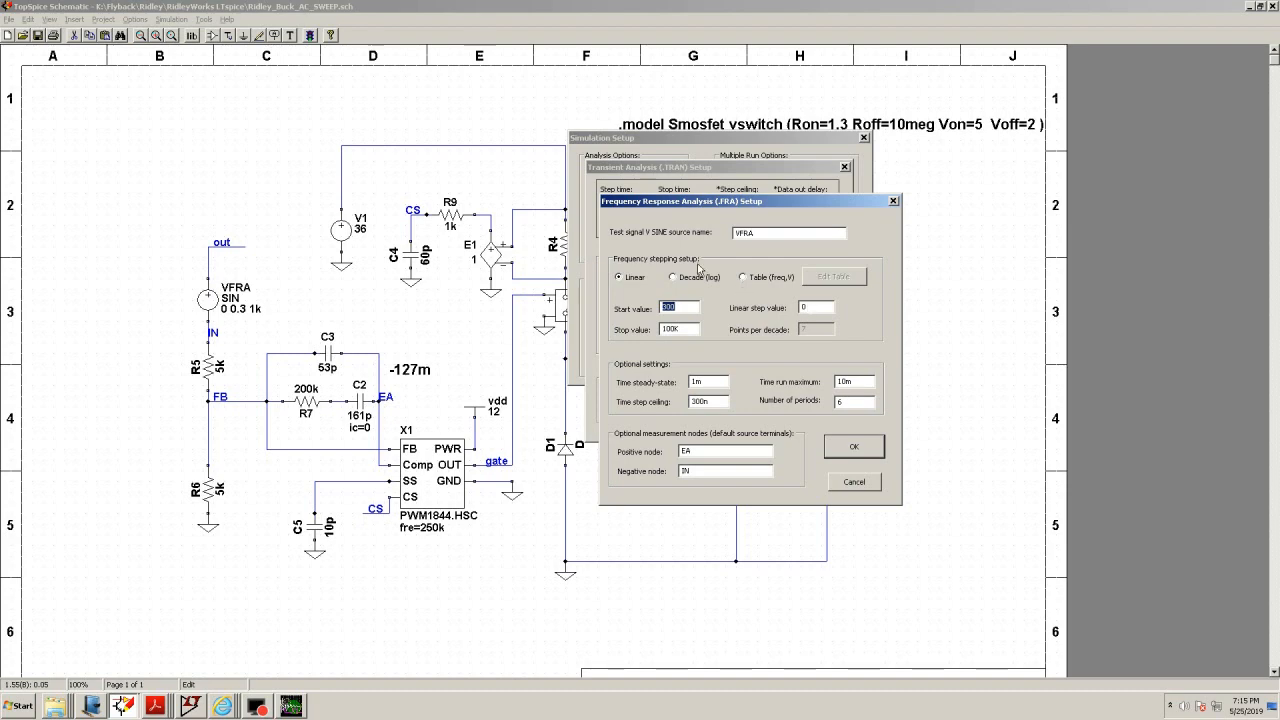
click(673, 278)
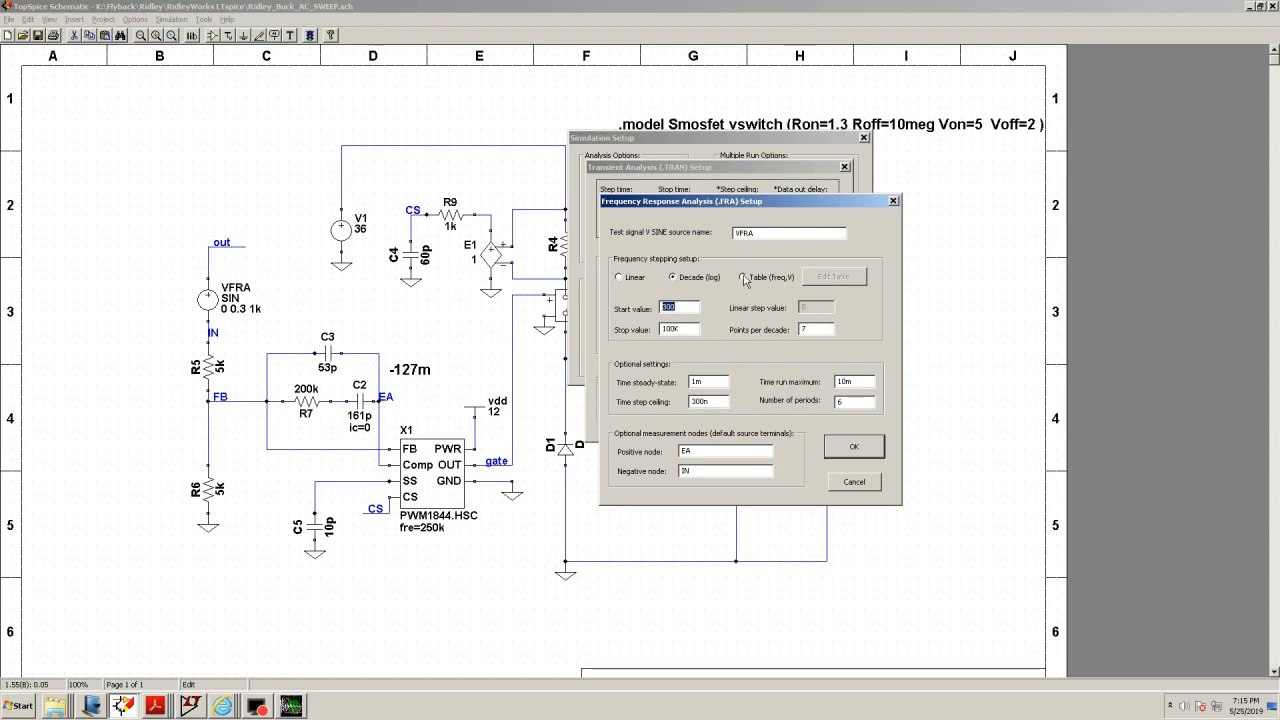
click(744, 279)
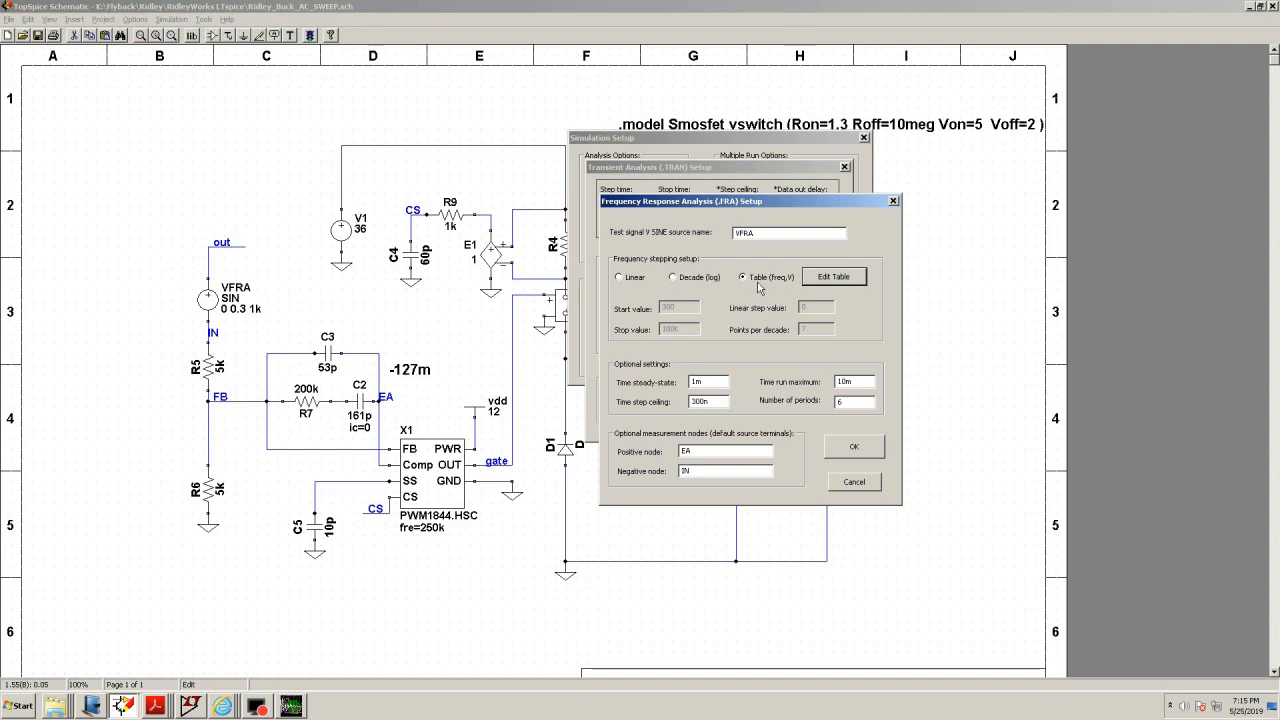
Review the frequency and amplitude pairs in the FRA table, and set the frequency stepping to Decade (log)
click(833, 279)
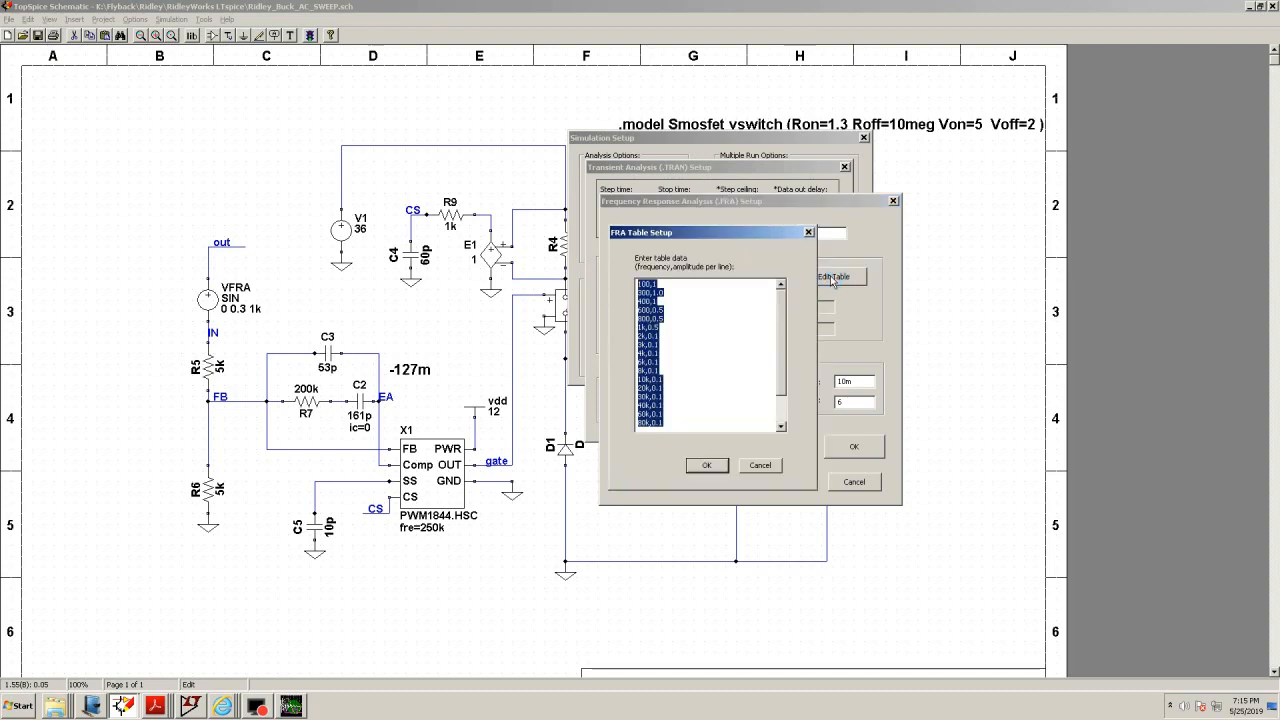
drag(752, 232, 1016, 252)
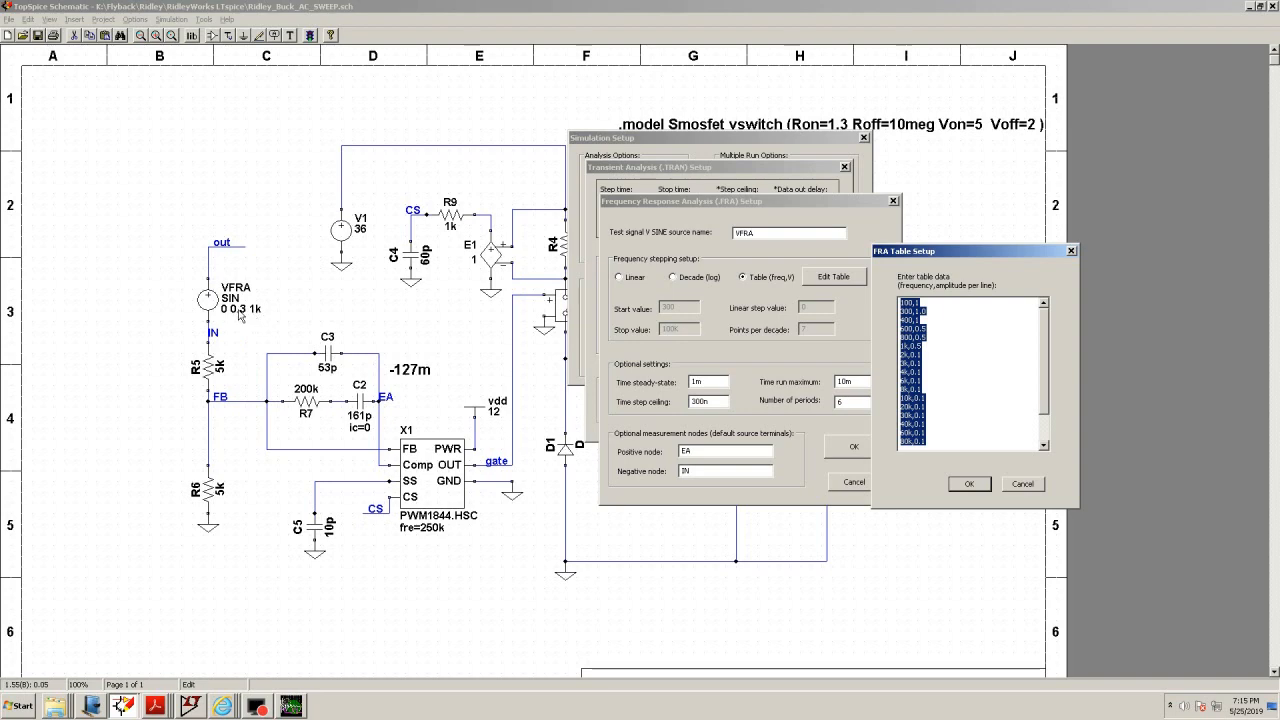
click(983, 372)
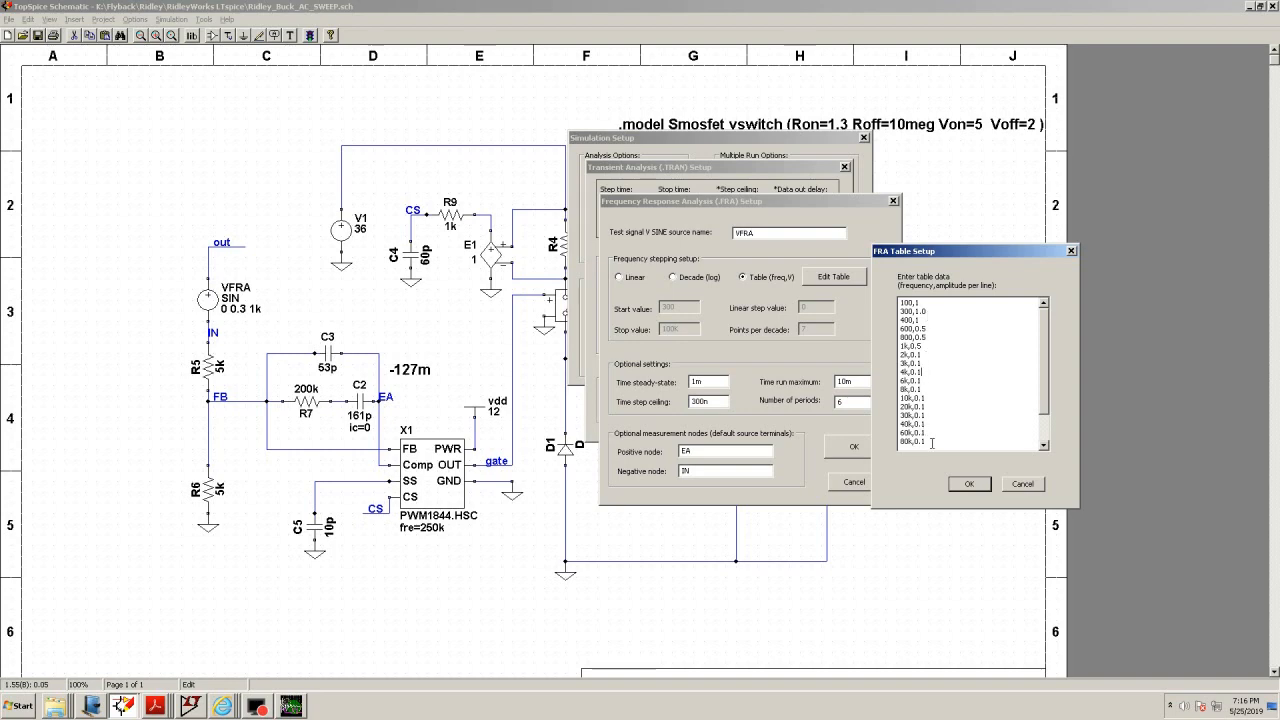
click(965, 484)
click(968, 488)
click(968, 485)
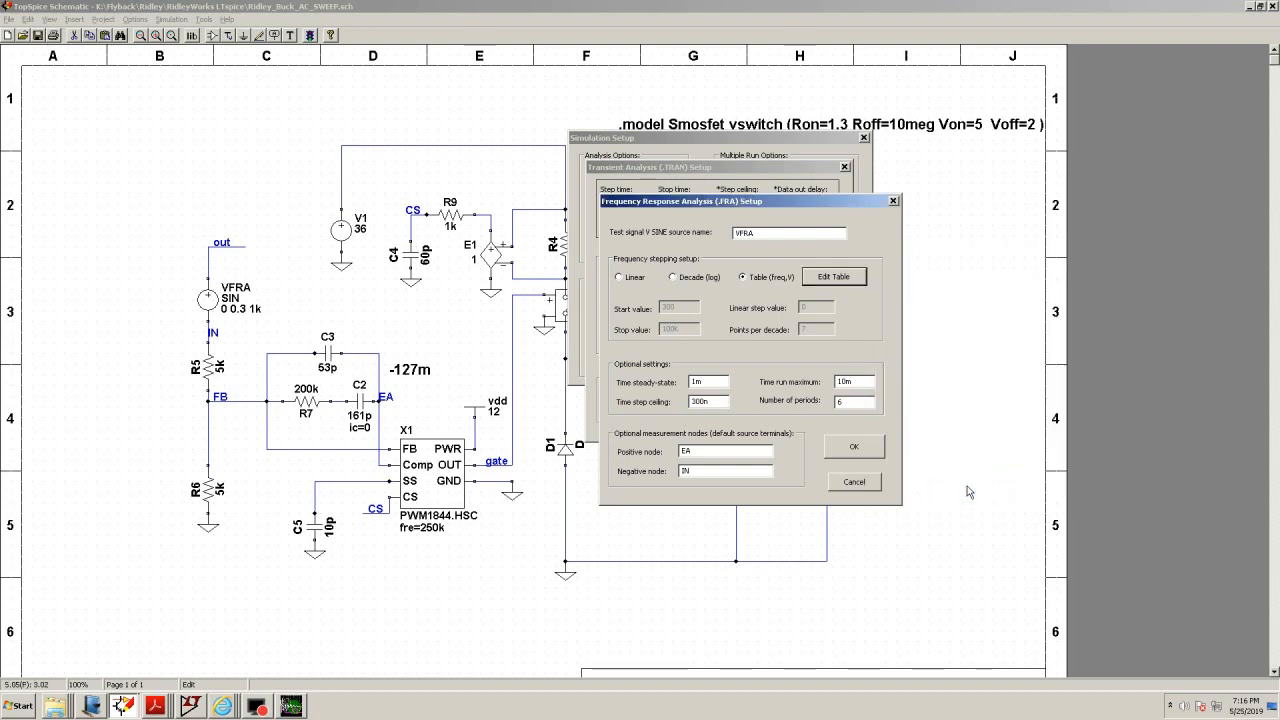
click(673, 278)
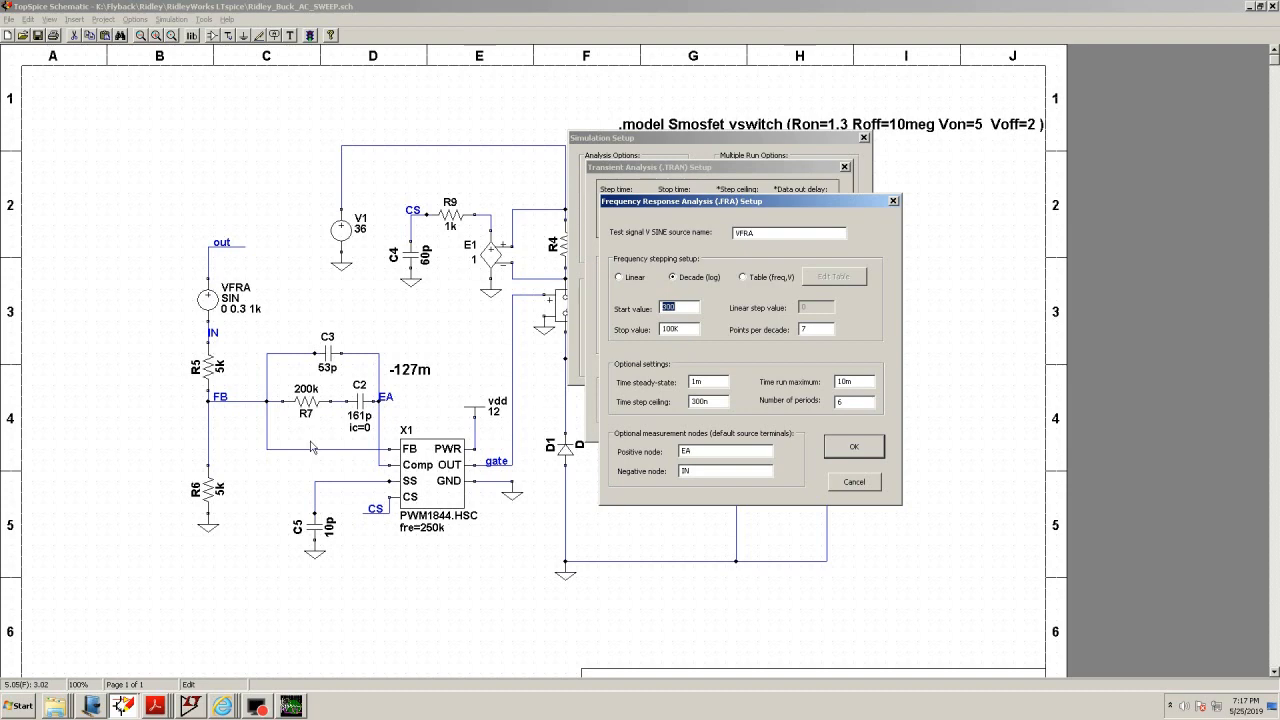
Switch to the Windows Calculator, opening it from the Accessories programs
click(20, 706)
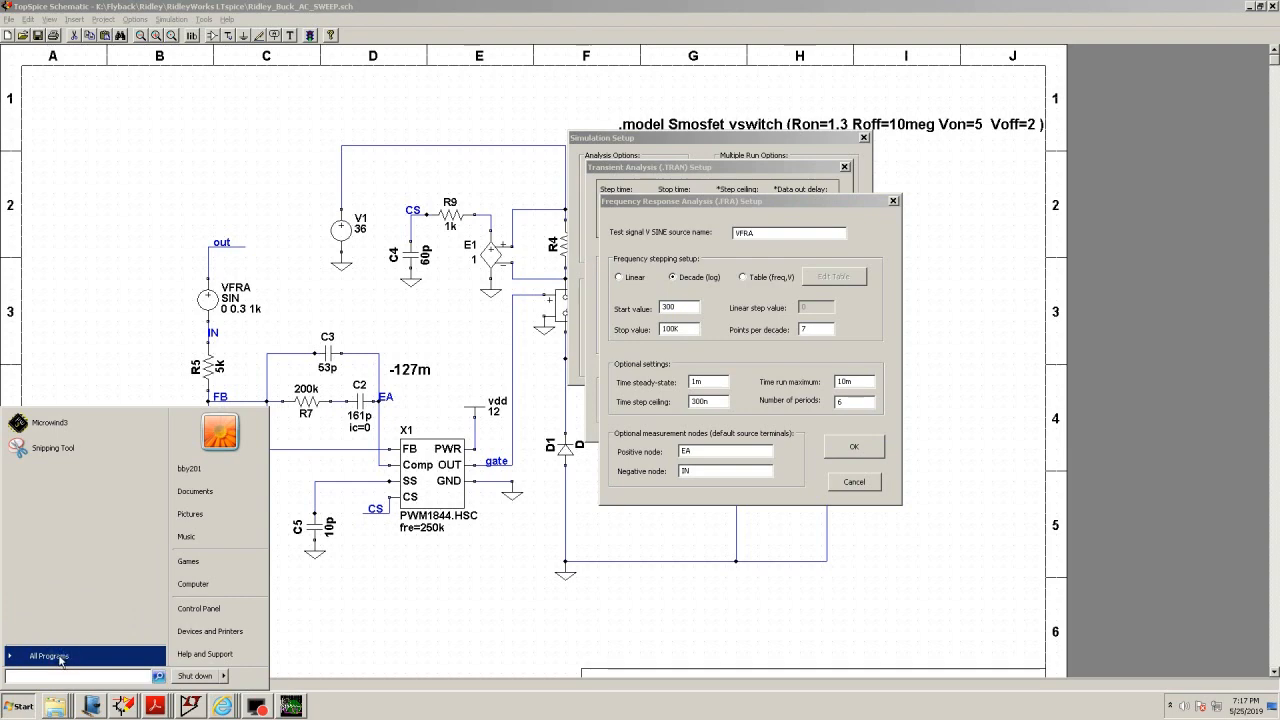
click(53, 657)
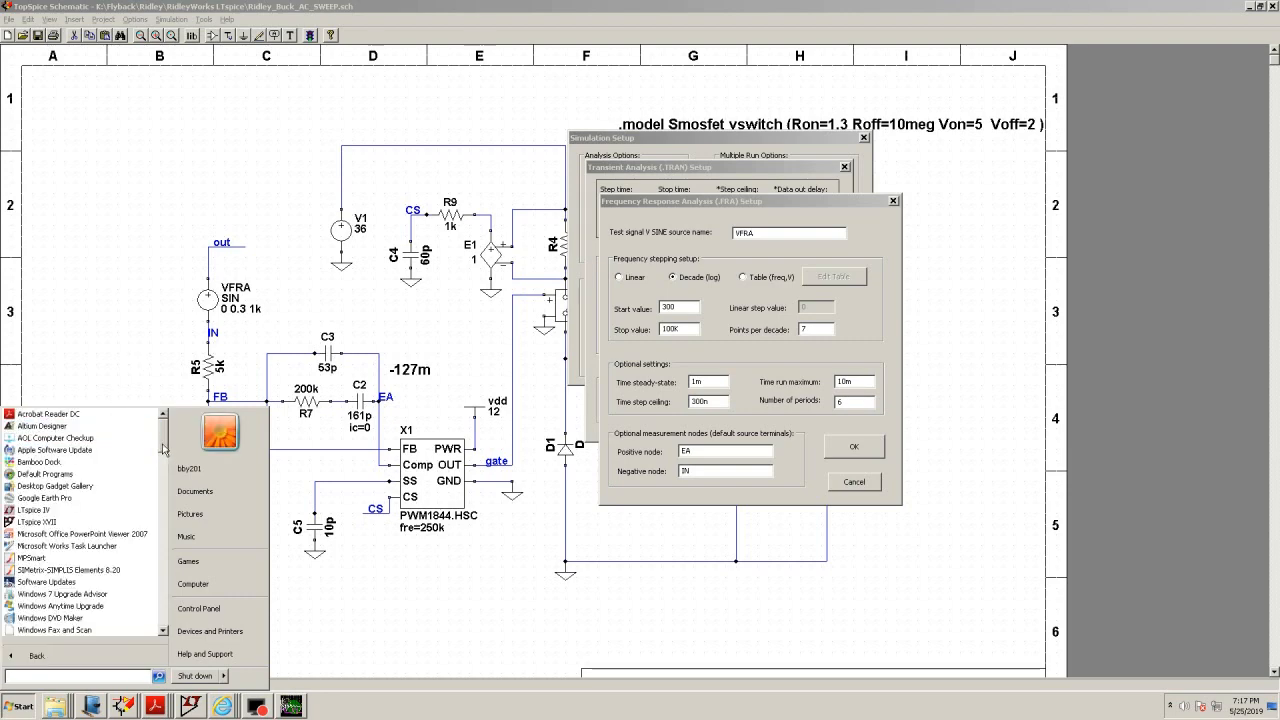
drag(163, 448, 164, 482)
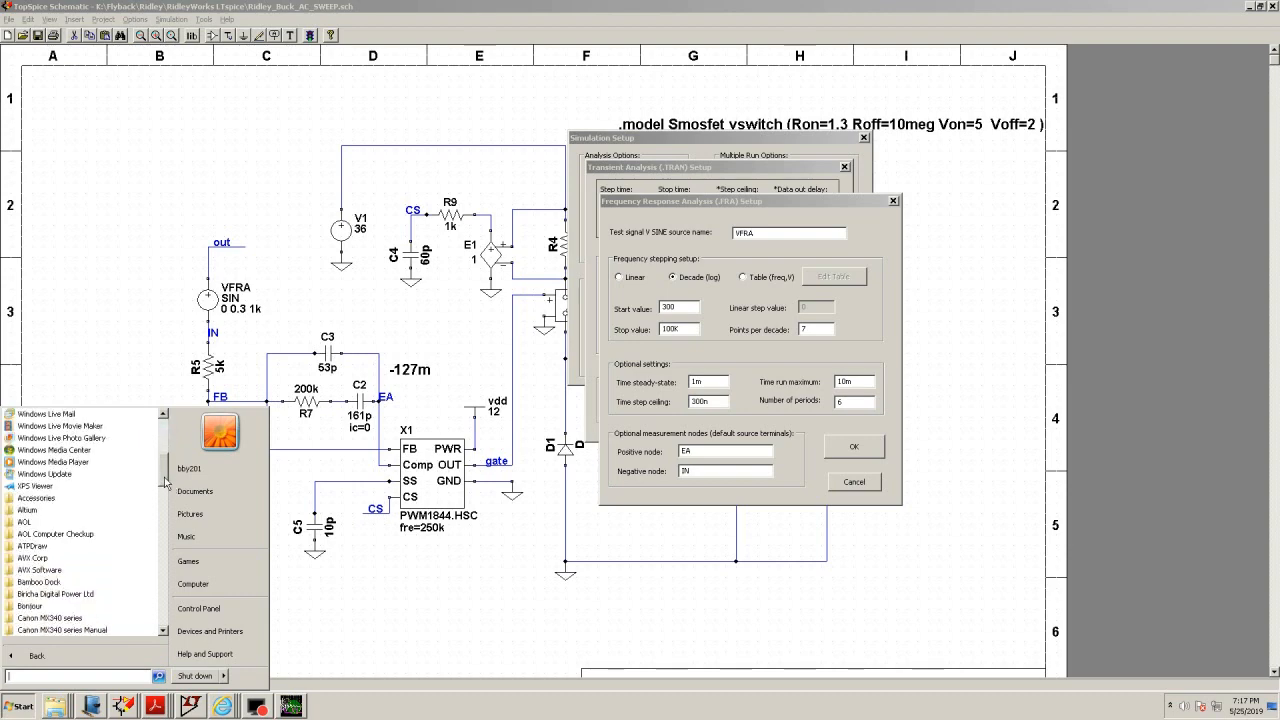
click(35, 499)
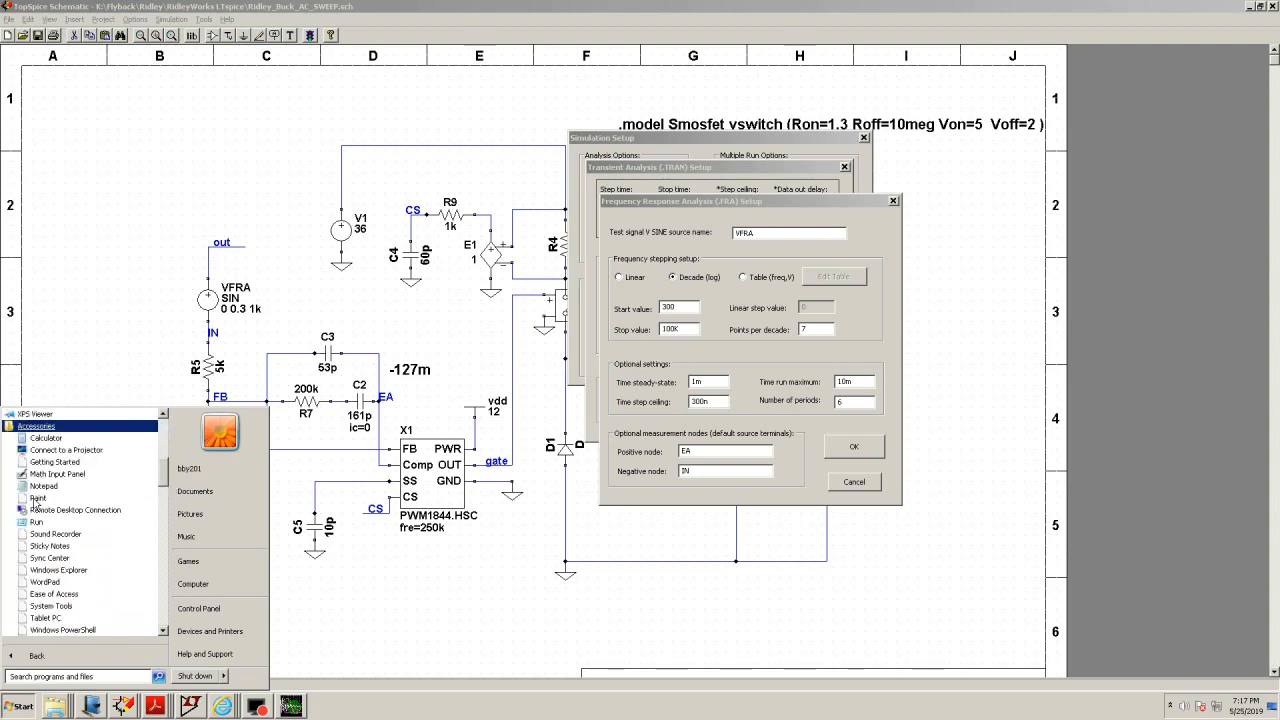
click(43, 438)
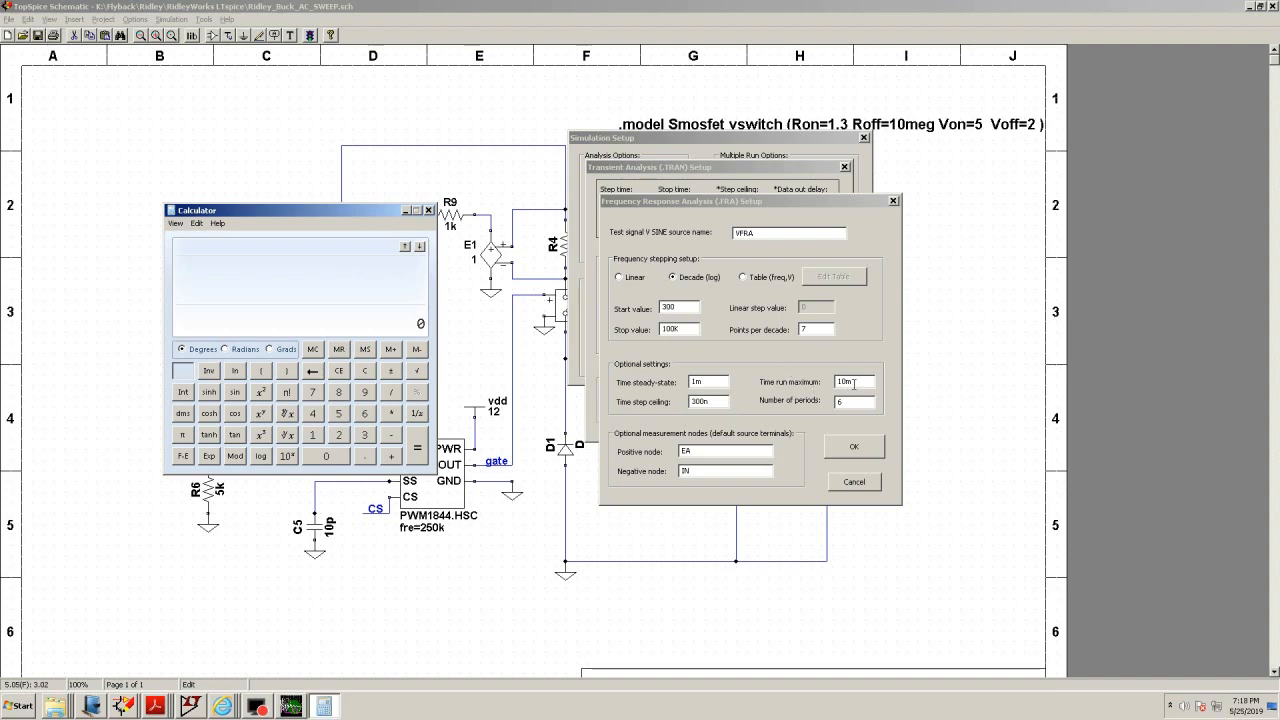
Calculate the duration of three periods at the 300 Hz start frequency as 1 / 300 * 3
click(679, 307)
click(312, 435)
click(390, 392)
click(364, 435)
click(327, 455)
click(327, 455)
click(413, 462)
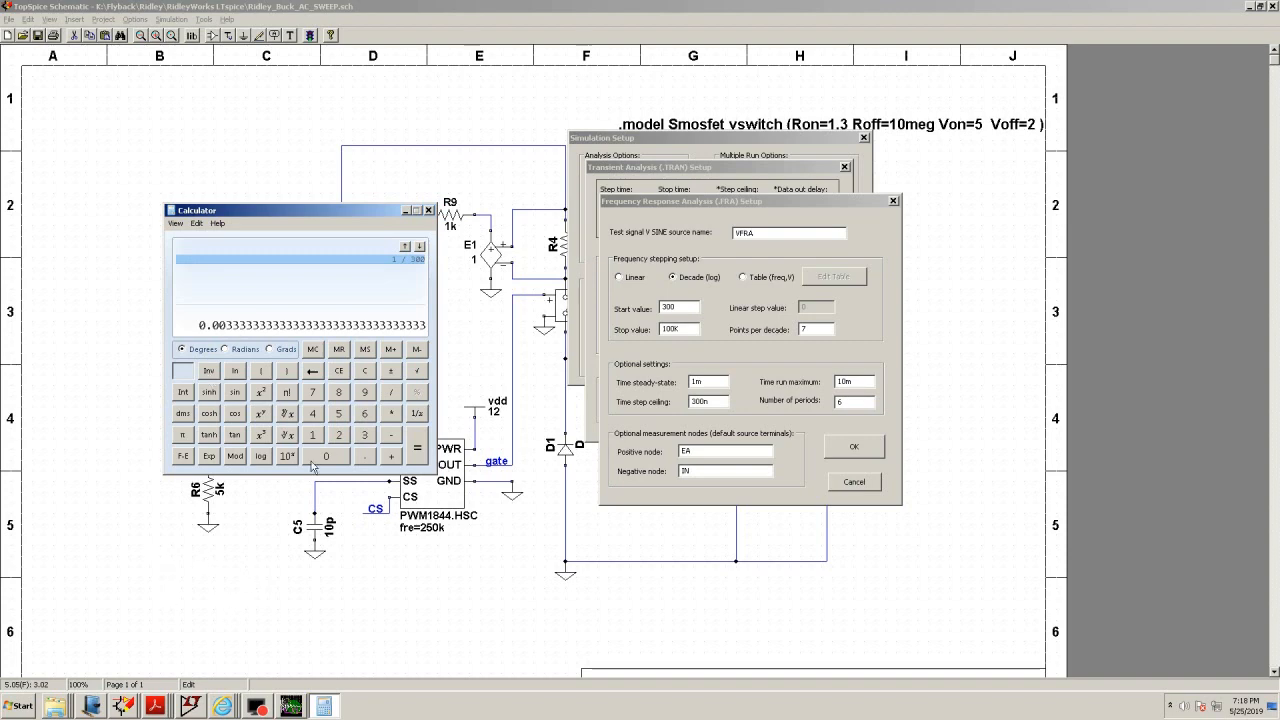
click(390, 415)
click(366, 437)
click(416, 455)
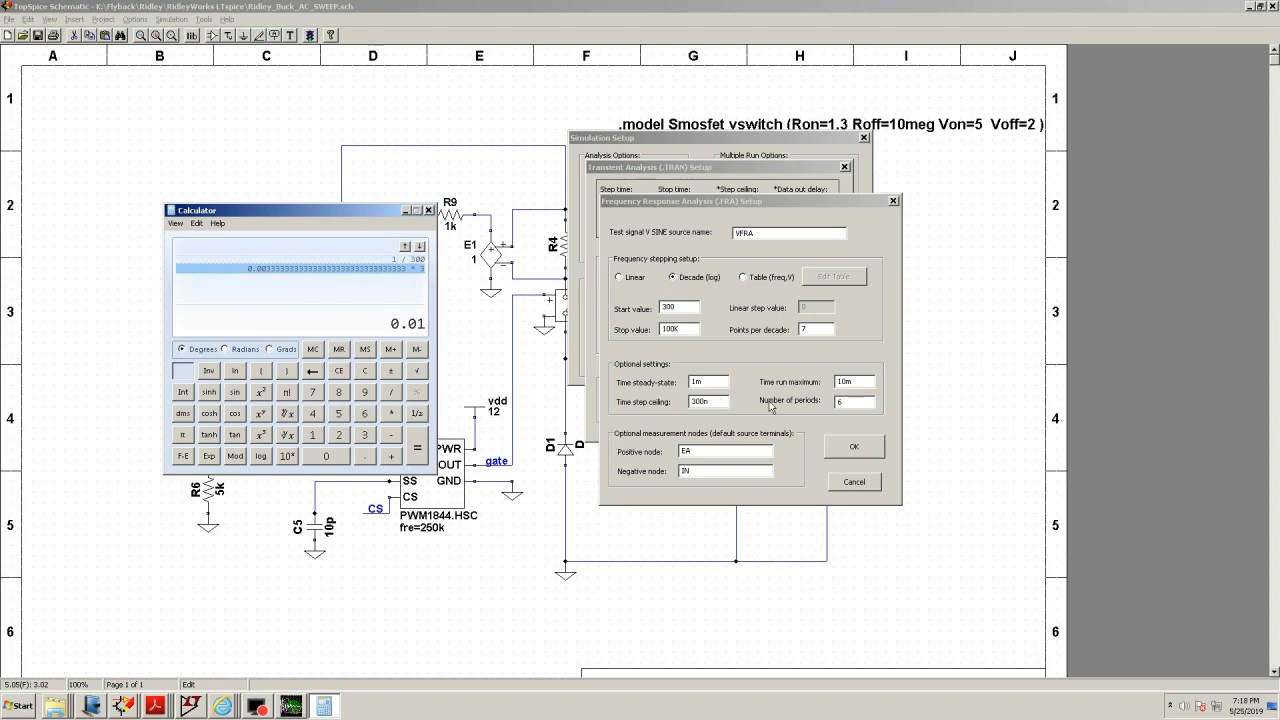
Check the maximum run time and the EA and IN measurement nodes, and accept the frequency response analysis settings
click(850, 381)
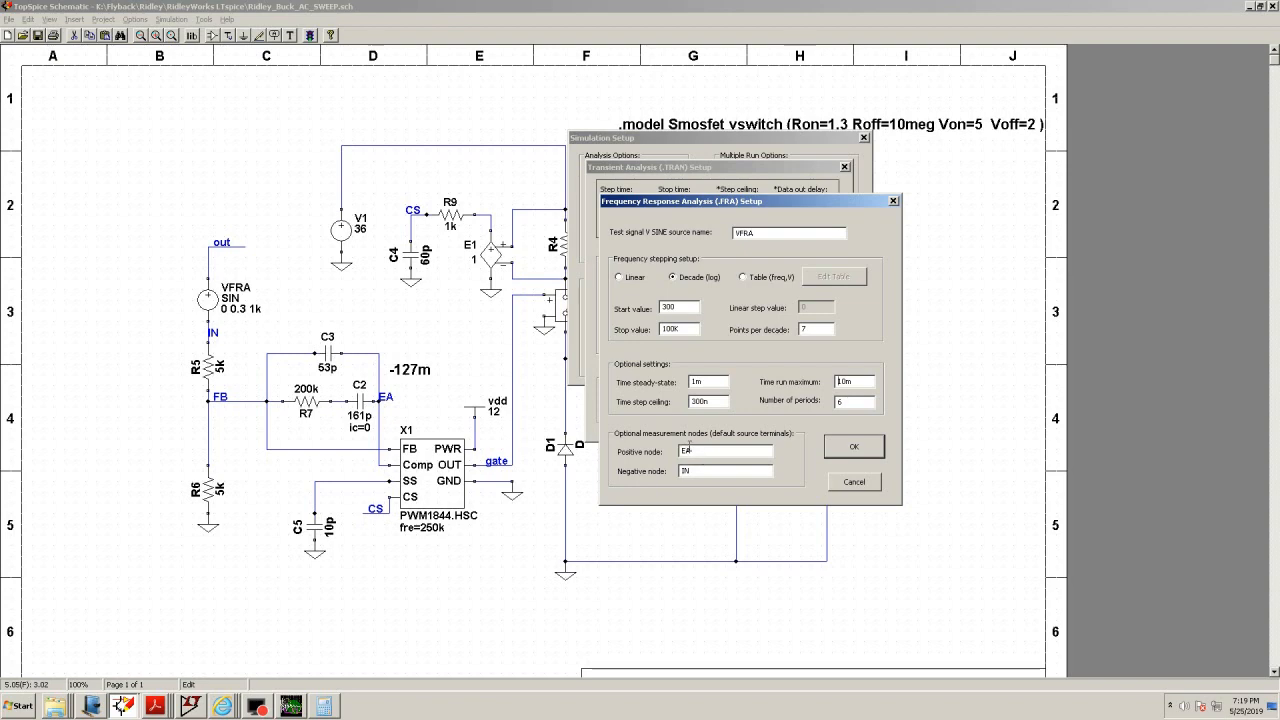
drag(691, 451, 613, 428)
click(852, 450)
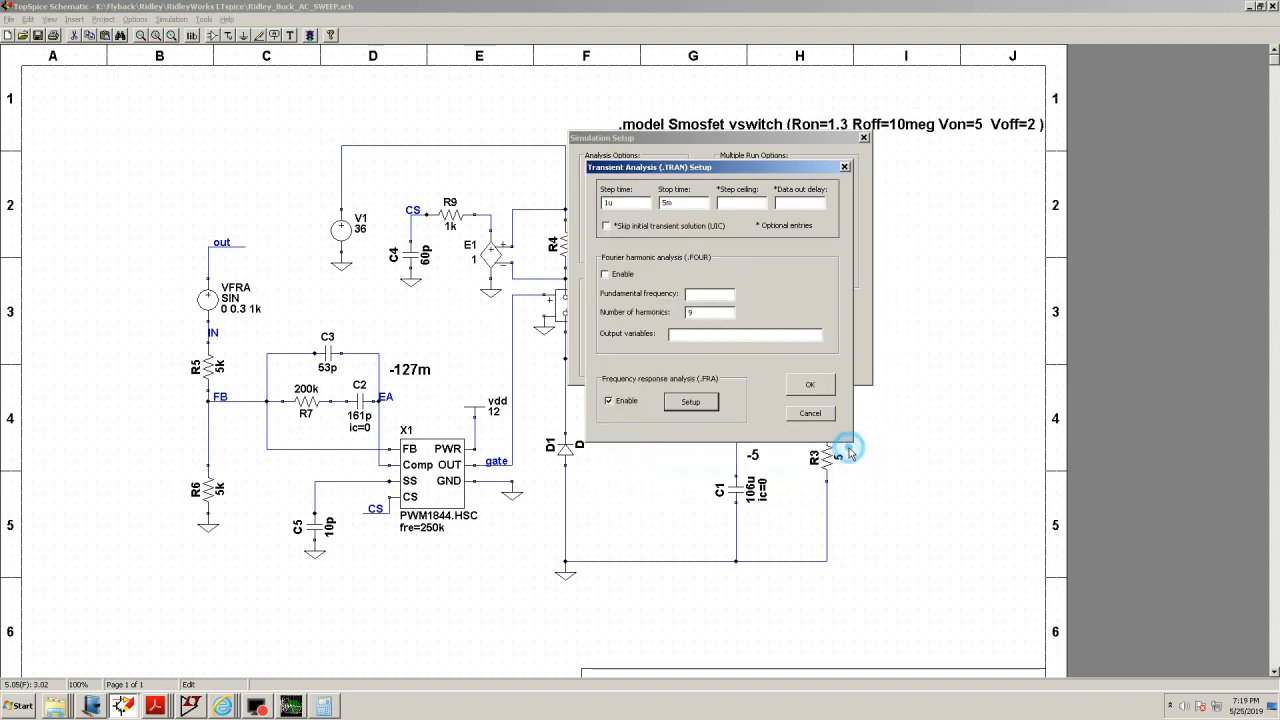
Accept the transient analysis and simulation setup, run the simulation, and maximize the resulting FRA plot window
click(811, 388)
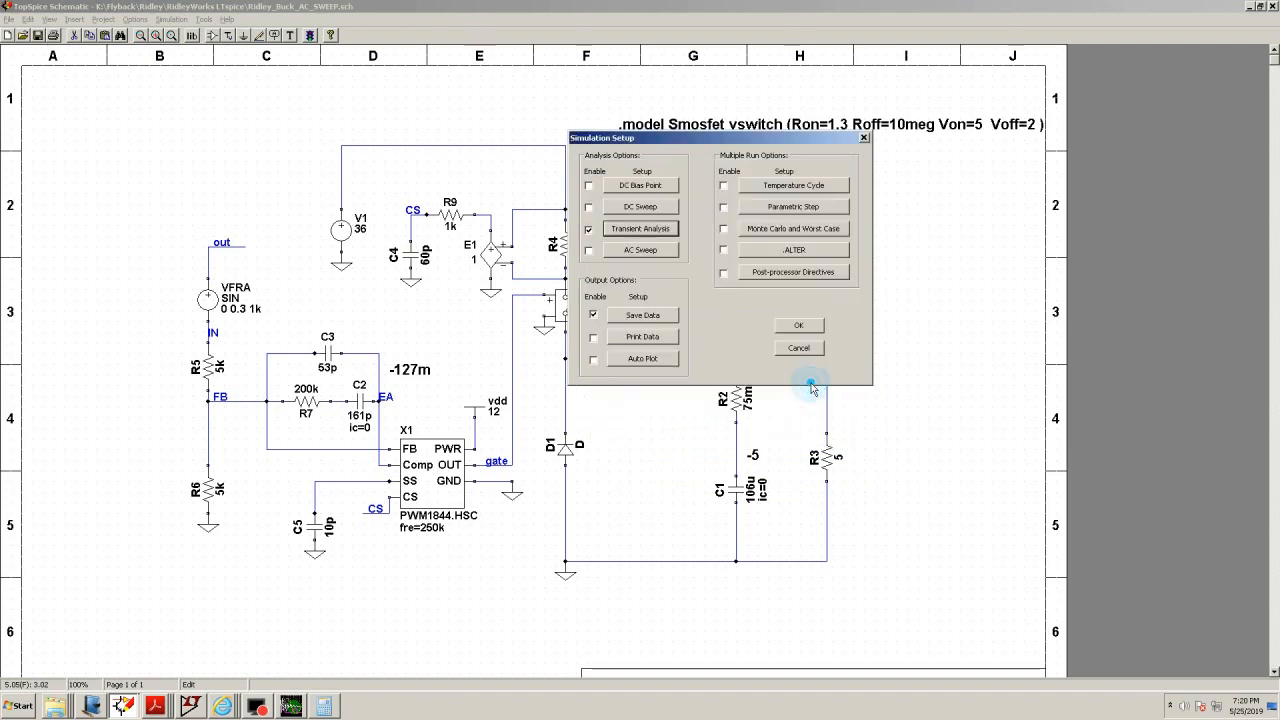
click(798, 327)
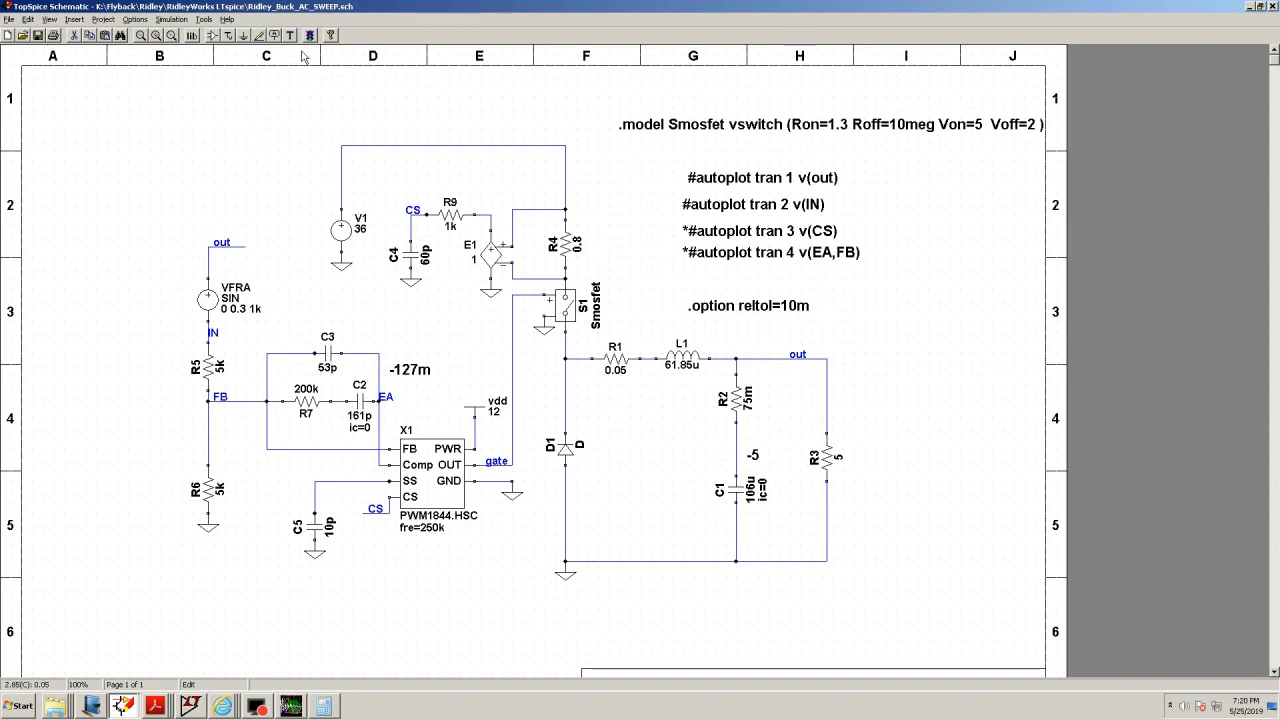
click(310, 36)
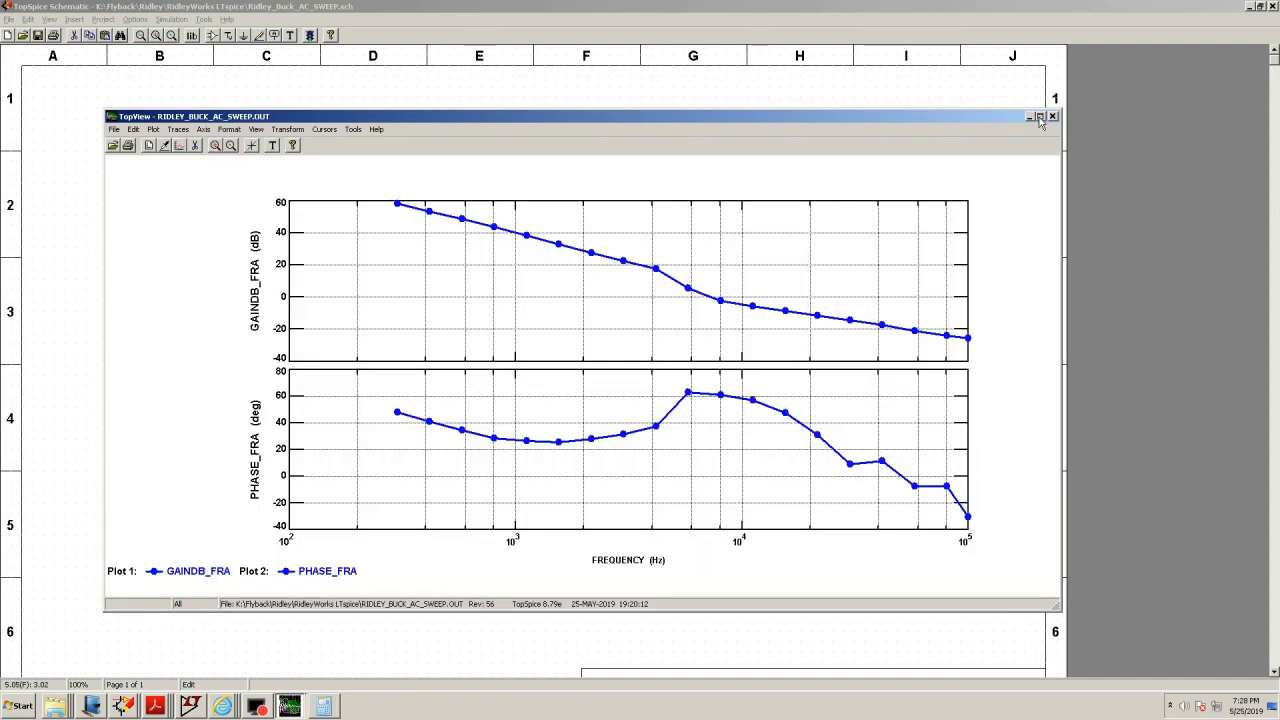
click(1040, 117)
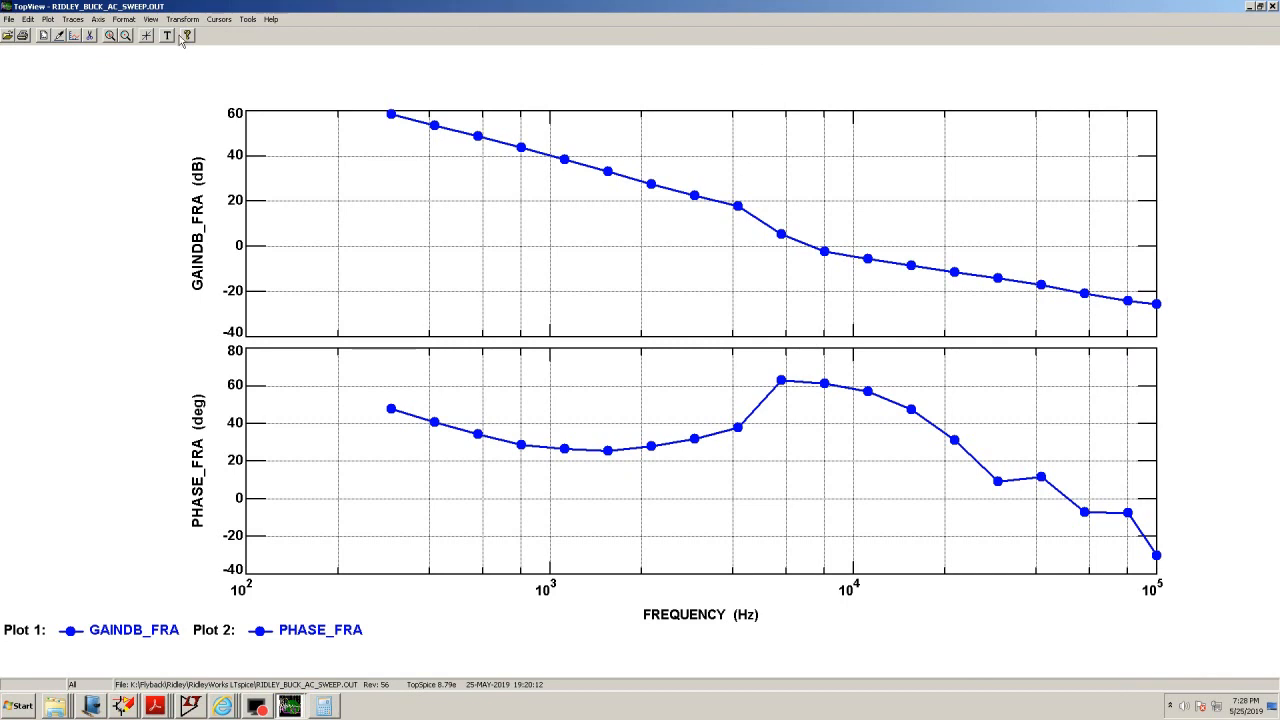
click(117, 22)
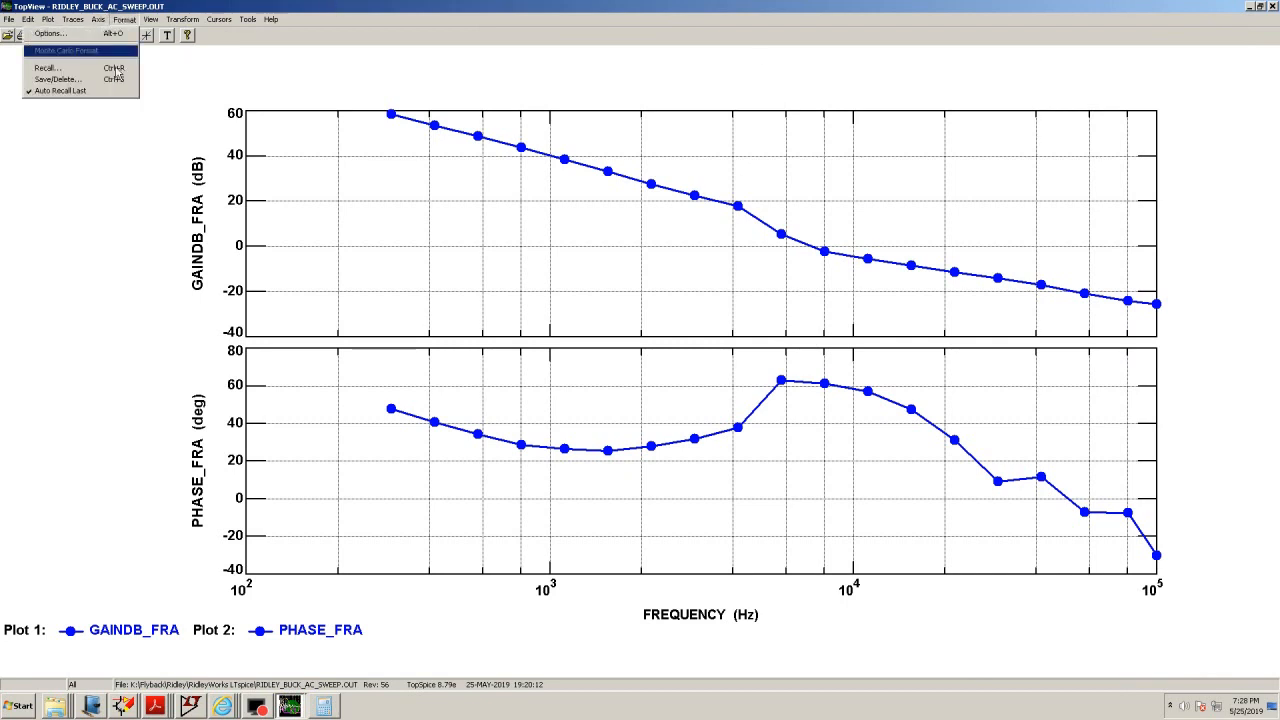
mouse_move(83, 25)
mouse_move(87, 86)
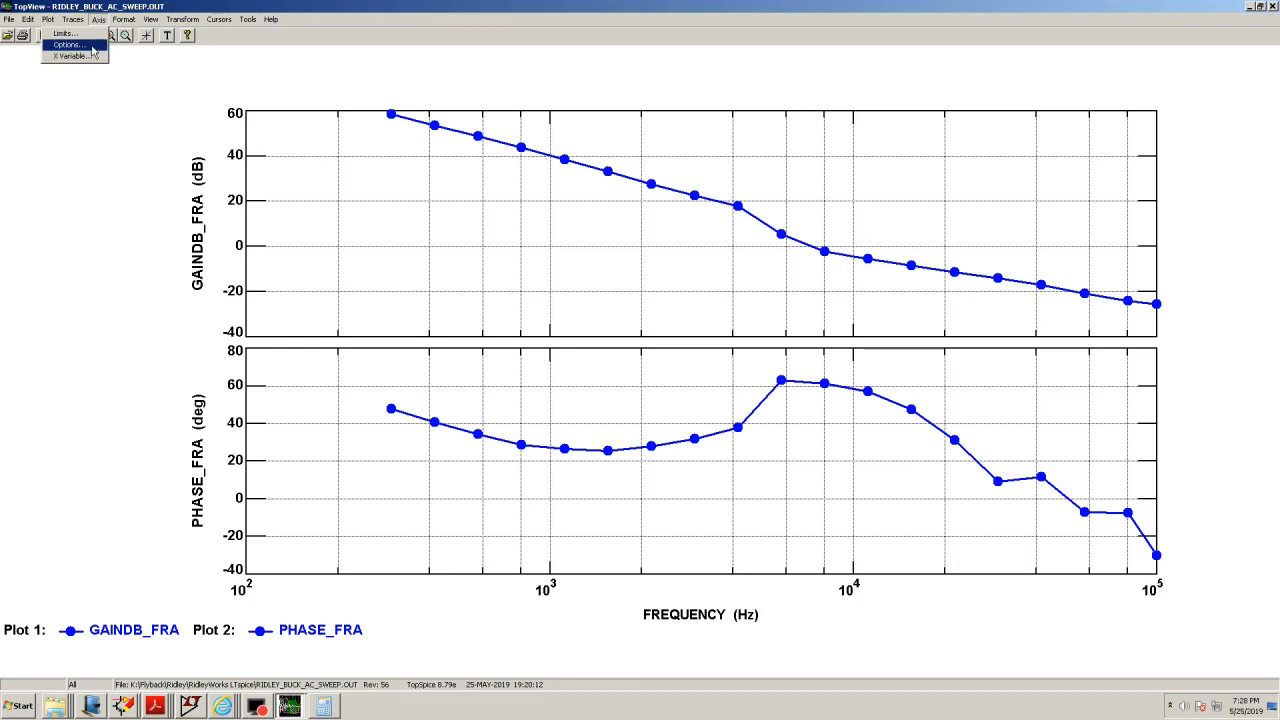
click(93, 46)
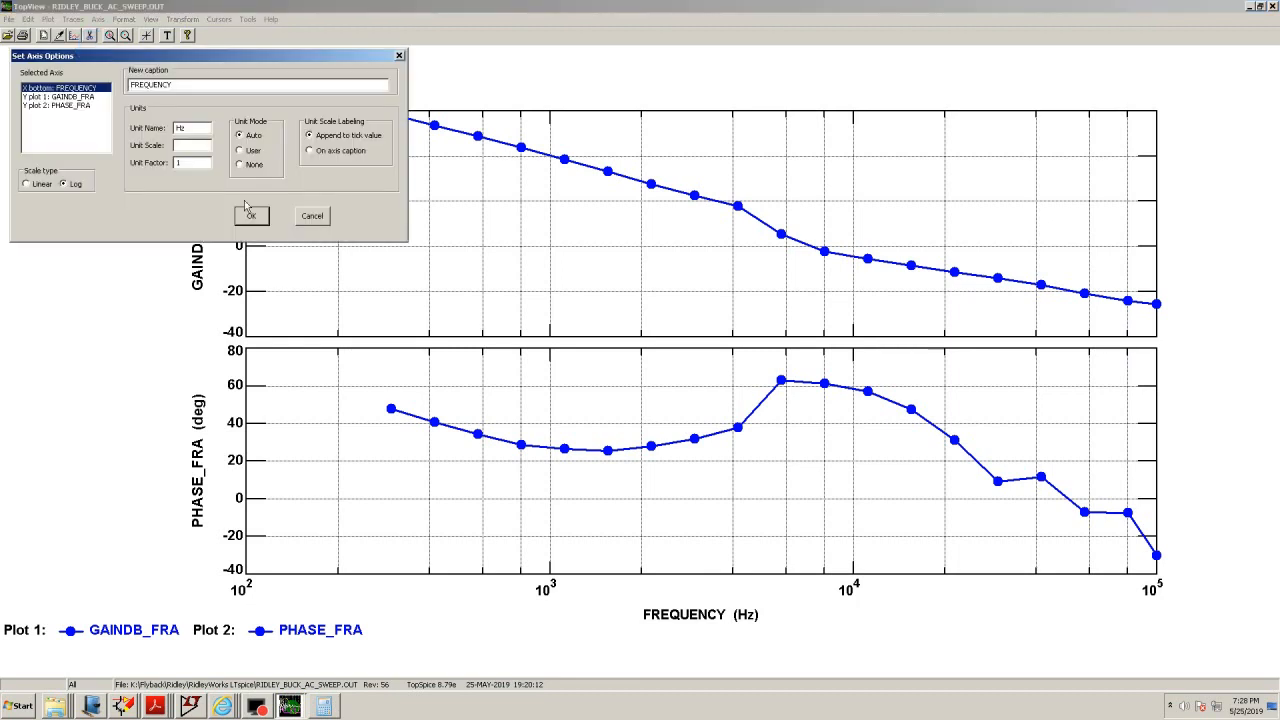
click(312, 216)
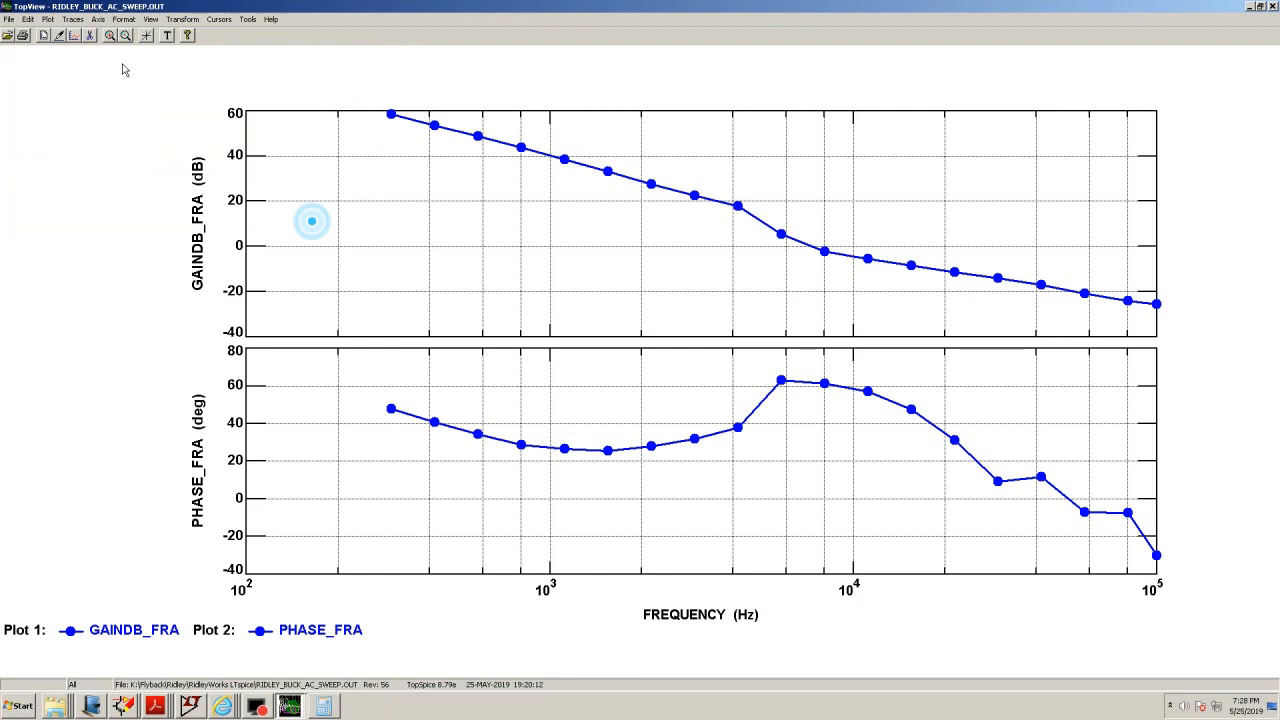
Move the PHASE_FRA trace from plot 2 to plot 1 so it shares the graph with GAINDB_FRA
click(74, 20)
click(56, 46)
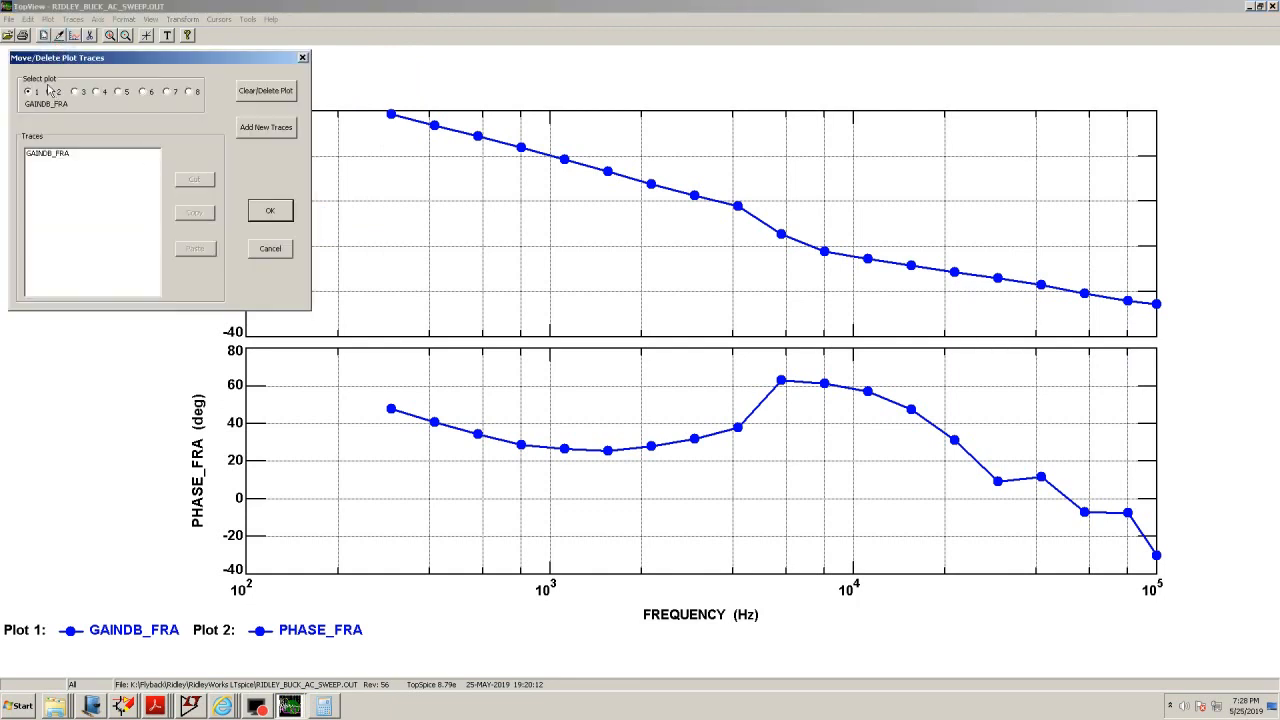
click(52, 92)
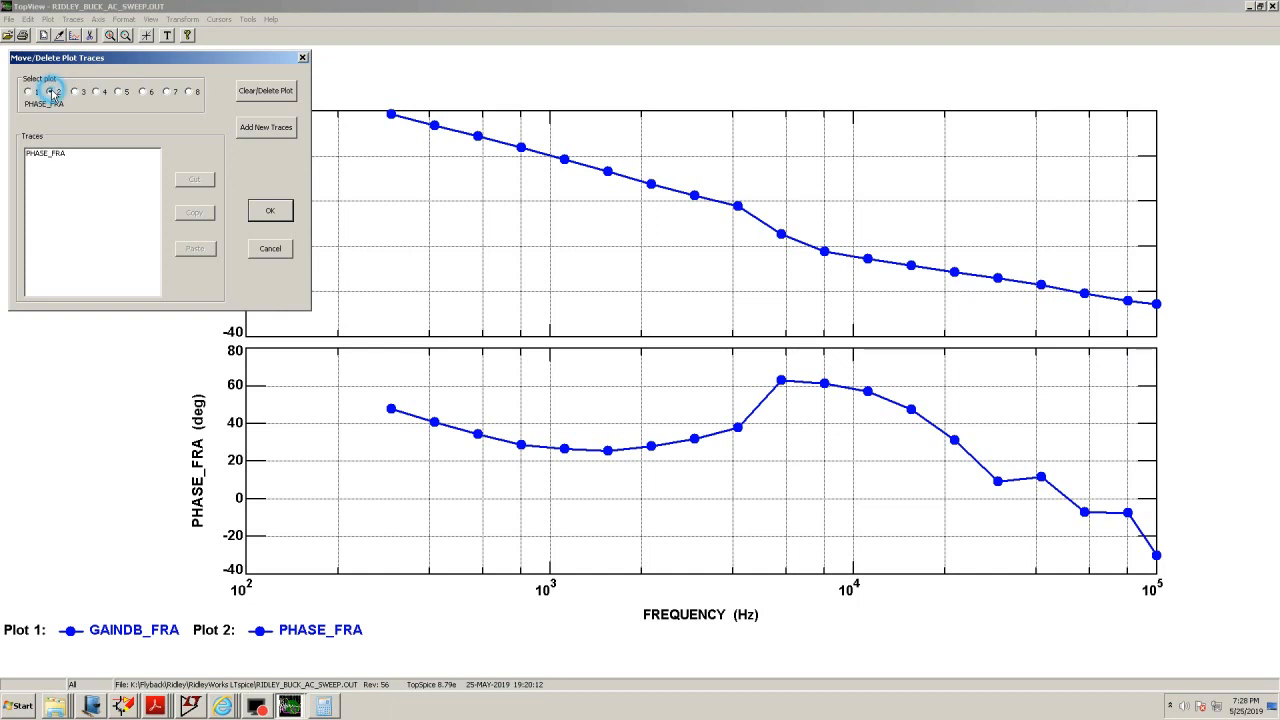
click(52, 154)
click(194, 179)
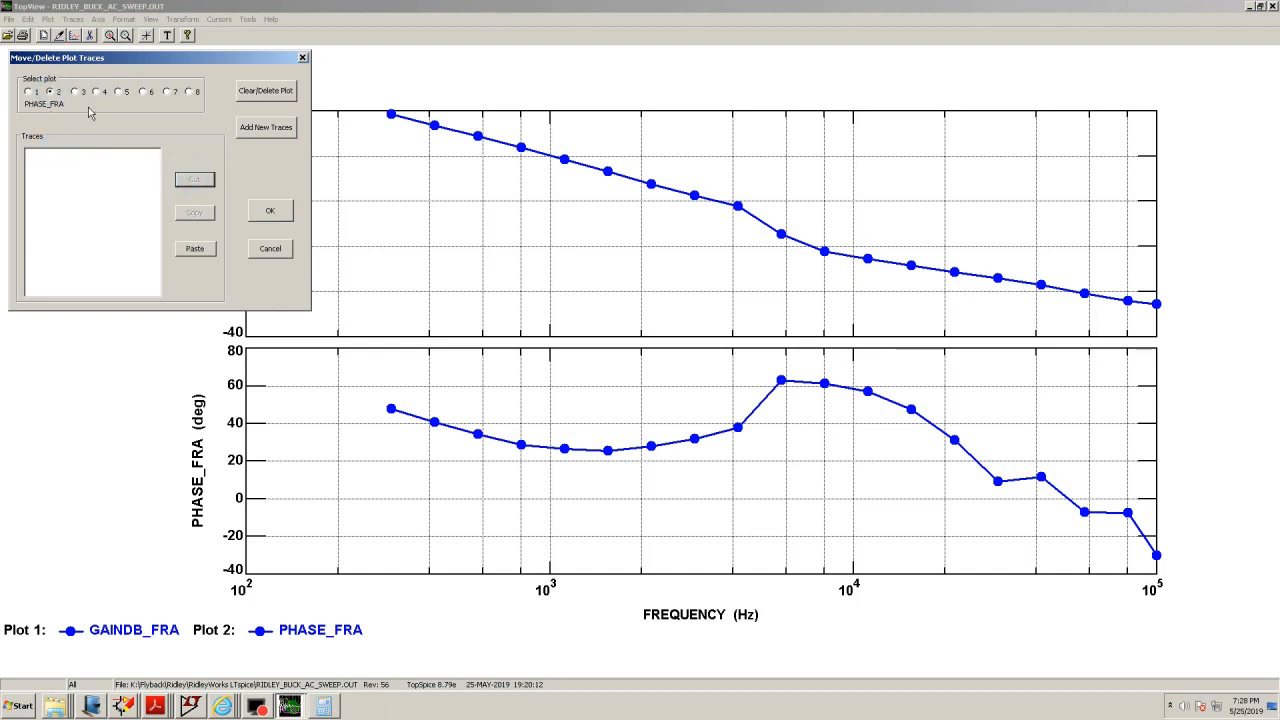
click(28, 91)
click(200, 255)
click(273, 215)
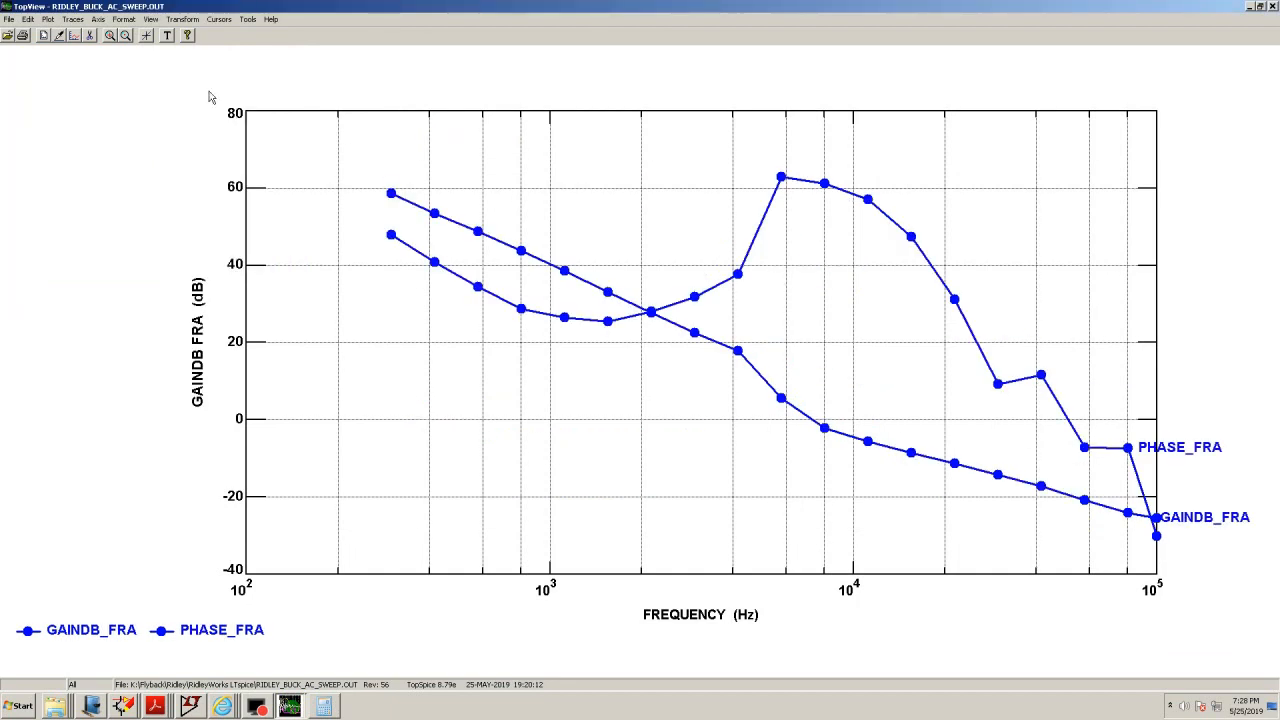
Set the PHASE_FRA trace color to L Red
click(76, 20)
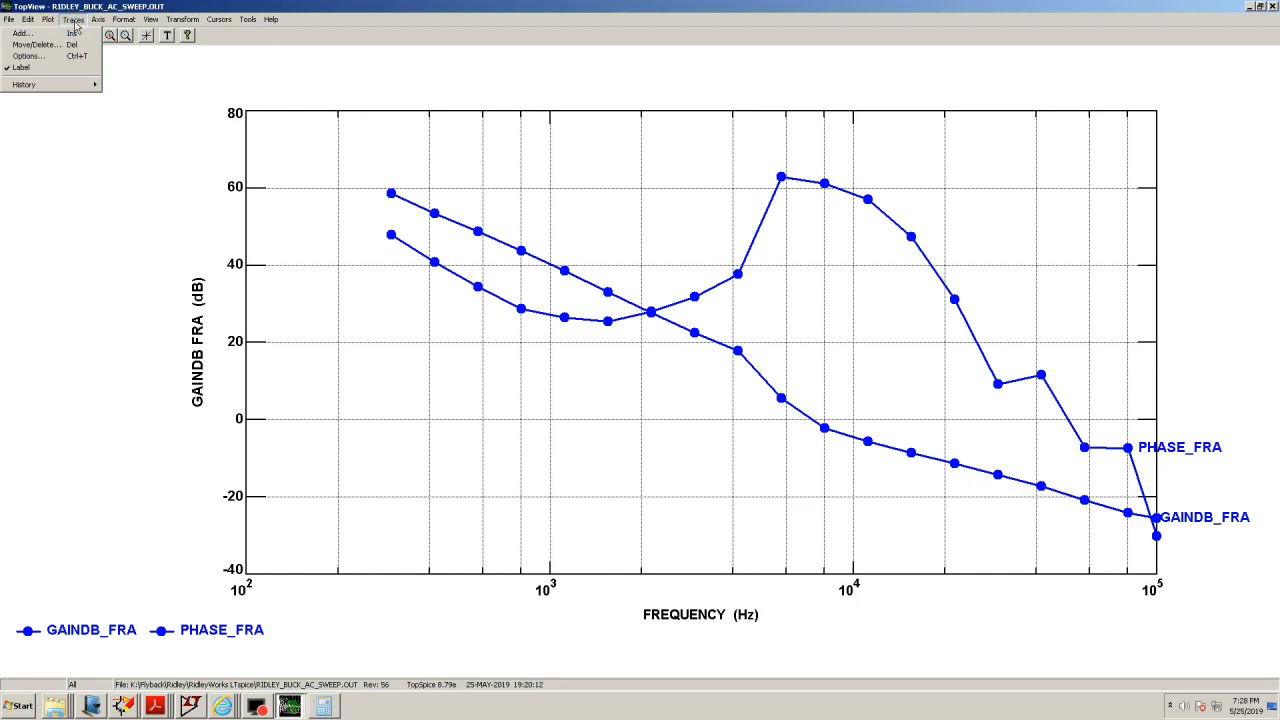
click(40, 56)
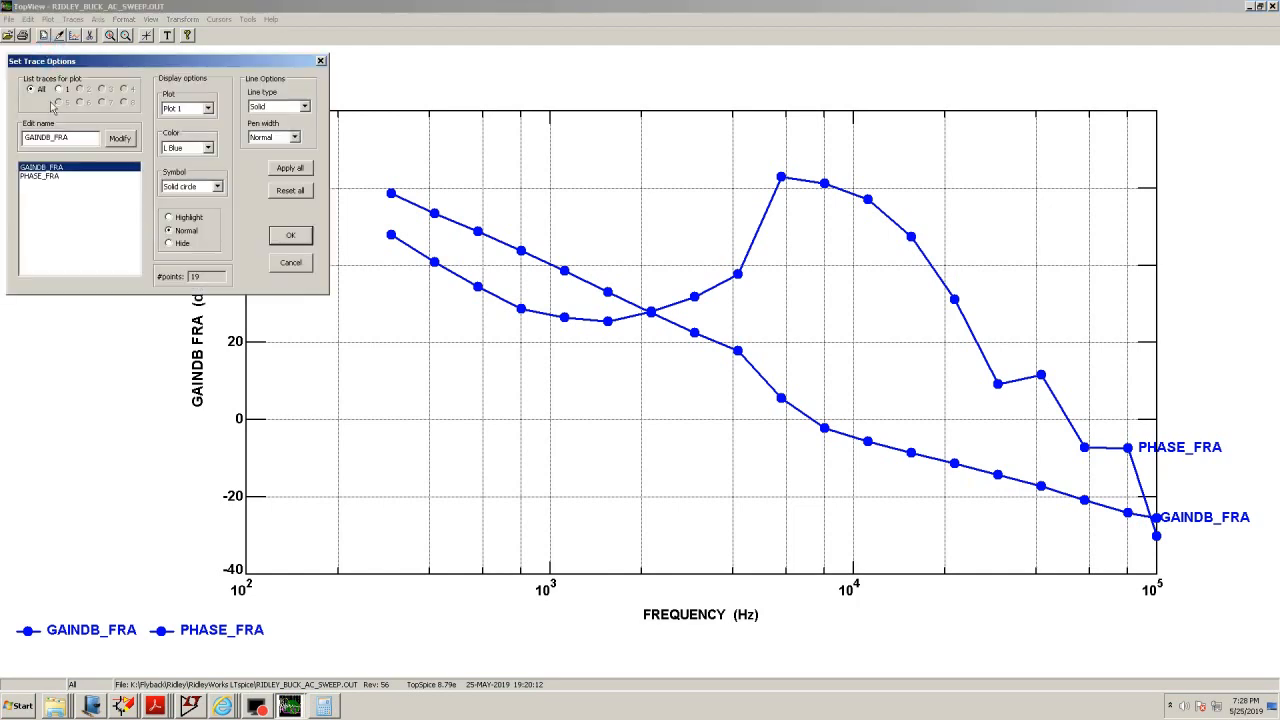
click(42, 178)
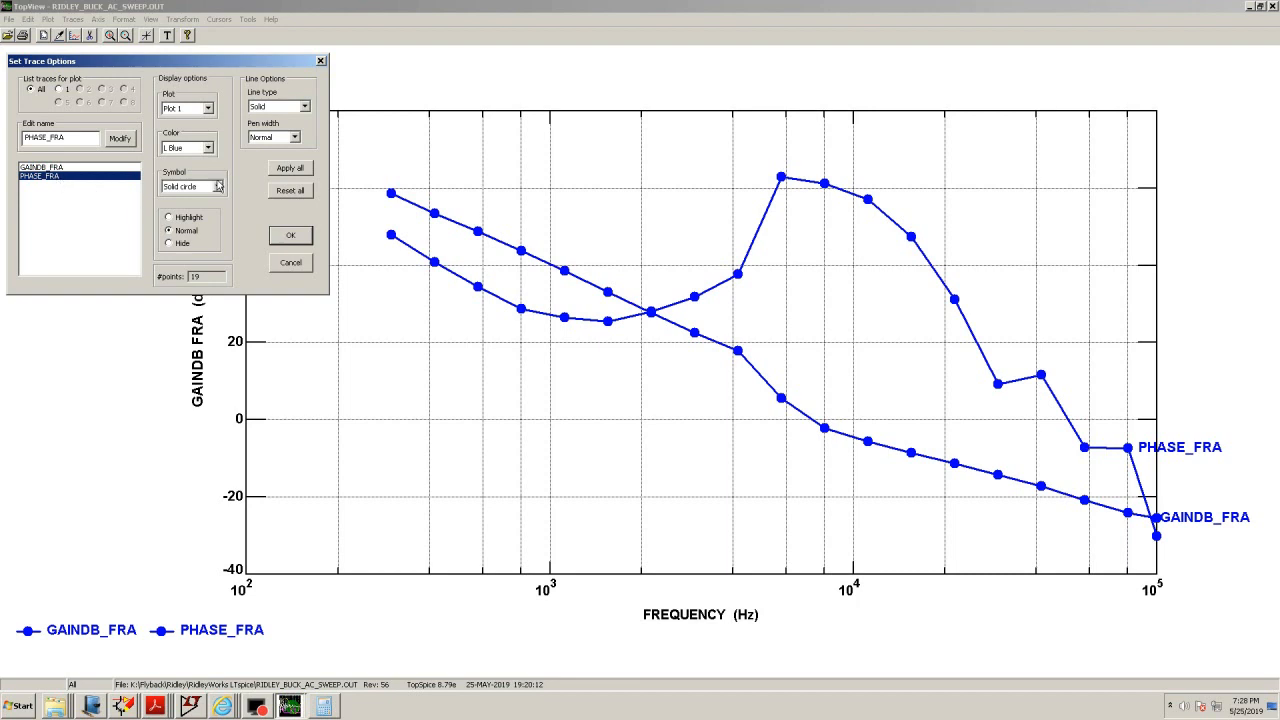
click(208, 147)
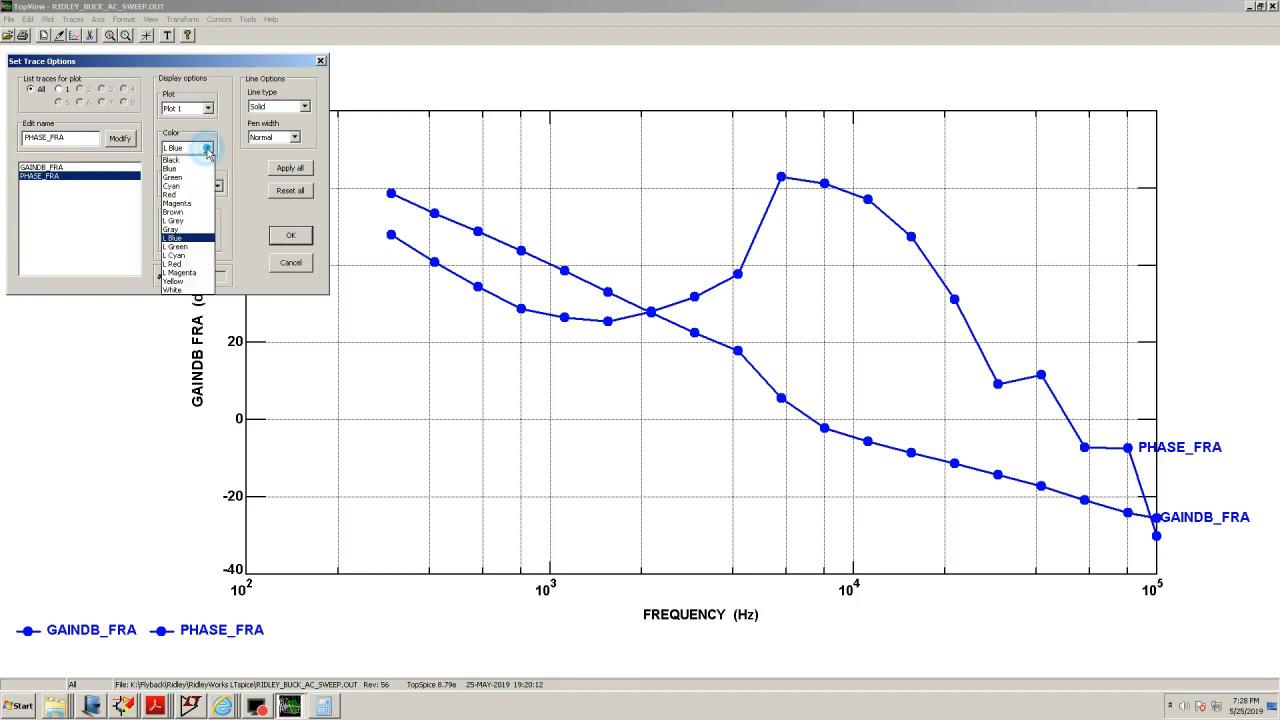
click(199, 265)
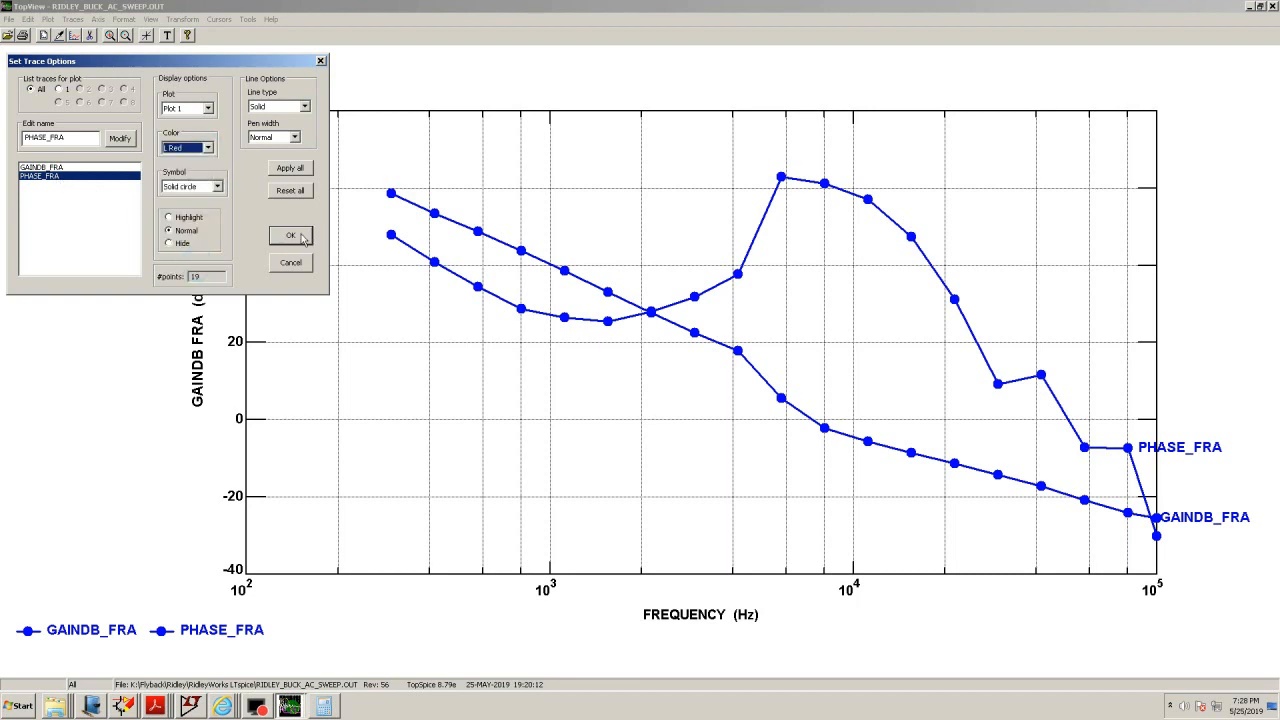
click(290, 236)
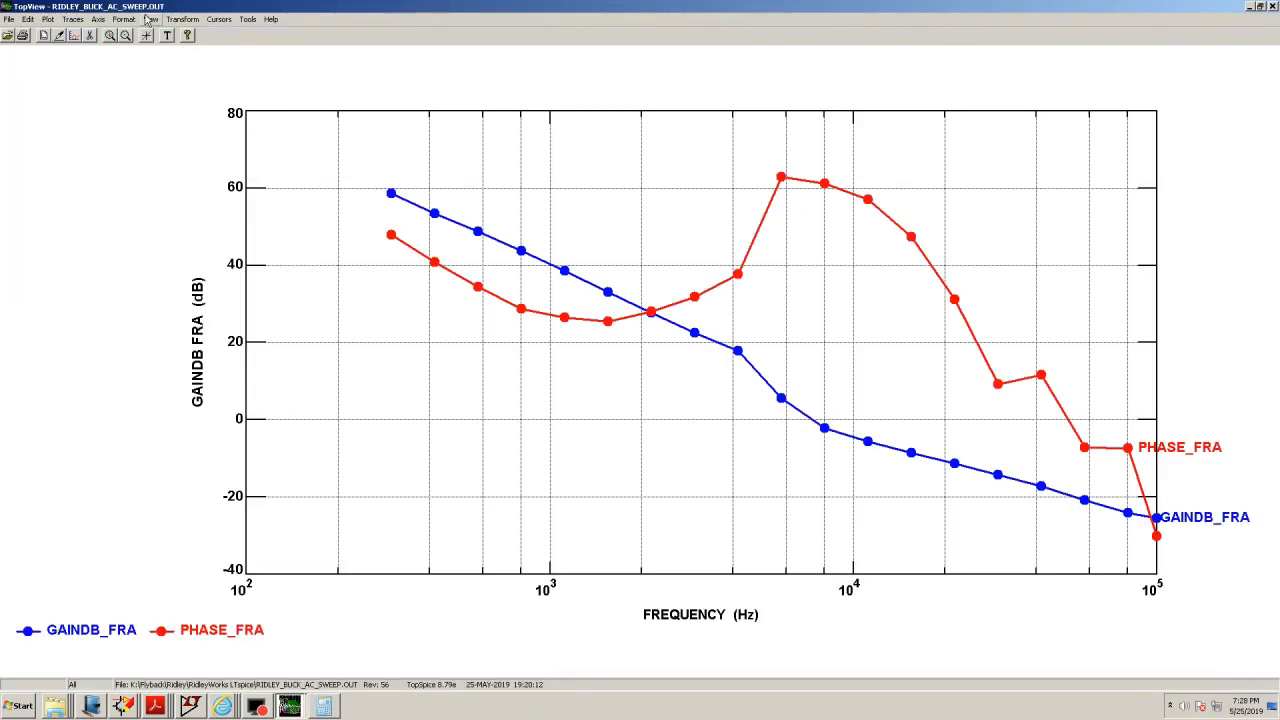
Set the X axis low limit to 300 and the Y1 axis limits to -100 and 100
click(98, 19)
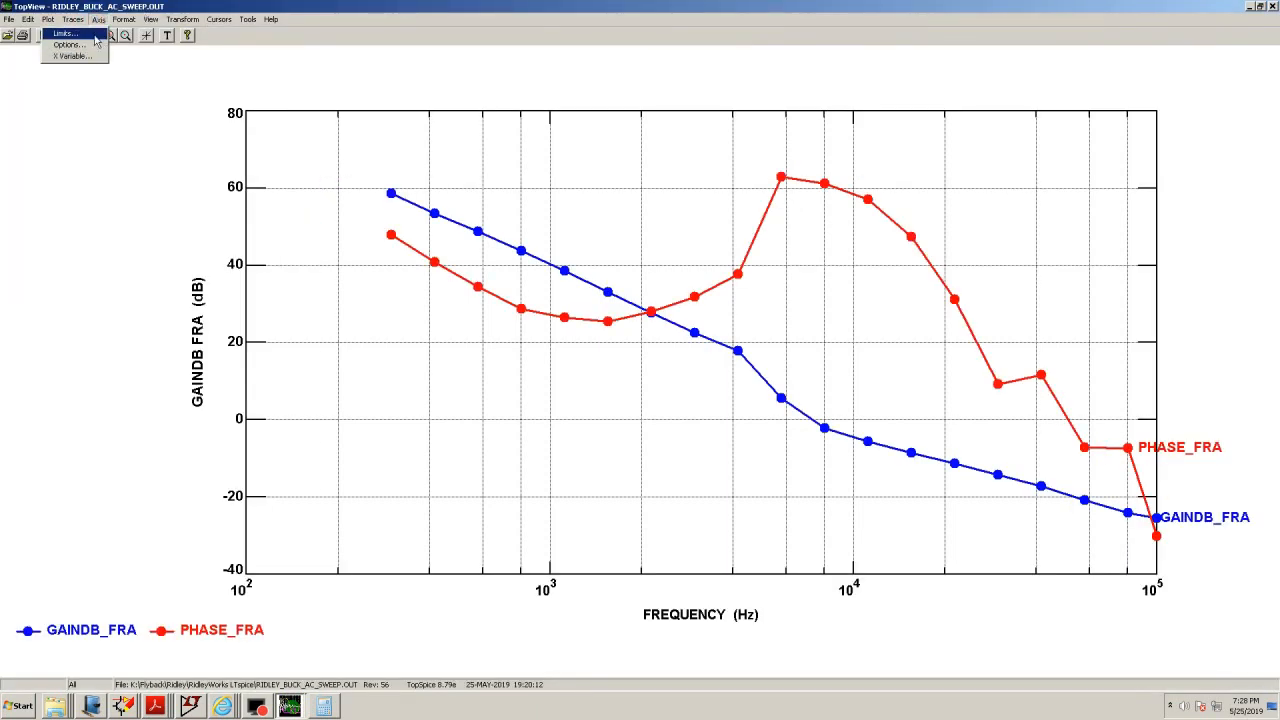
click(98, 34)
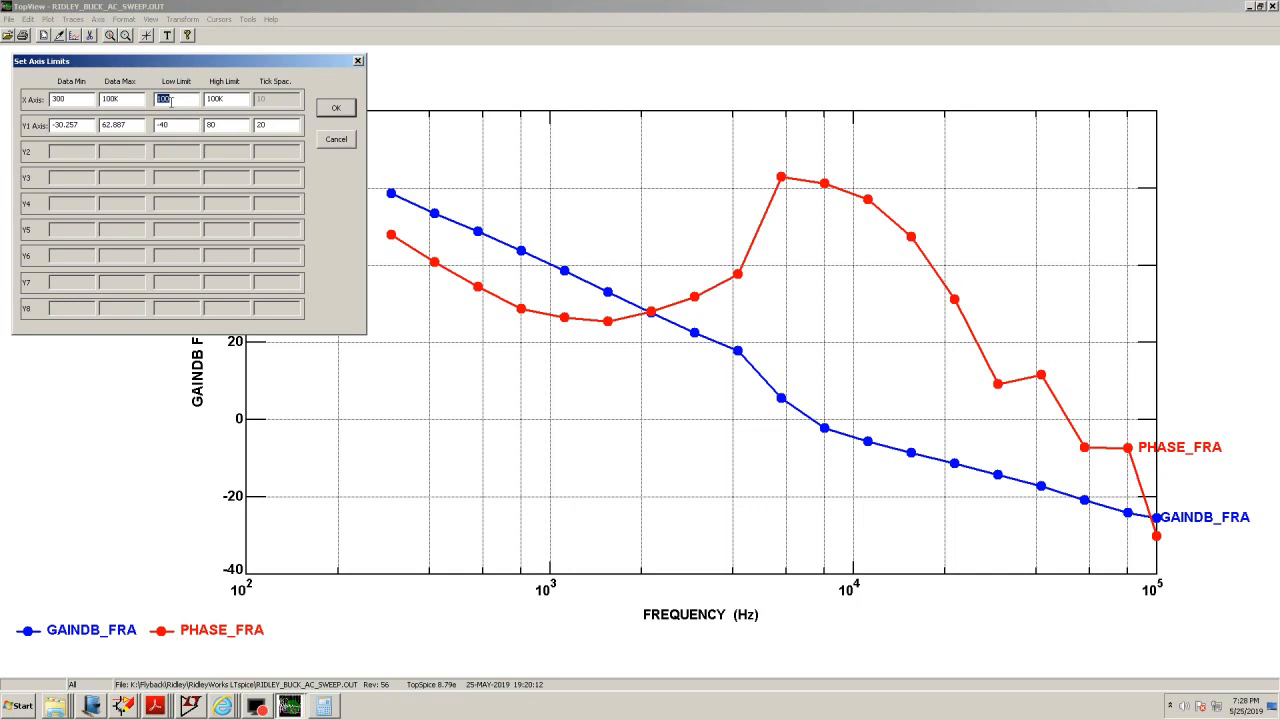
text(300)
double_click(163, 125)
text(-1)
double_click(222, 125)
text(100)
click(336, 108)
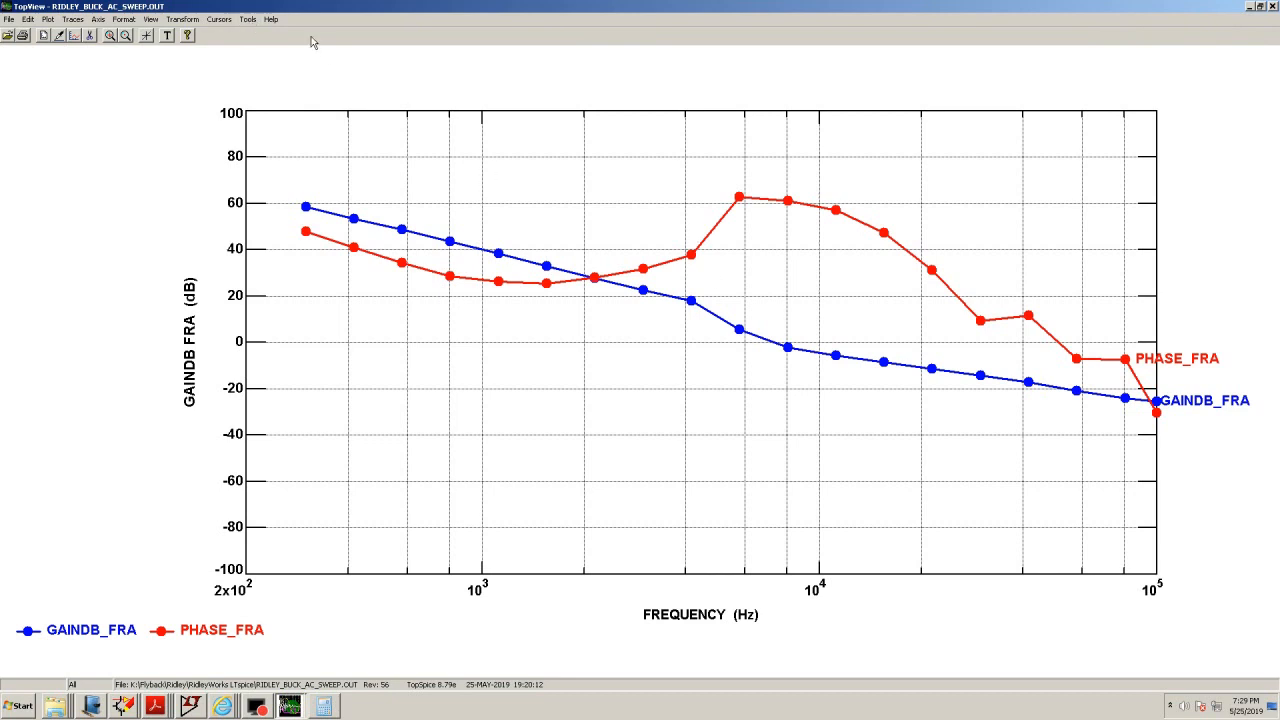
Place cursor 1 where the gain curve crosses 0 dB and cursor 2 on the phase curve directly above it
click(147, 37)
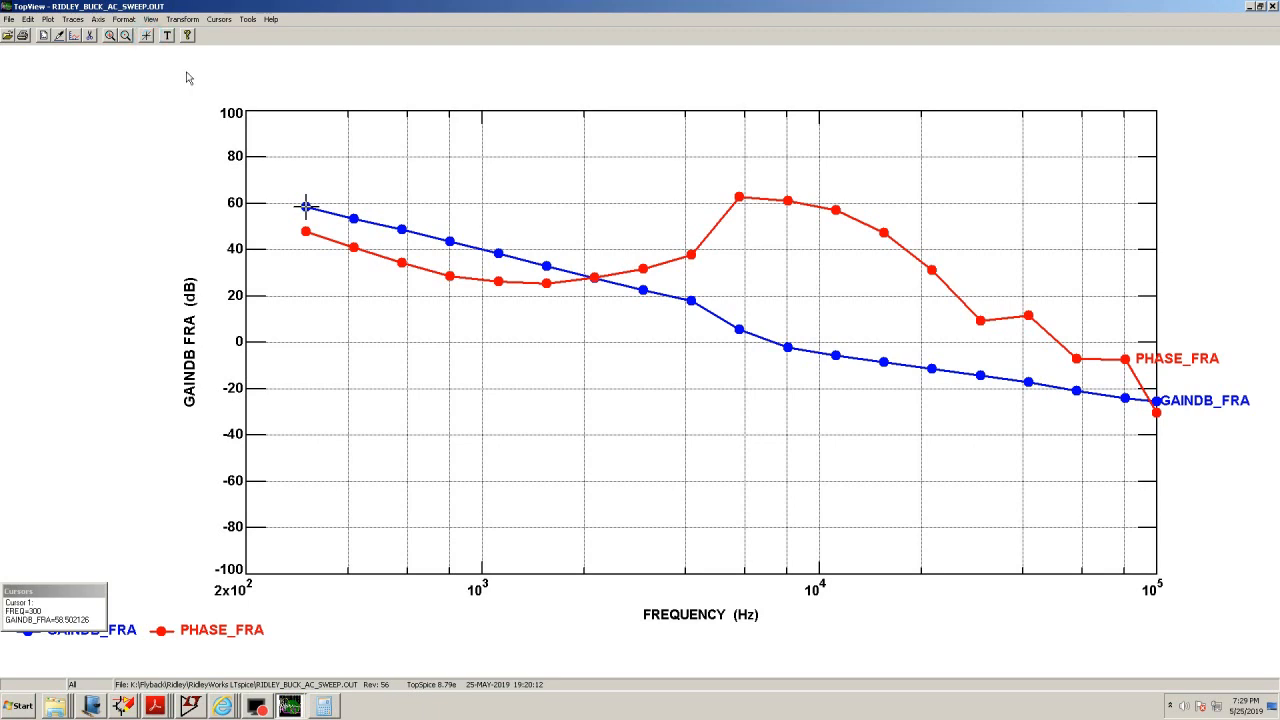
click(765, 346)
click(774, 346)
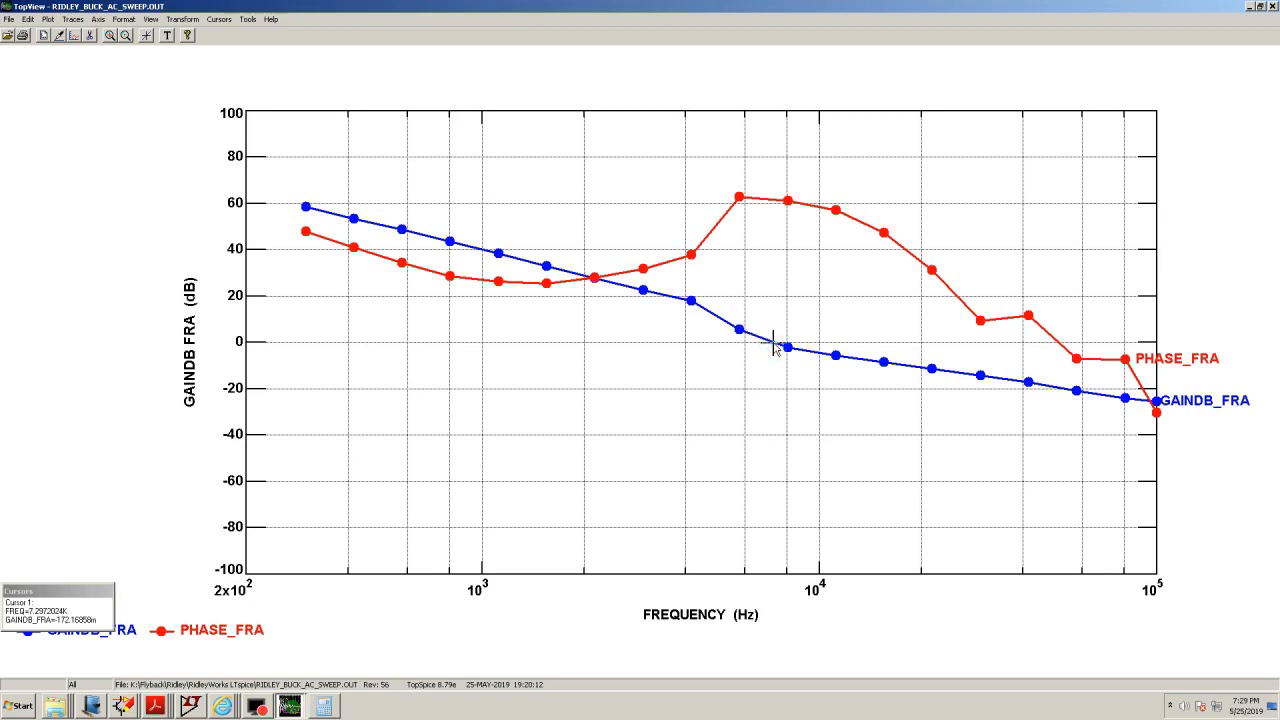
right_click(774, 346)
right_click(771, 203)
right_click(771, 205)
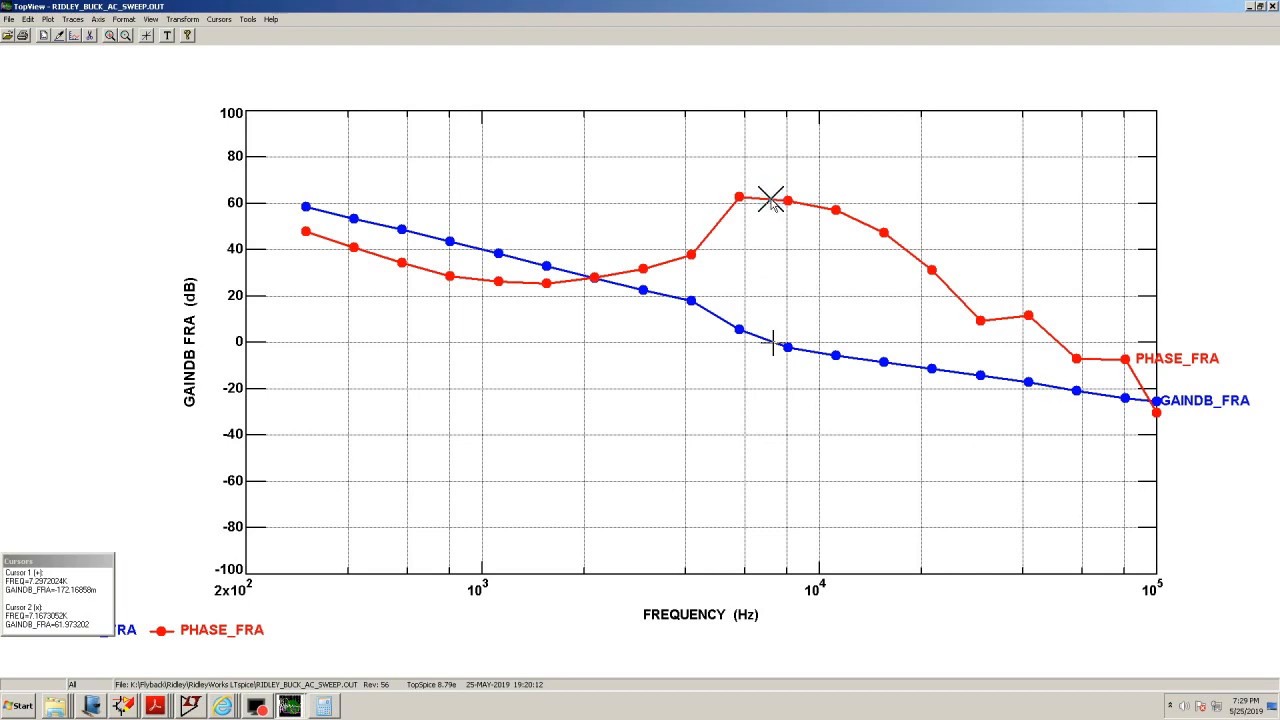
Label the gain crossover point 7.29KHZ
click(166, 35)
click(776, 334)
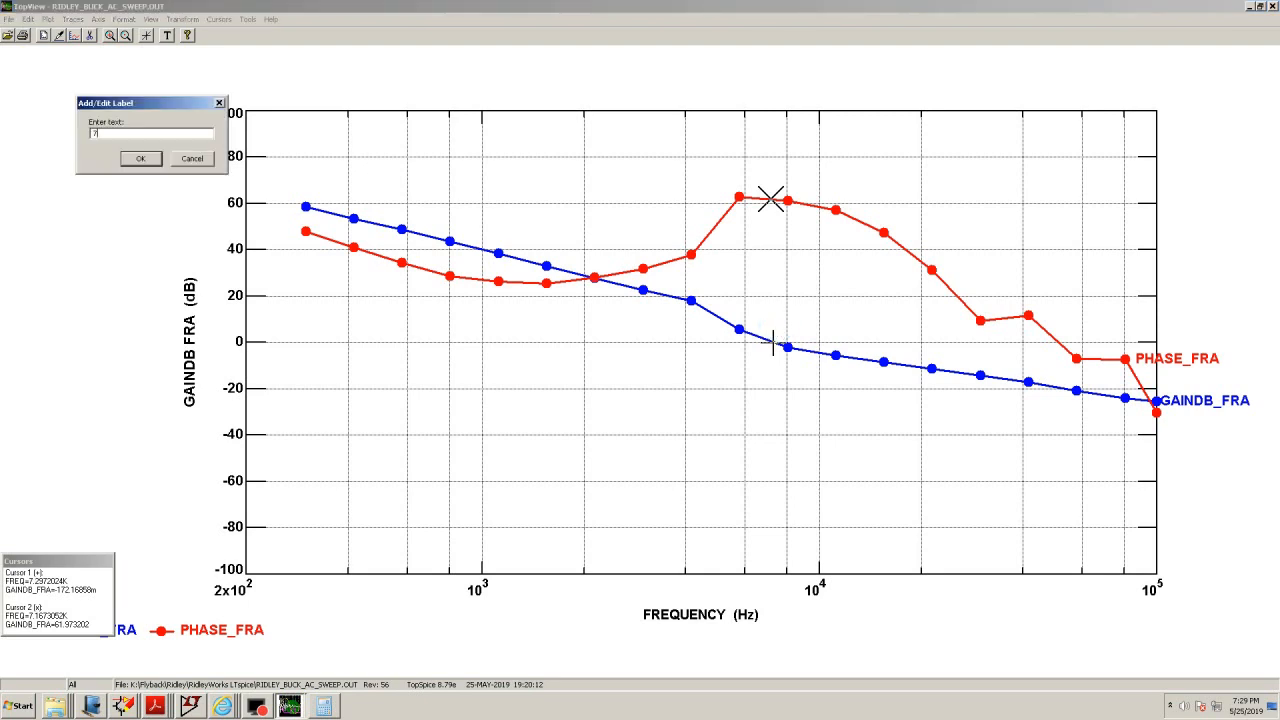
text(7.29)
key(Return)
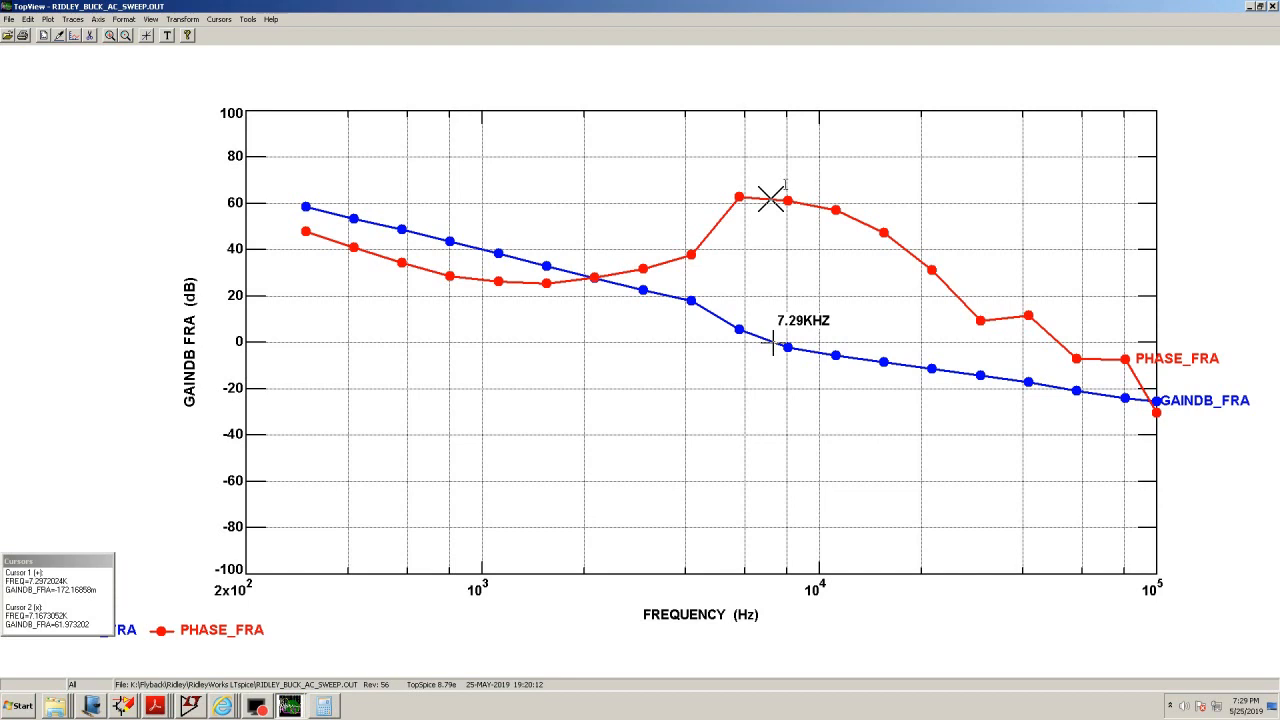
Add a text label beside the phase cursor and correct it to read 61Degrees
click(785, 187)
text(31Deg)
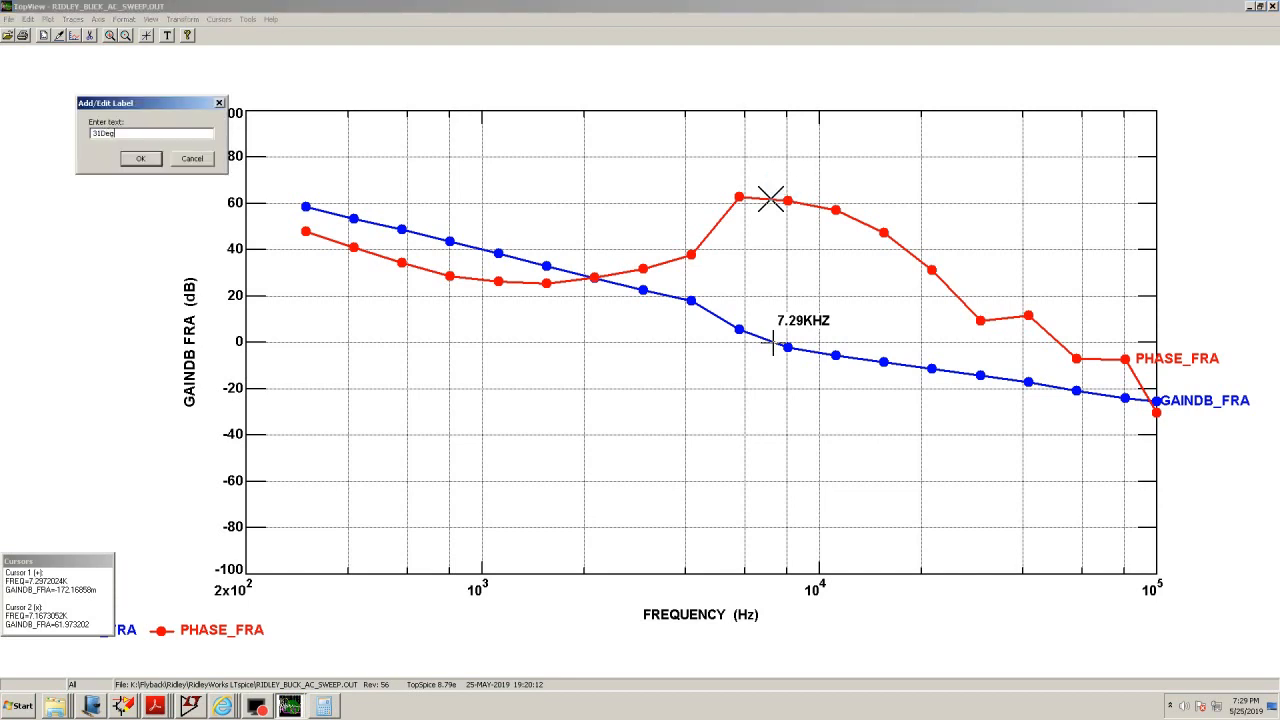
text(rees)
key(Return)
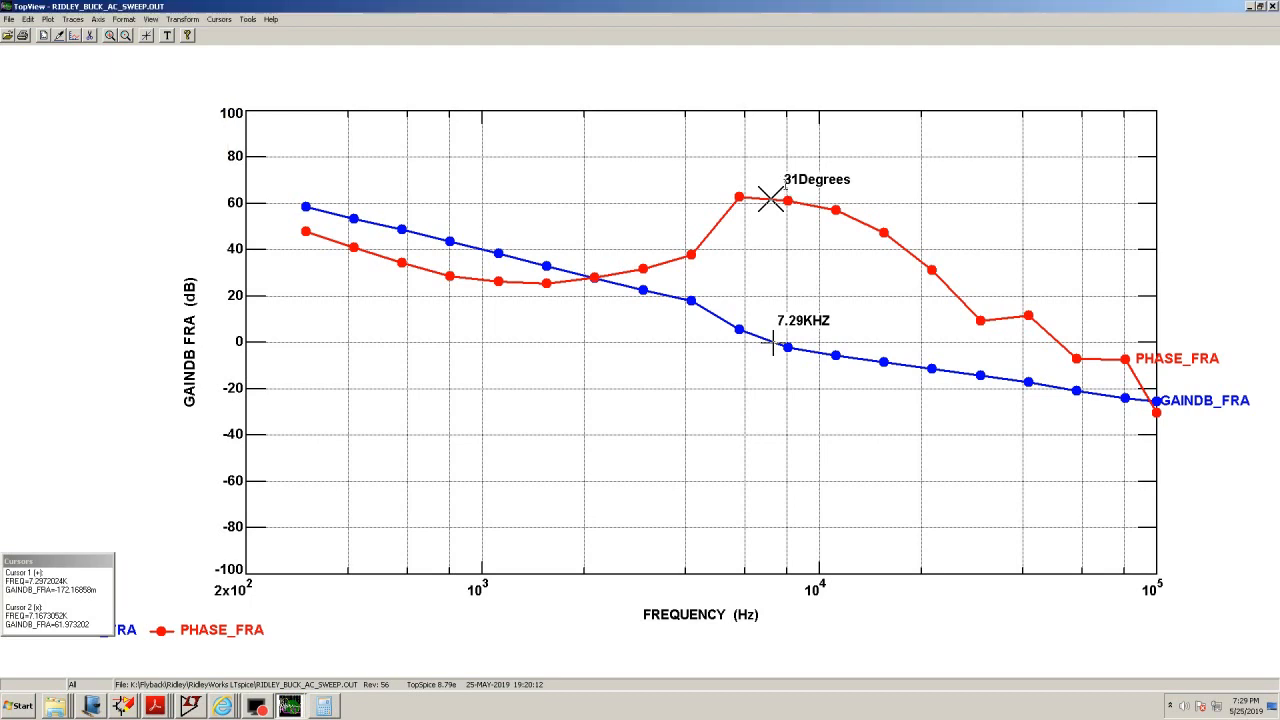
click(789, 185)
key(End)
text(6)
key(Return)
Copy the annotated plot to the clipboard as a screen bitmap, switch to Windows Journal, and place it below the loopgain graph
click(247, 19)
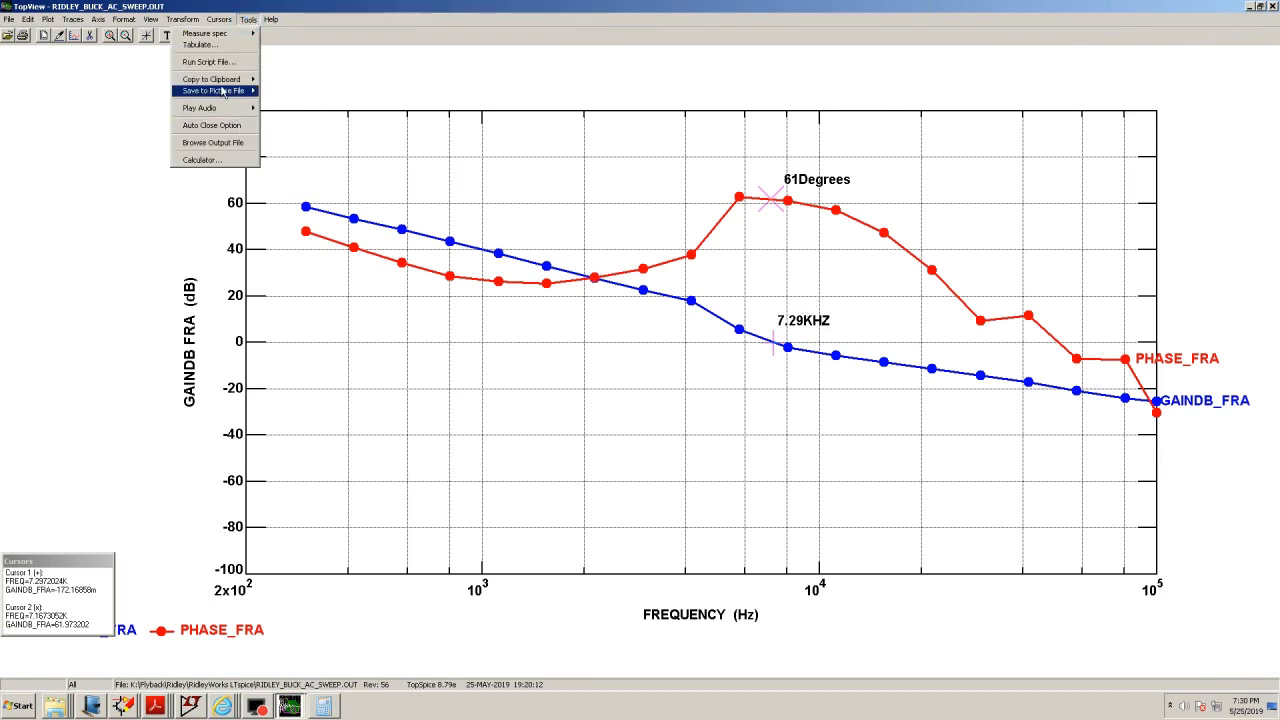
mouse_move(225, 80)
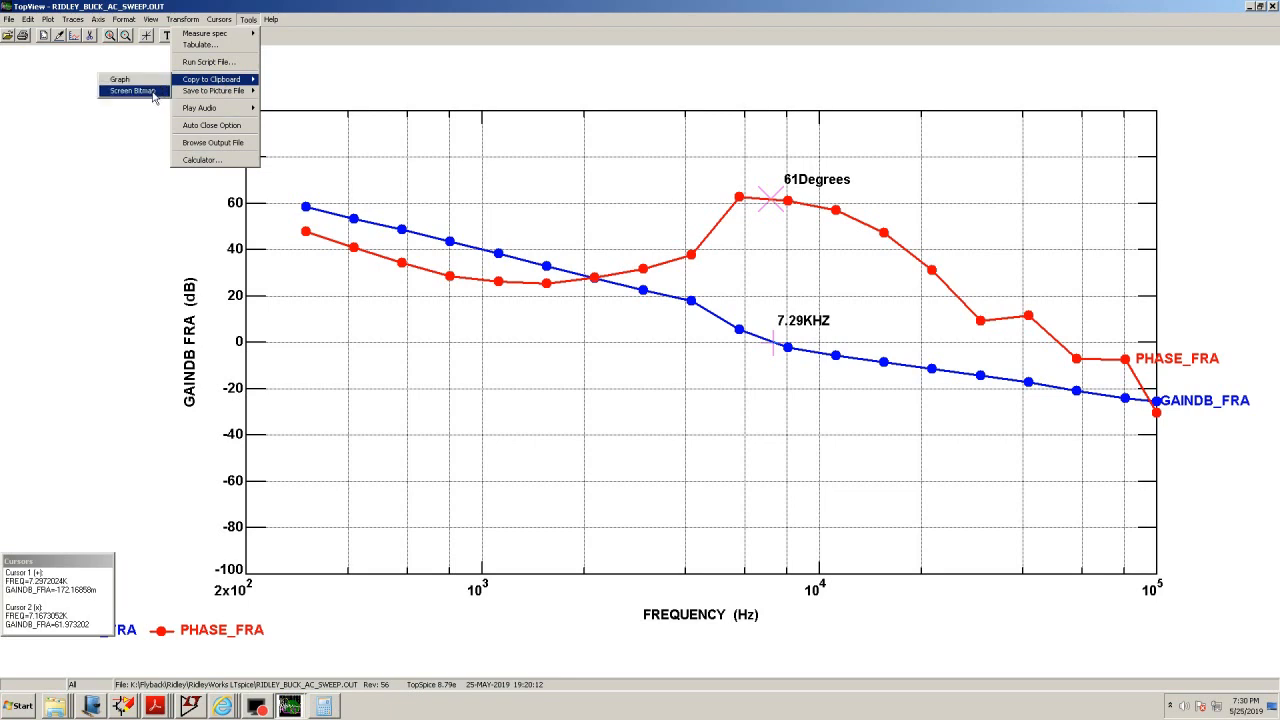
click(150, 91)
click(115, 188)
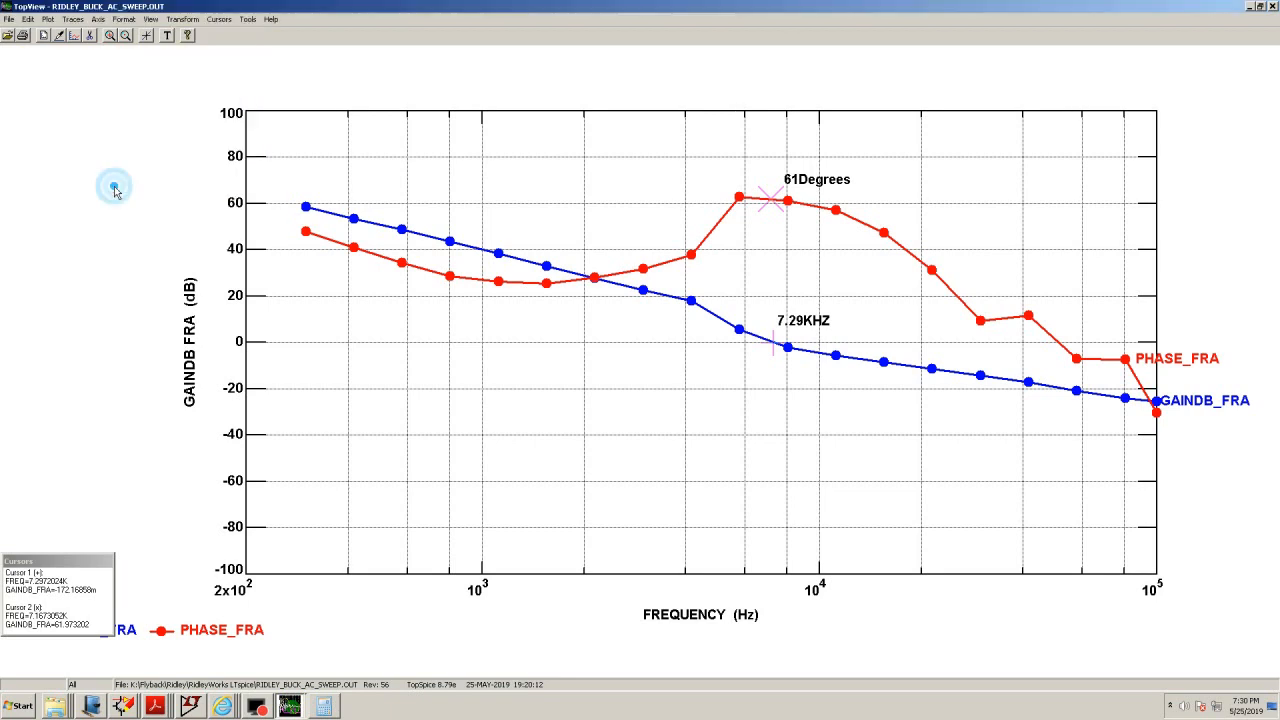
click(91, 706)
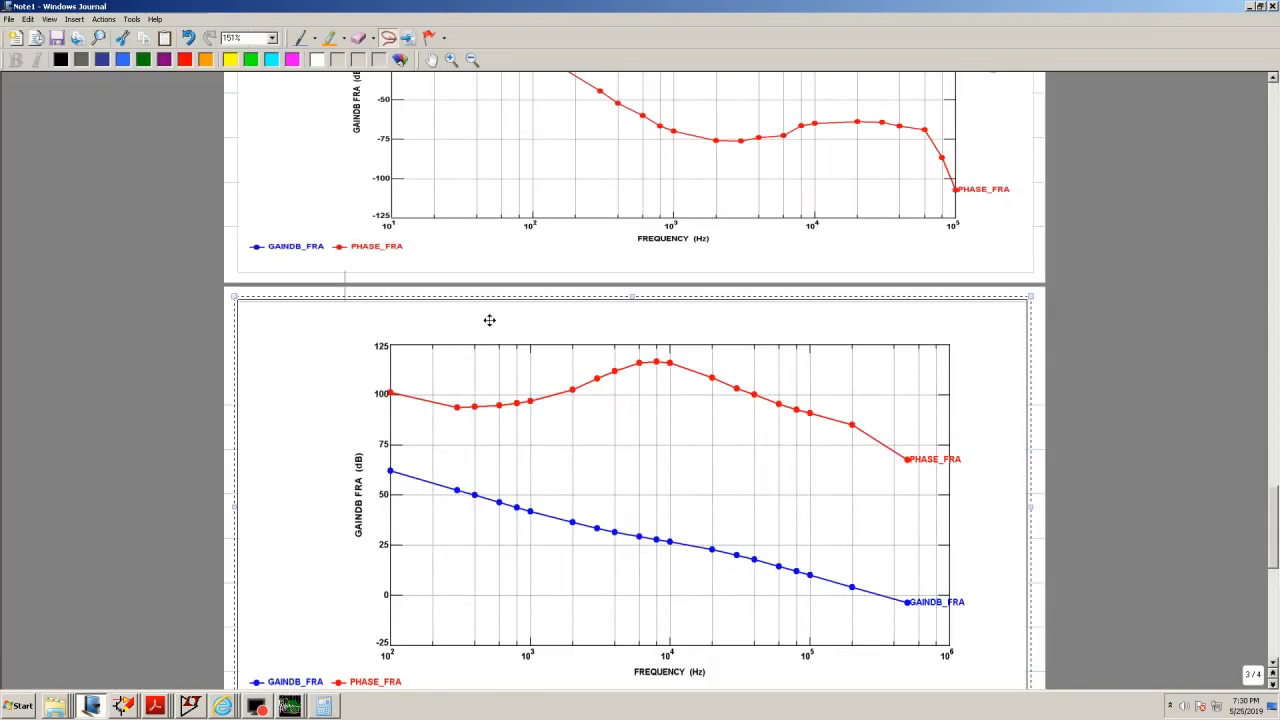
scroll(486, 277, up, 1)
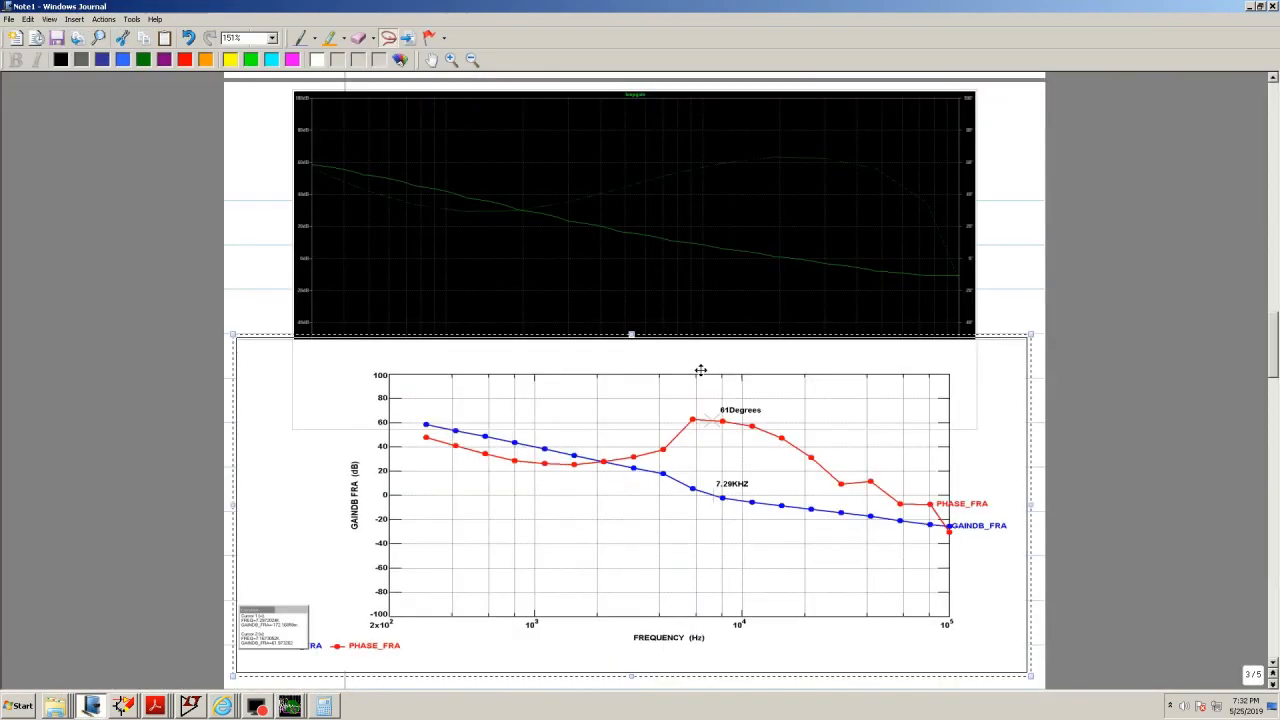
Compare the loopgain graph with the pasted FRA plot at 230% zoom
click(452, 61)
click(452, 60)
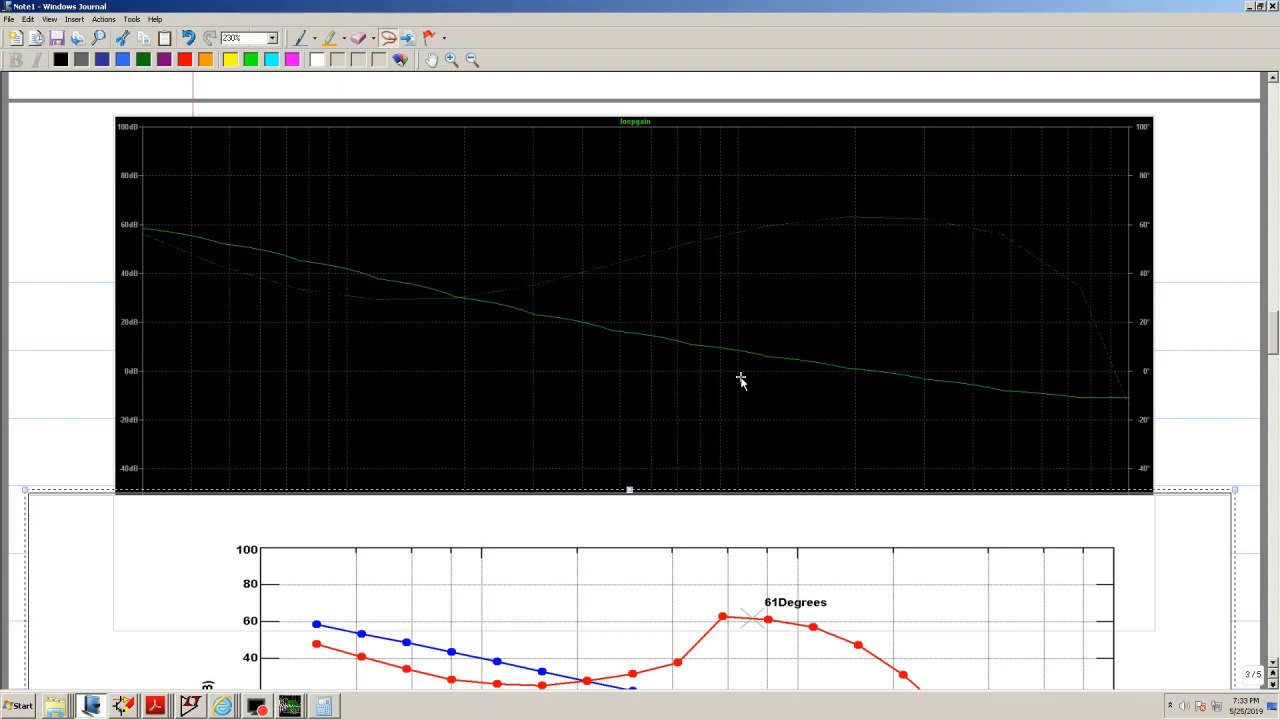
scroll(860, 388, down, 1)
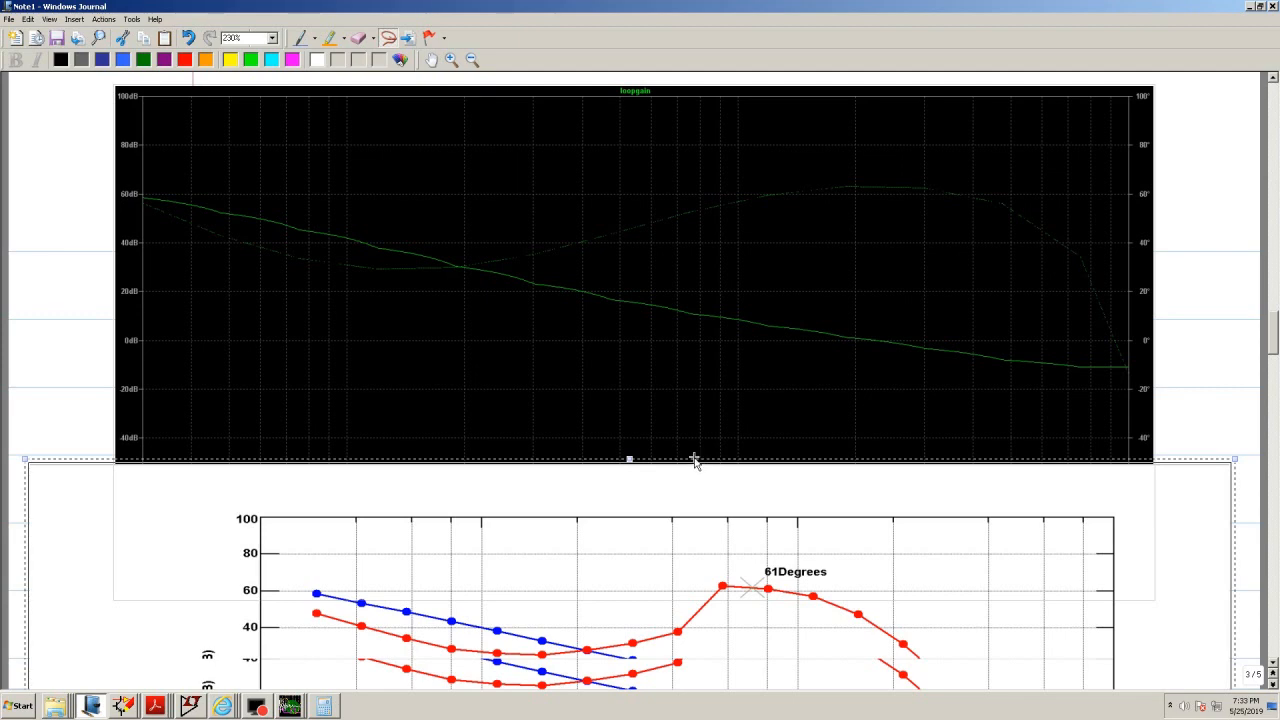
Move the FRA plot down until it clears the loopgain graph, and compare the gain and phase curves of both graphs
scroll(691, 461, down, 1)
drag(691, 461, 688, 620)
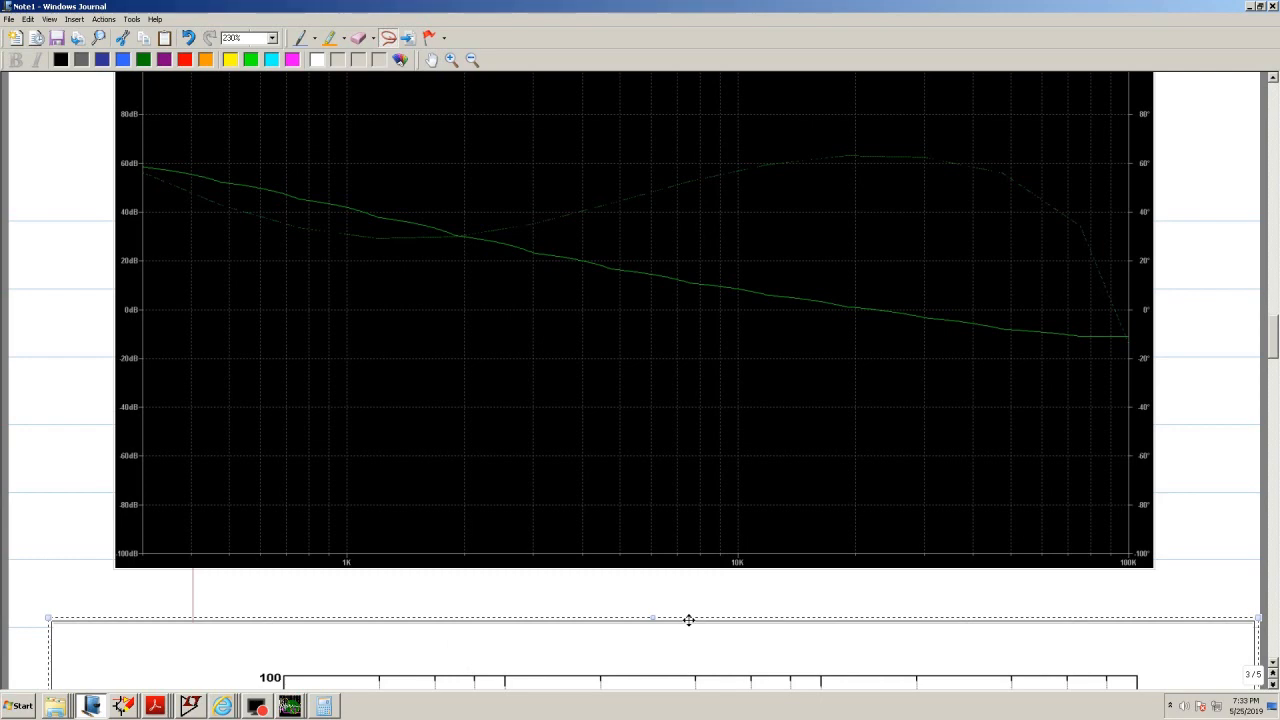
click(1274, 665)
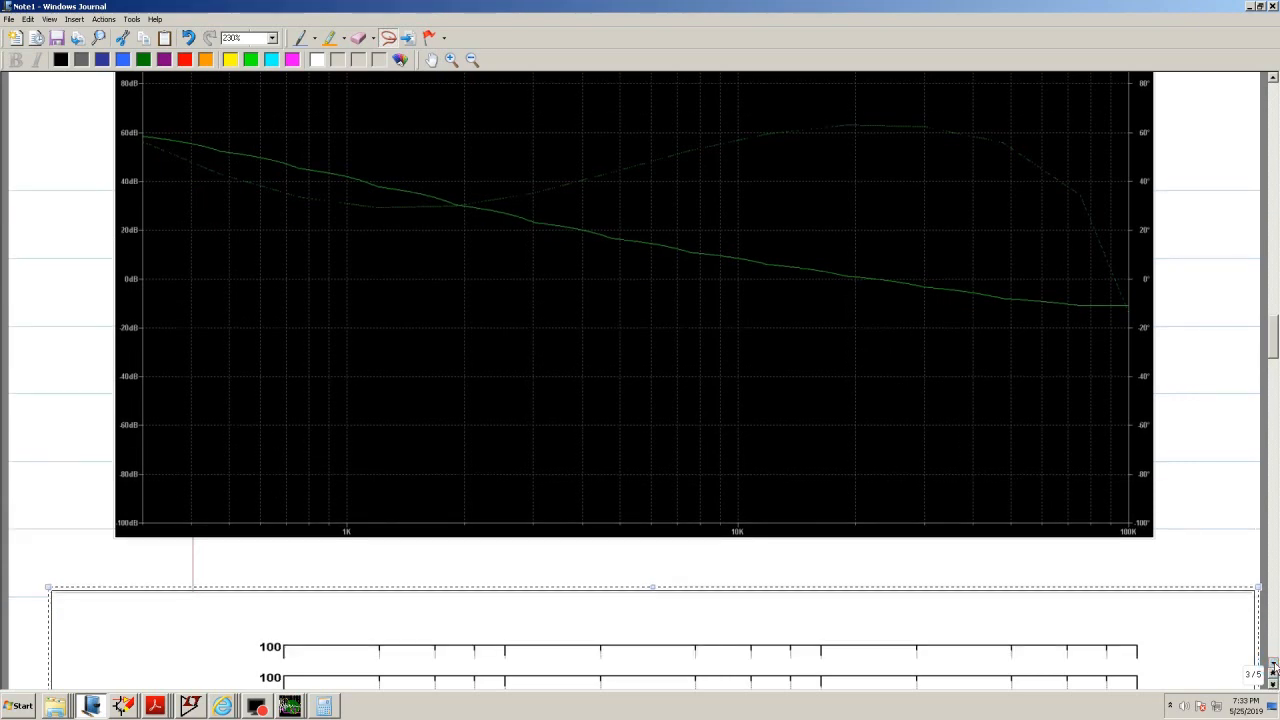
scroll(1274, 665, down, 3)
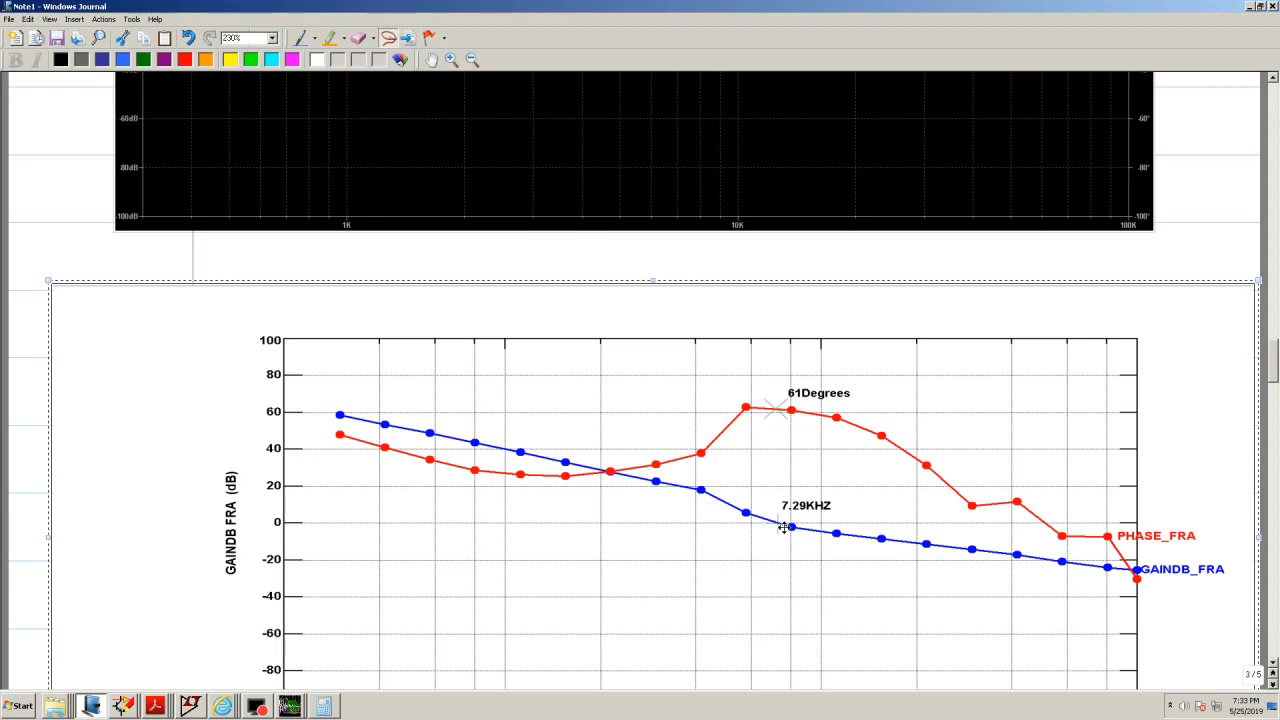
scroll(784, 527, up, 1)
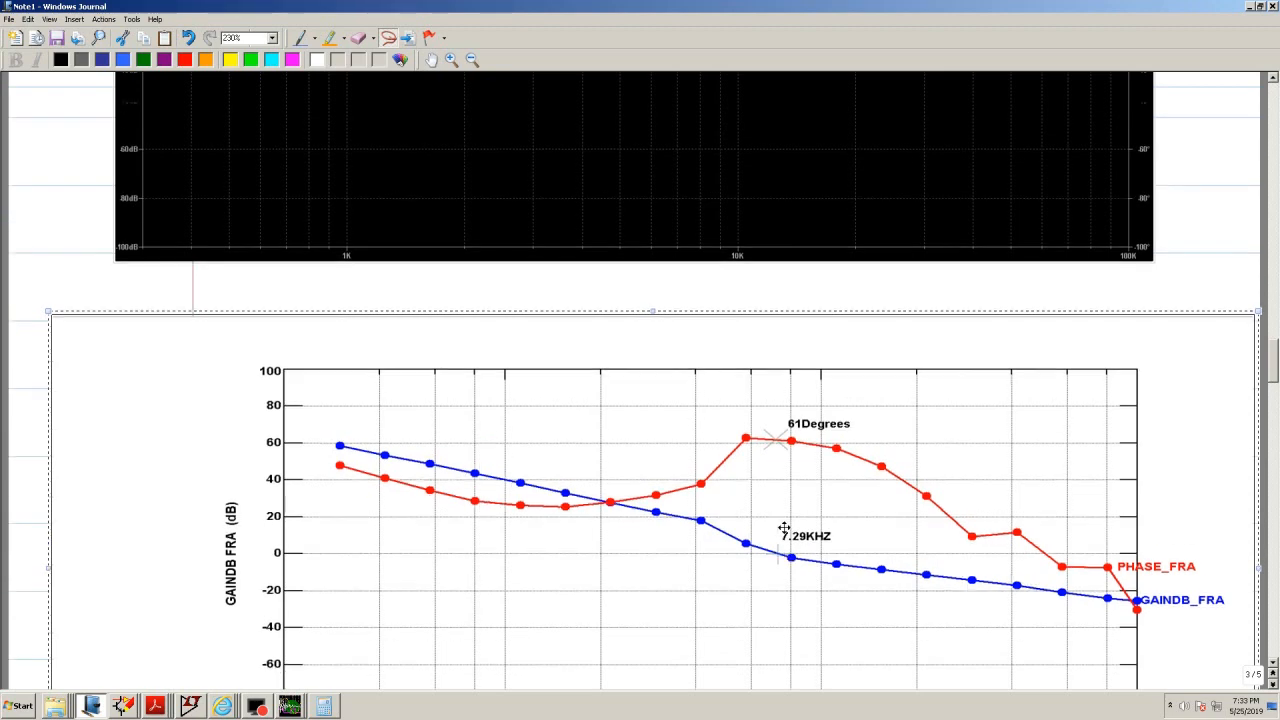
scroll(784, 527, up, 3)
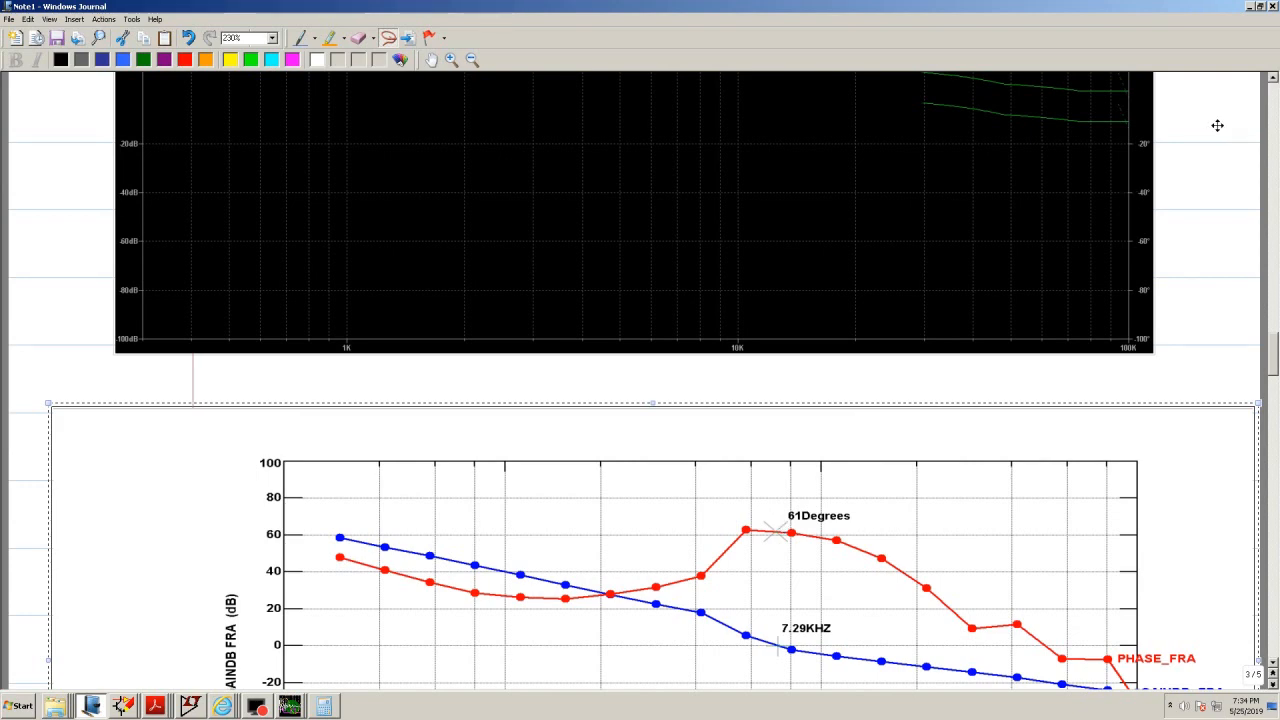
scroll(1217, 125, up, 2)
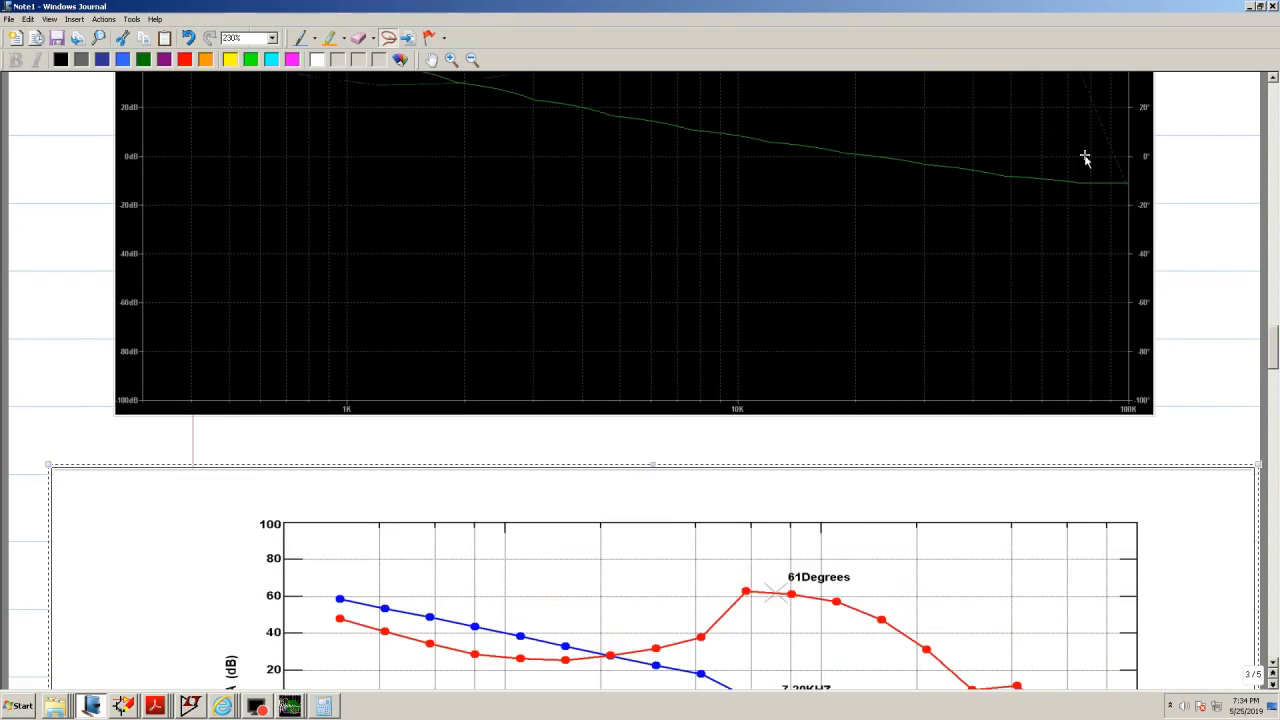
scroll(1085, 157, up, 1)
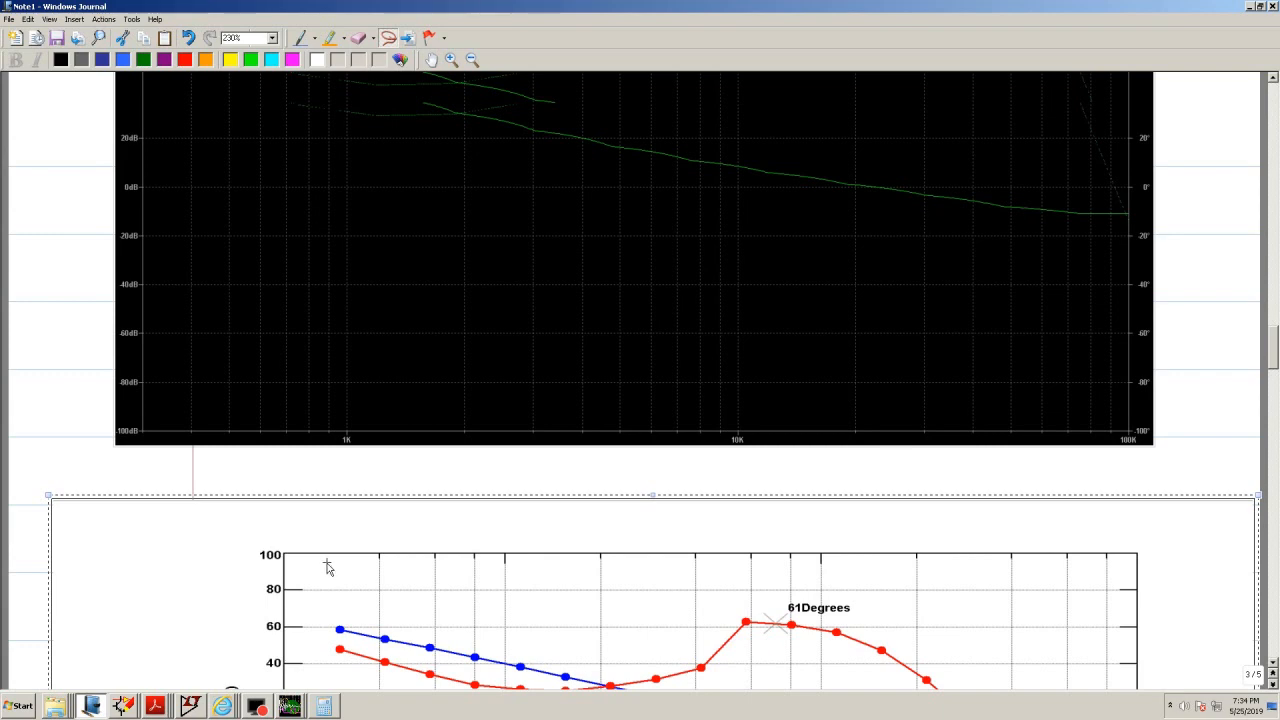
Switch to LTspice and close its window
click(191, 707)
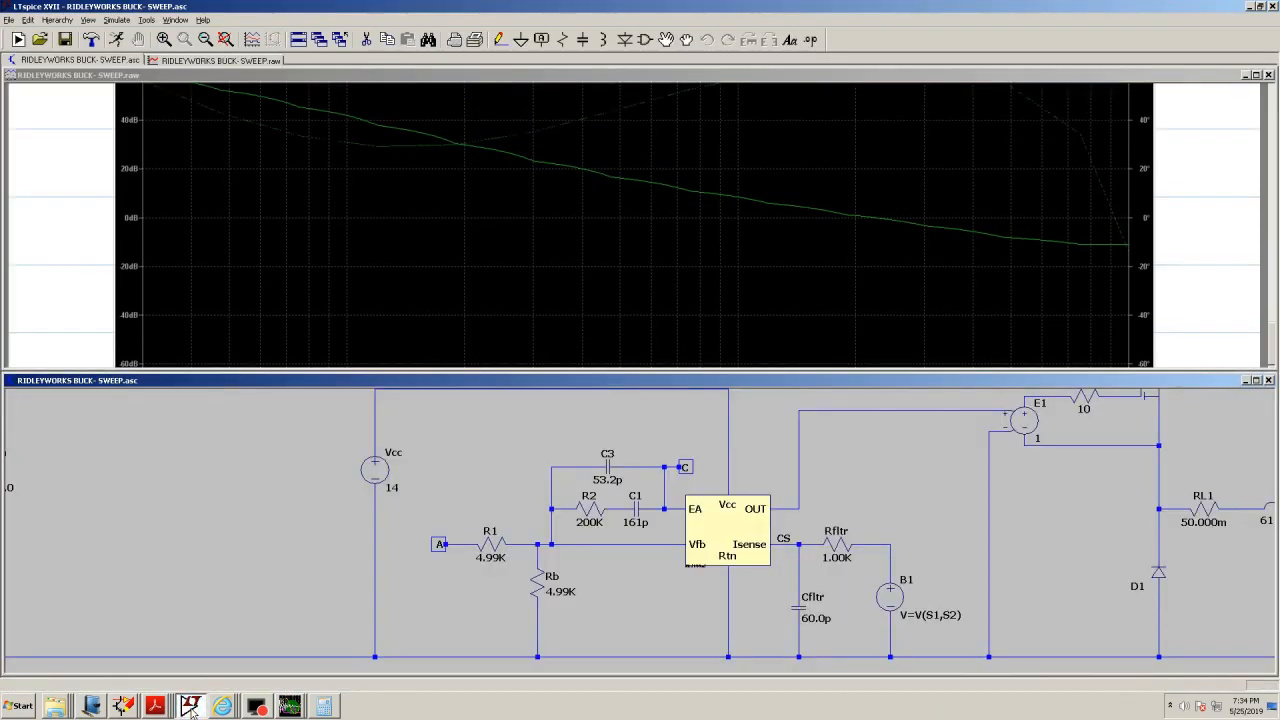
right_click(191, 707)
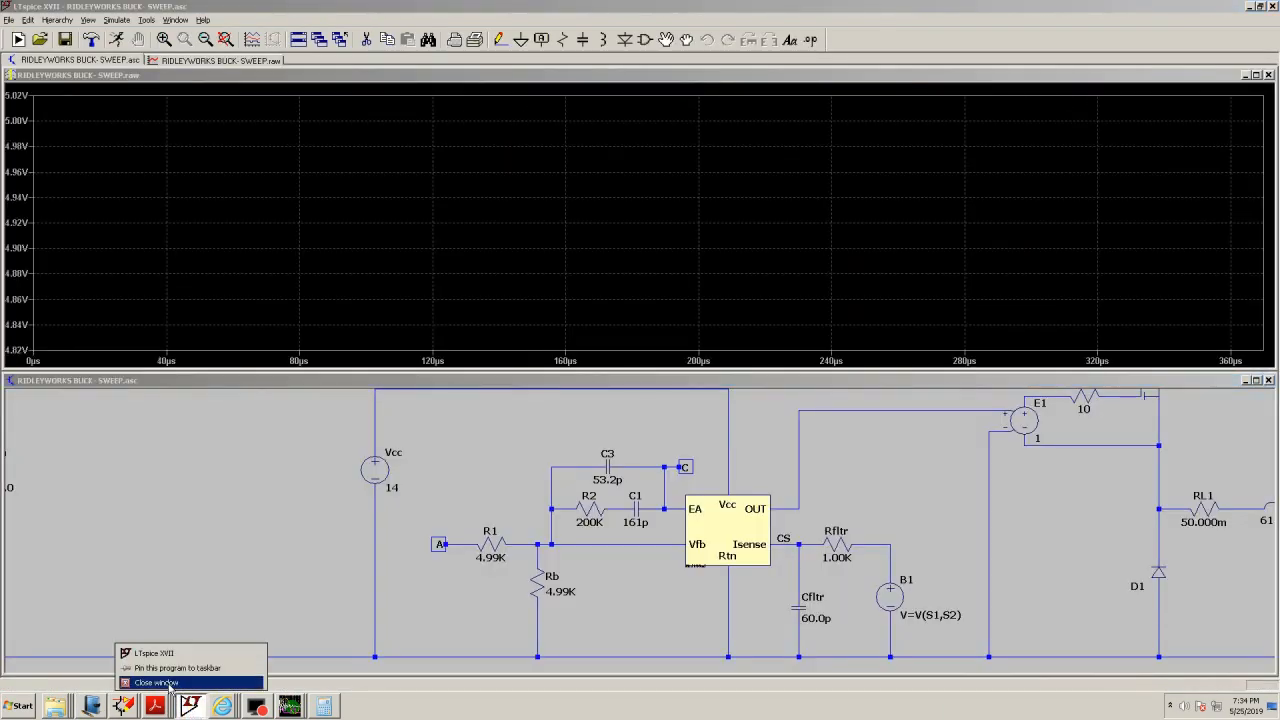
click(165, 683)
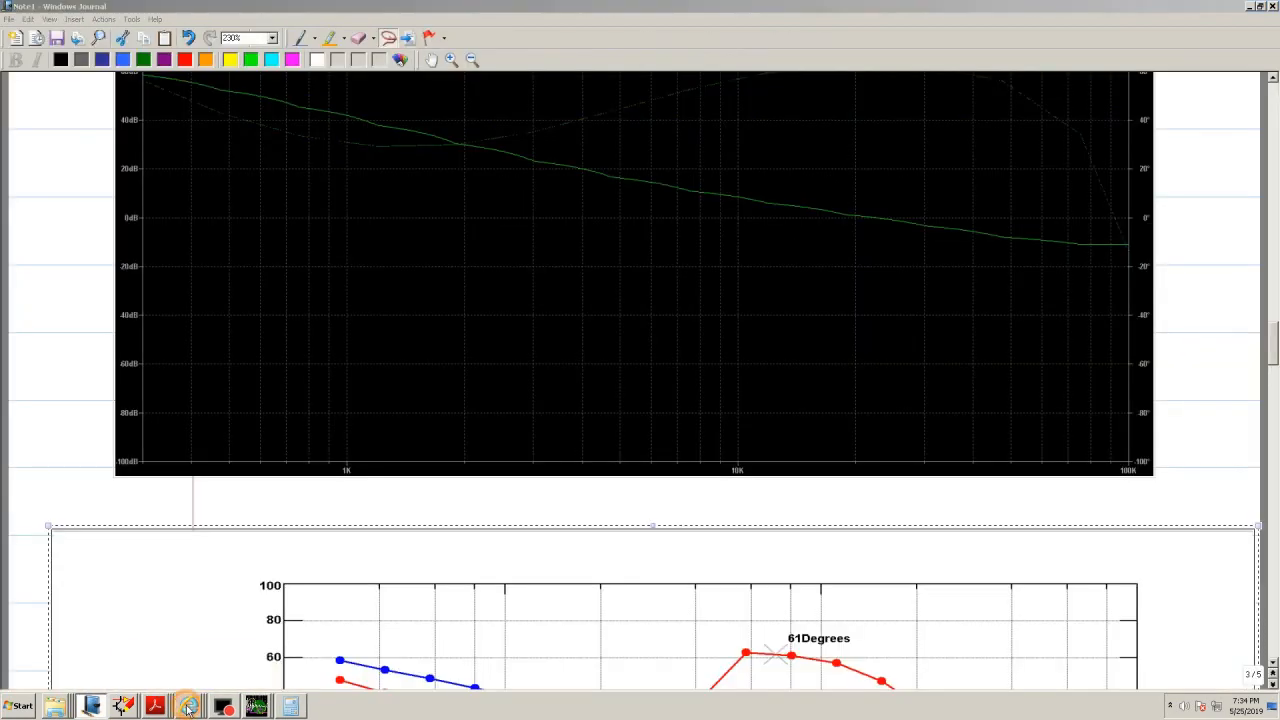
Close Internet Explorer with its open tabs, and try to close the Acrobat Reader windows
right_click(178, 700)
click(170, 675)
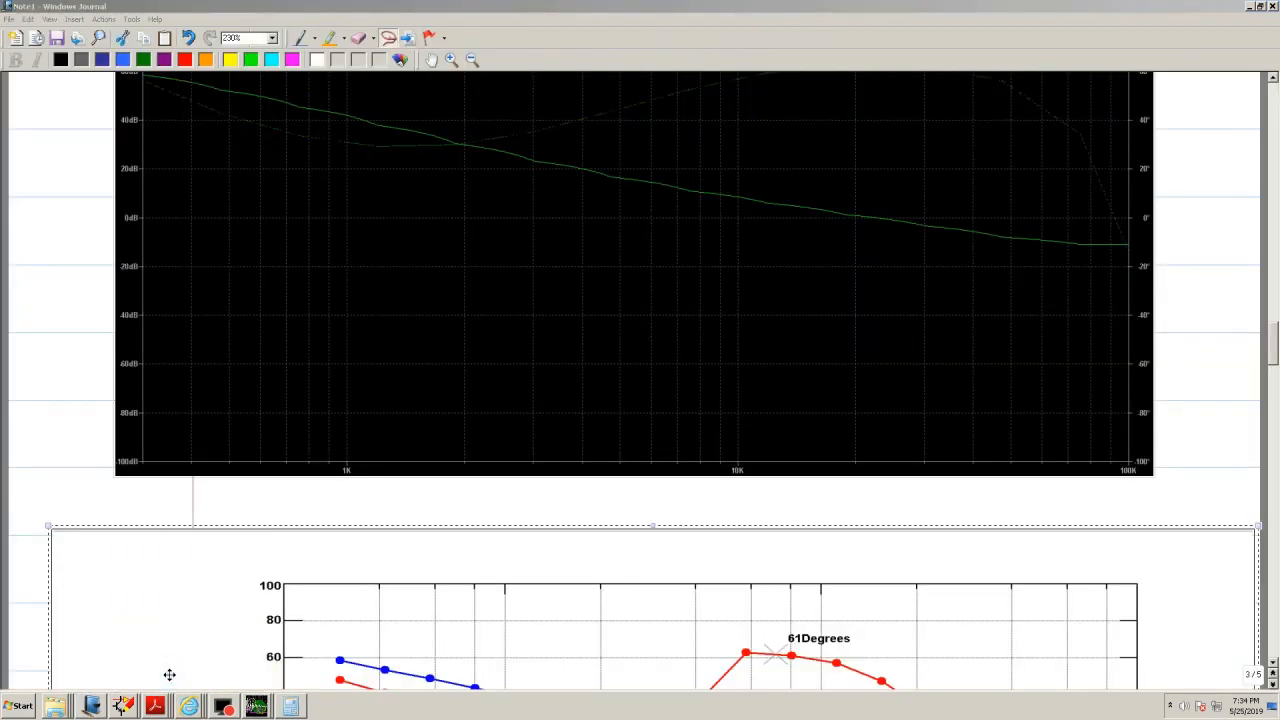
right_click(157, 703)
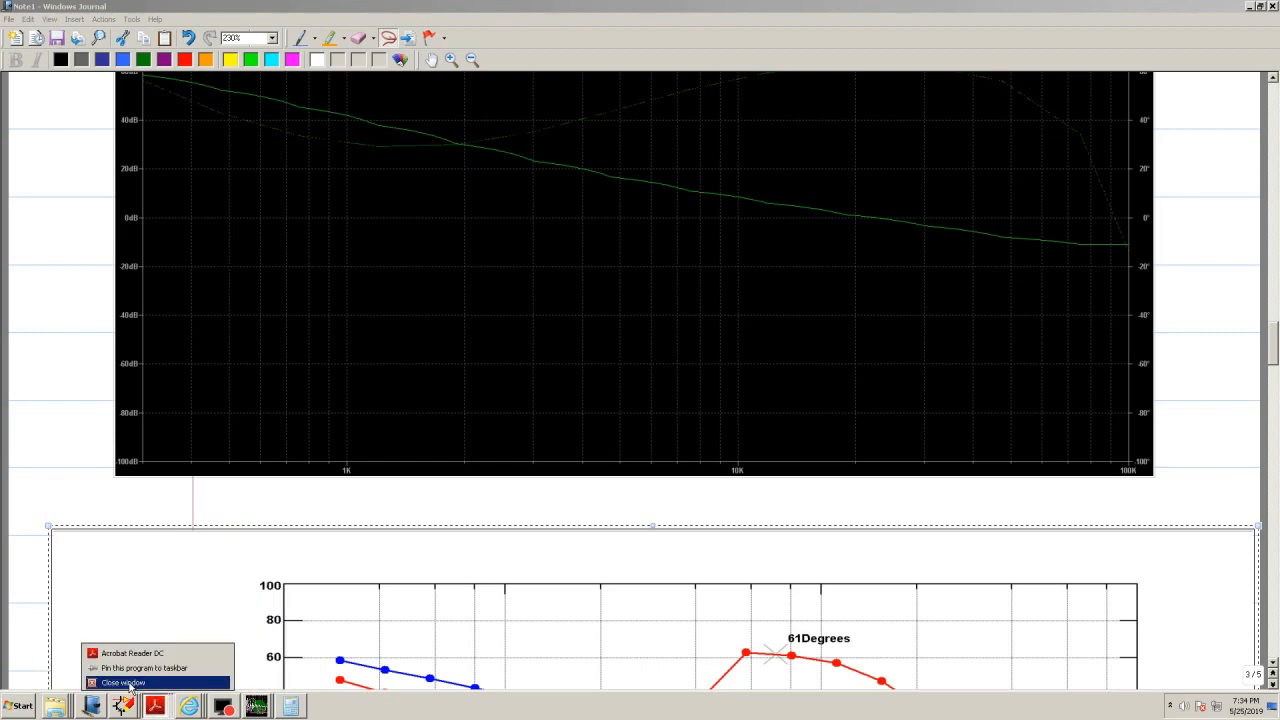
click(128, 680)
right_click(155, 705)
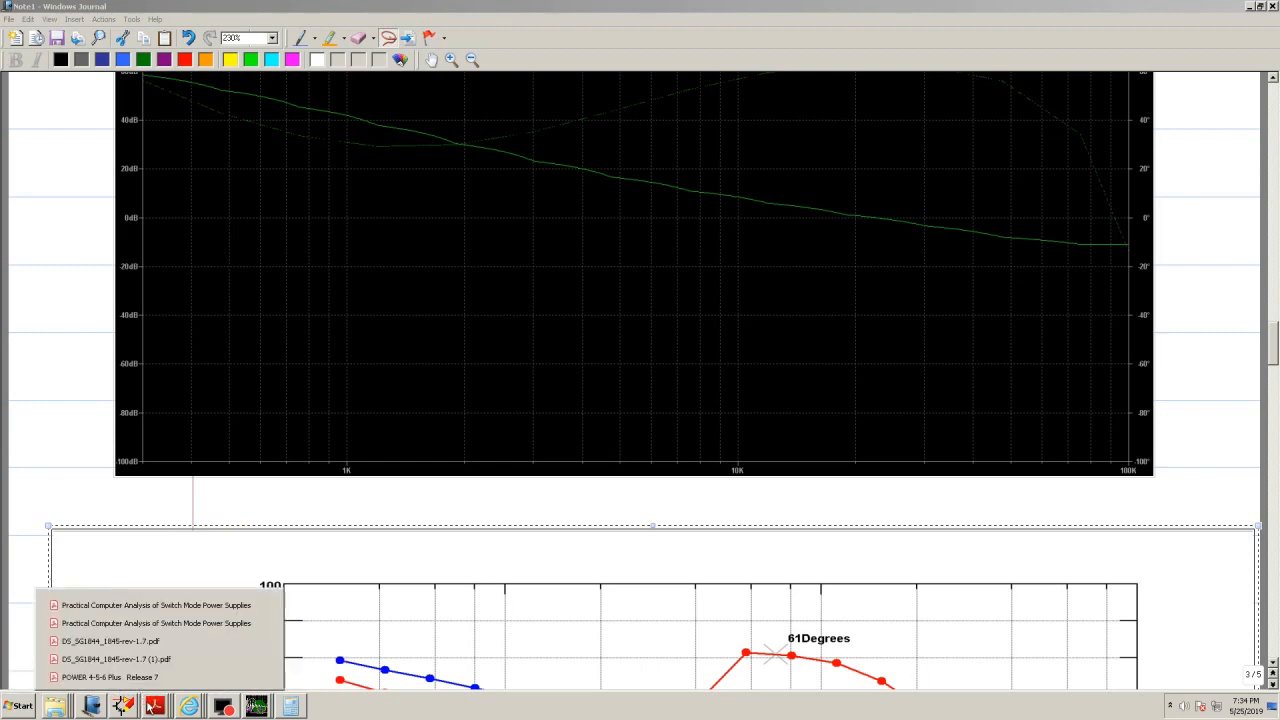
right_click(155, 709)
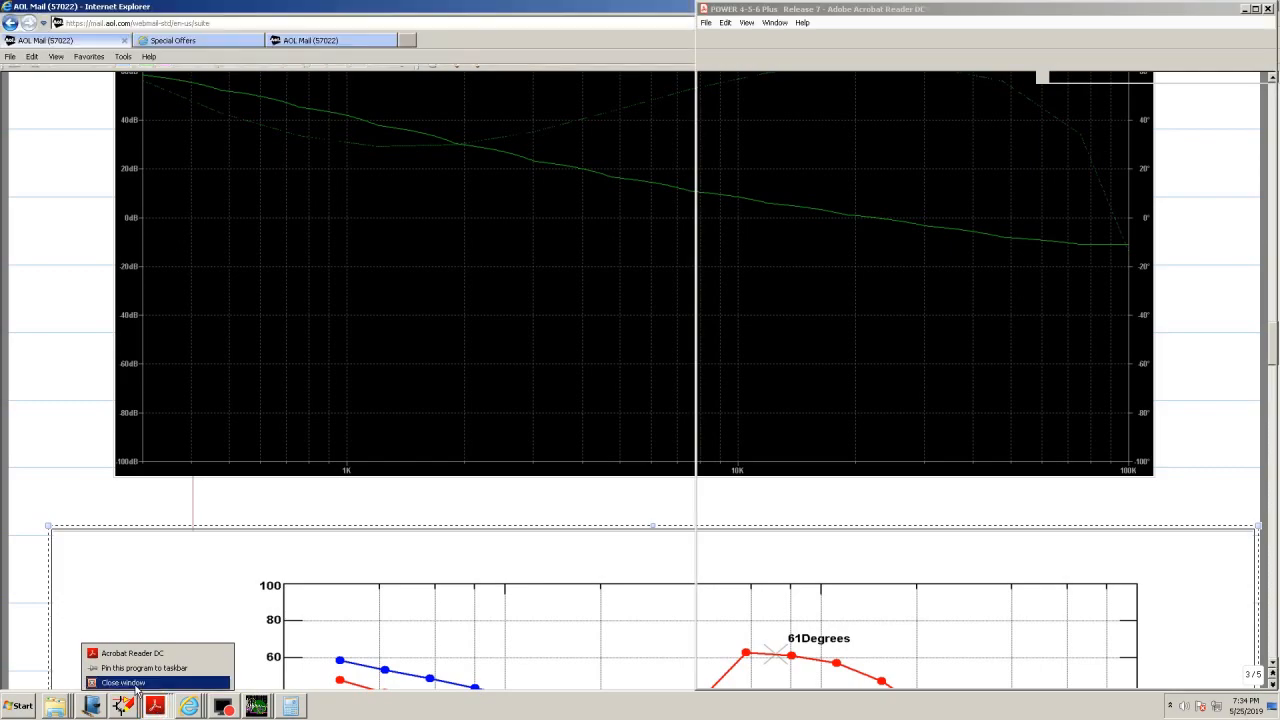
click(134, 687)
click(616, 355)
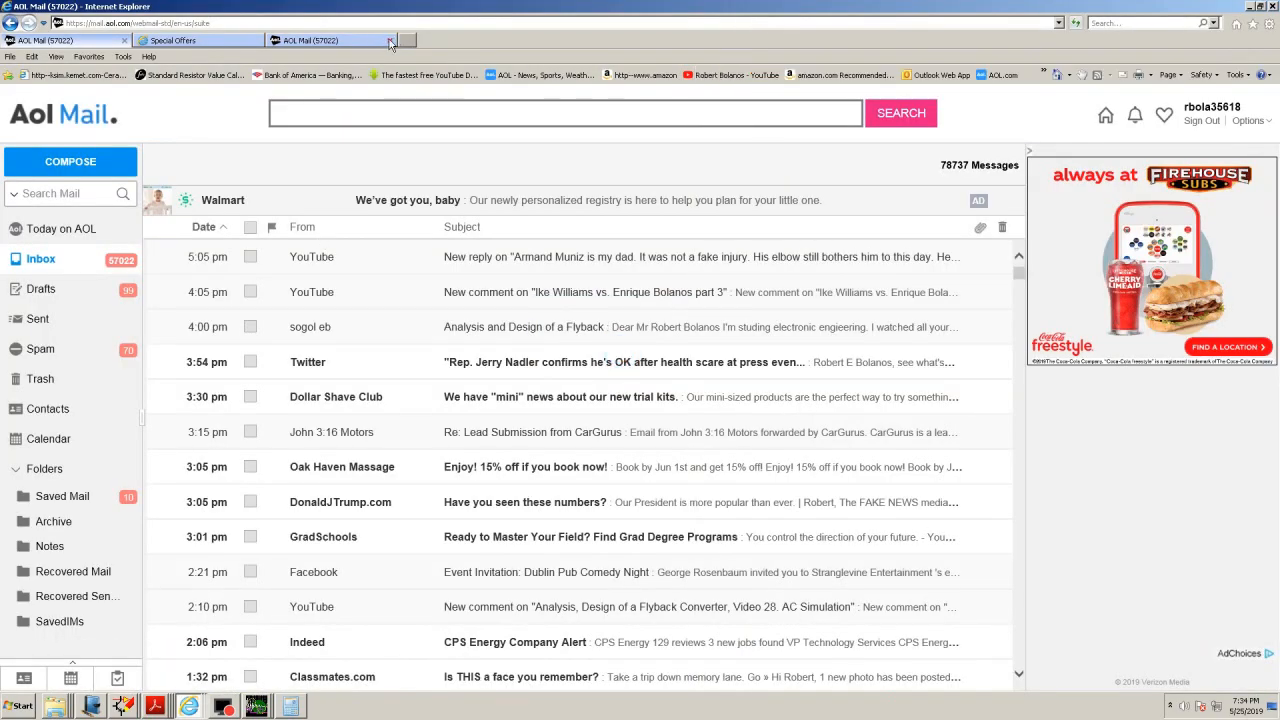
click(259, 42)
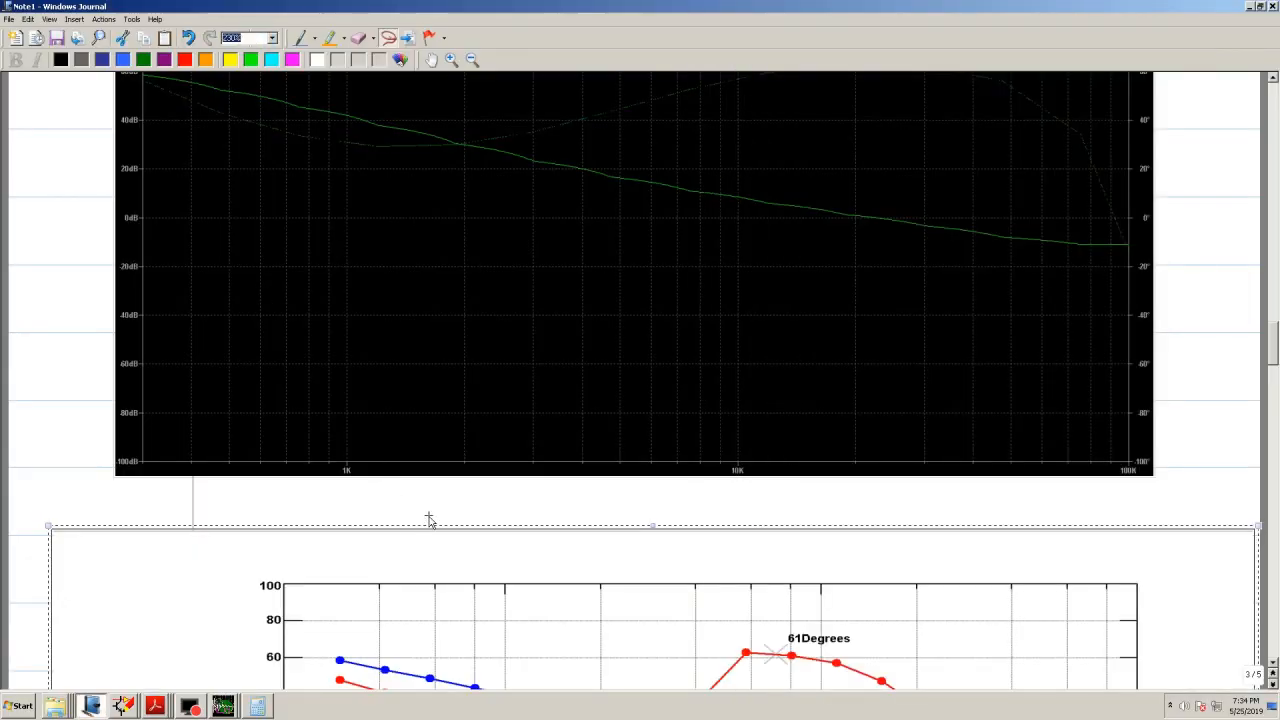
Set the zoom to 150% and stretch the FRA plot vertically to match the height of the loopgain graph's axes
drag(1273, 352, 1273, 345)
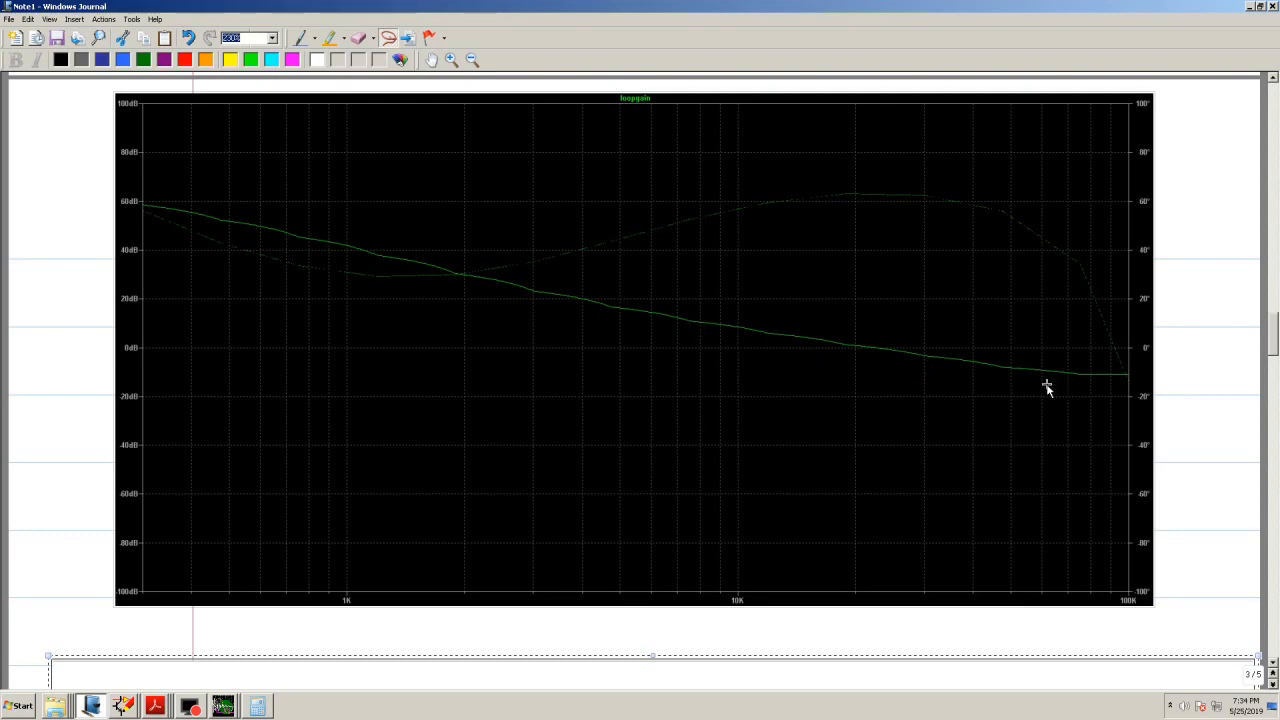
scroll(627, 374, down, 8)
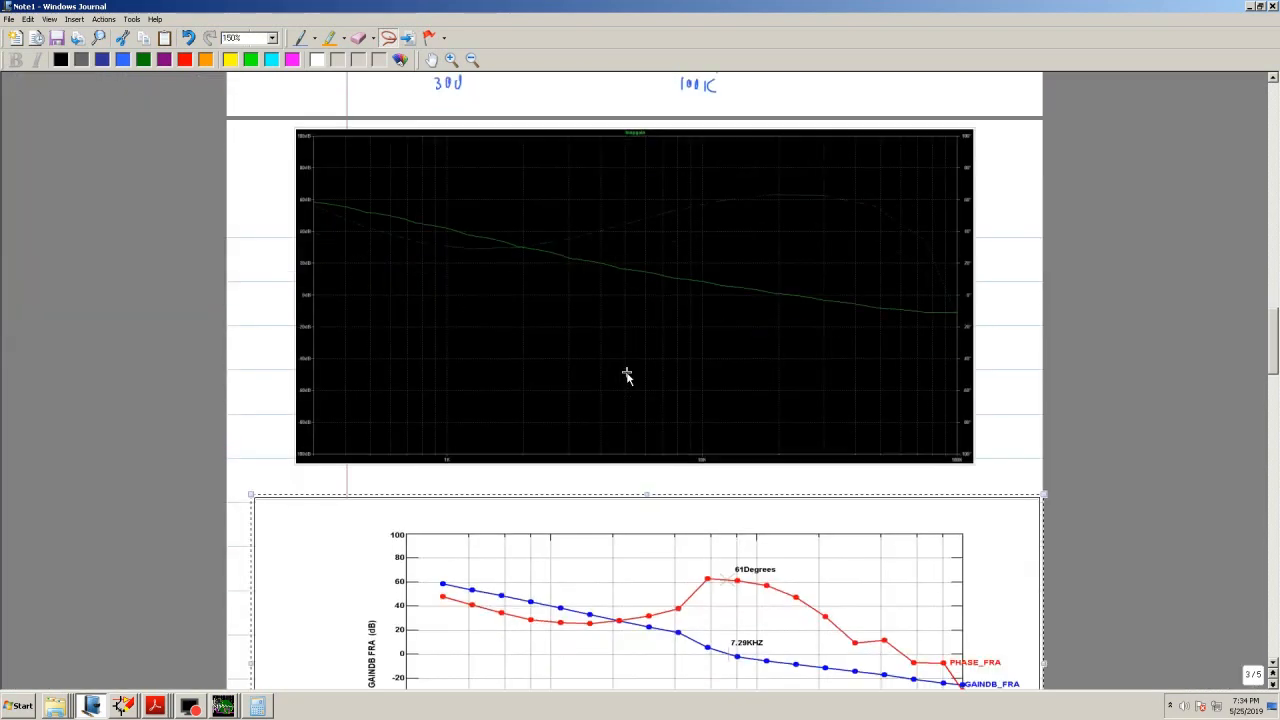
scroll(627, 376, down, 3)
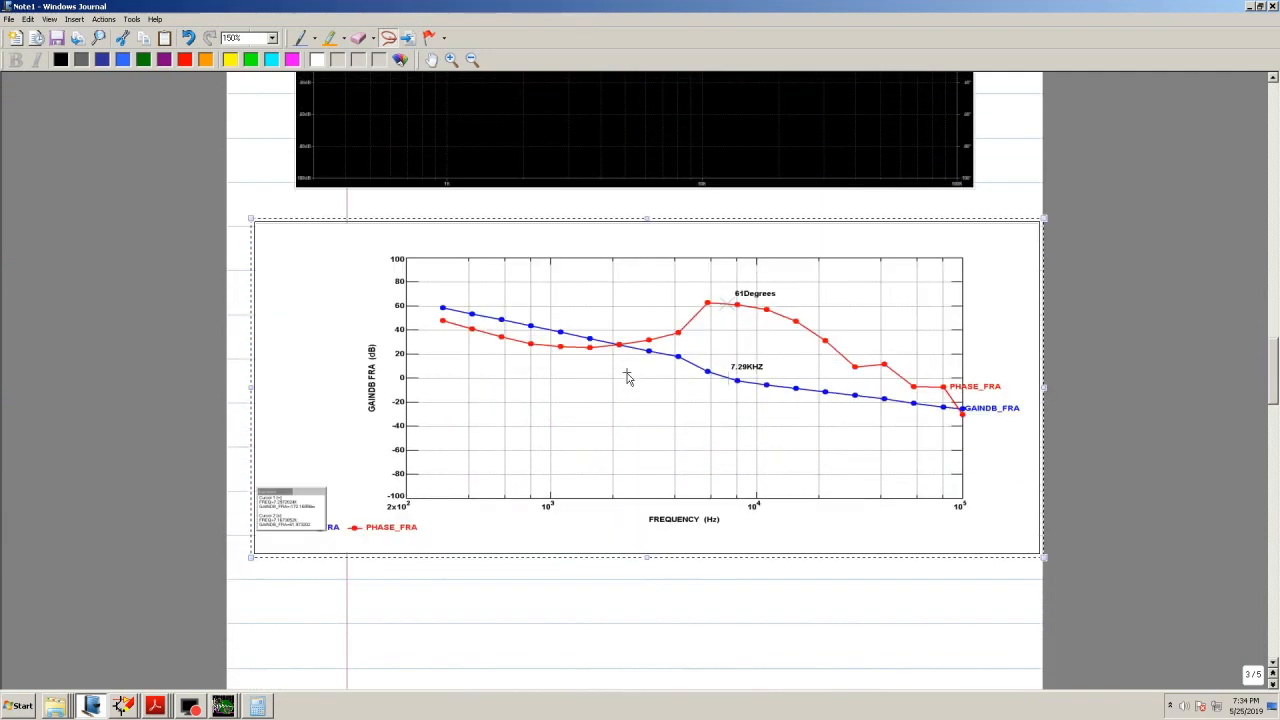
drag(647, 497, 647, 612)
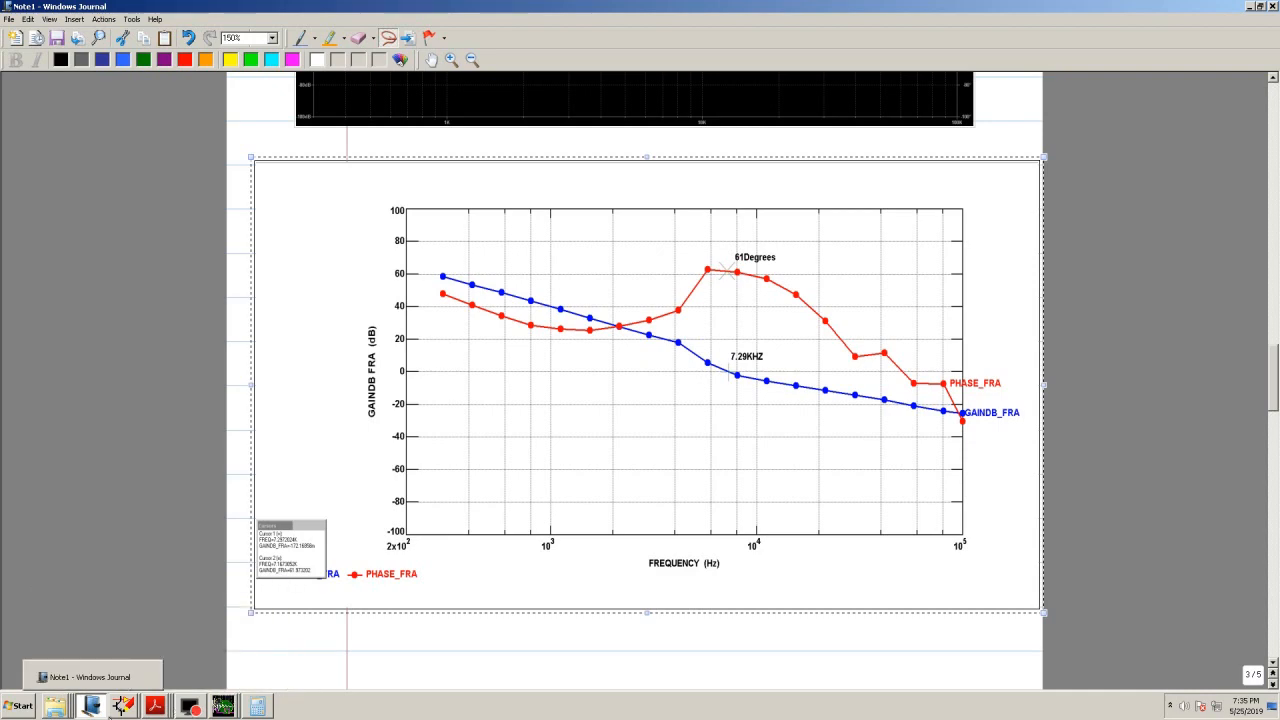
Switch to the Ridley_Buck_AC_SWEEP.sch schematic in TopSpice to view it, and return to Note1 in Windows Journal
mouse_move(119, 708)
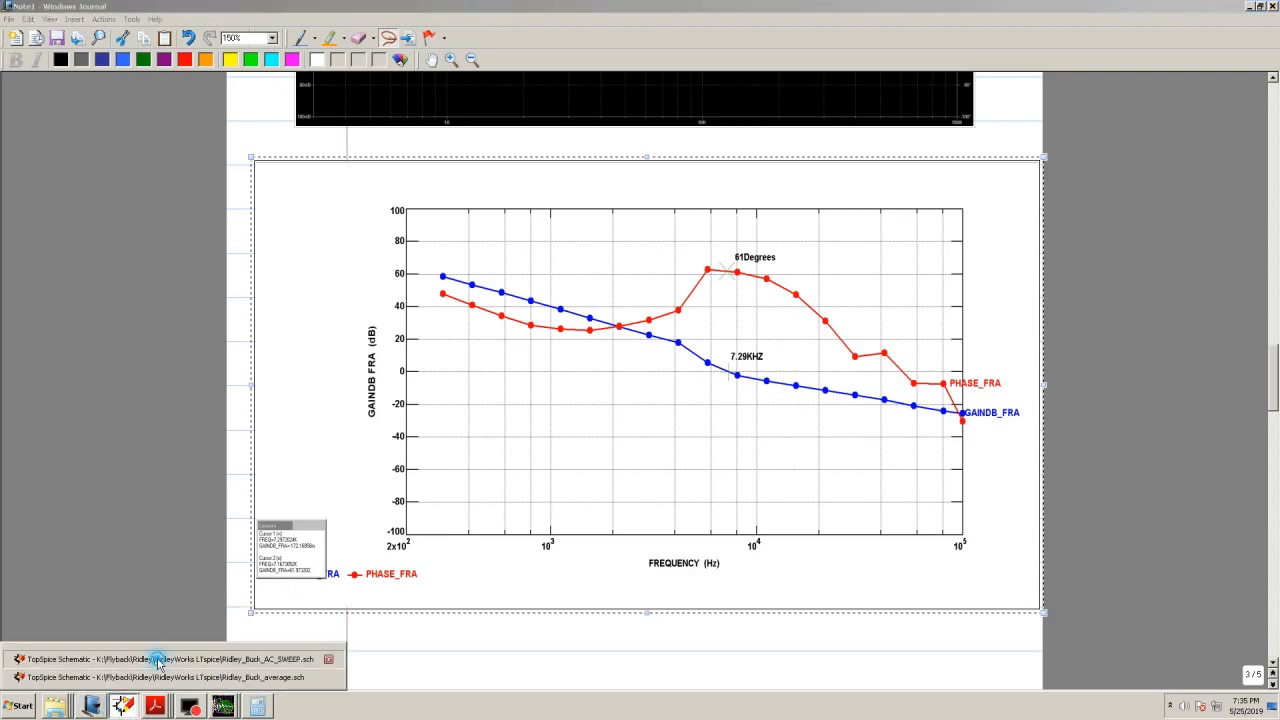
click(158, 662)
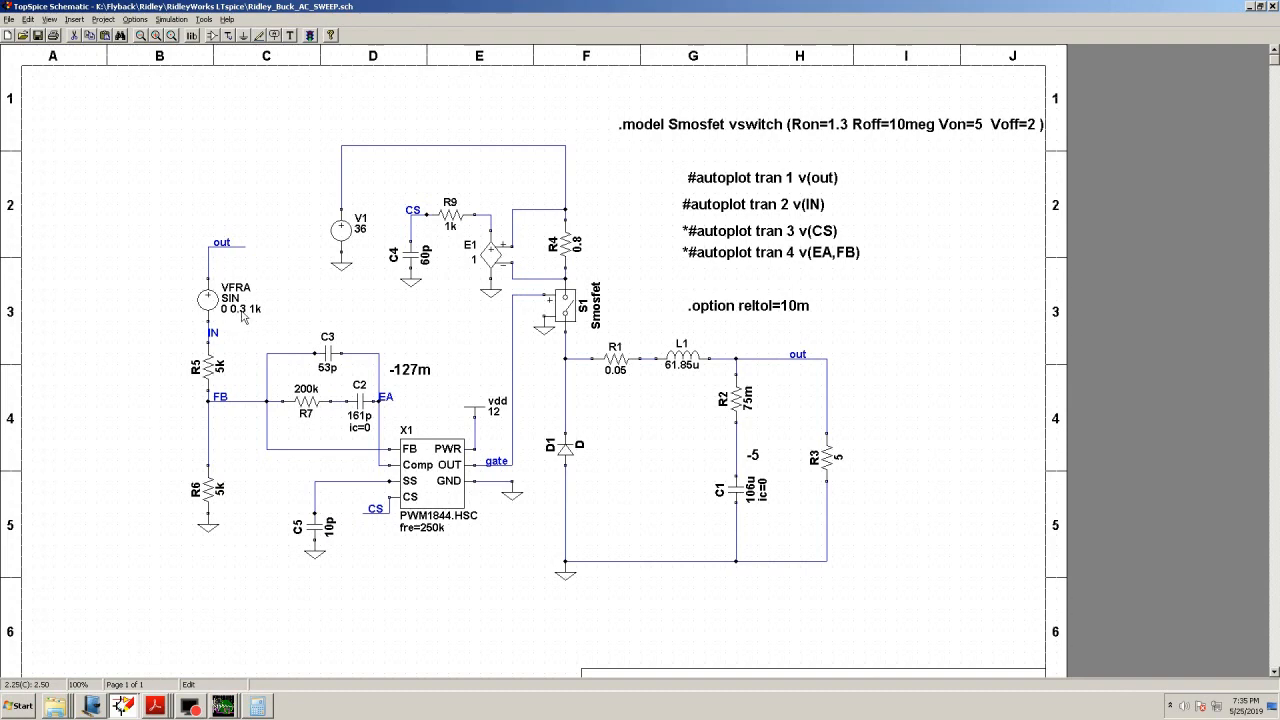
click(195, 707)
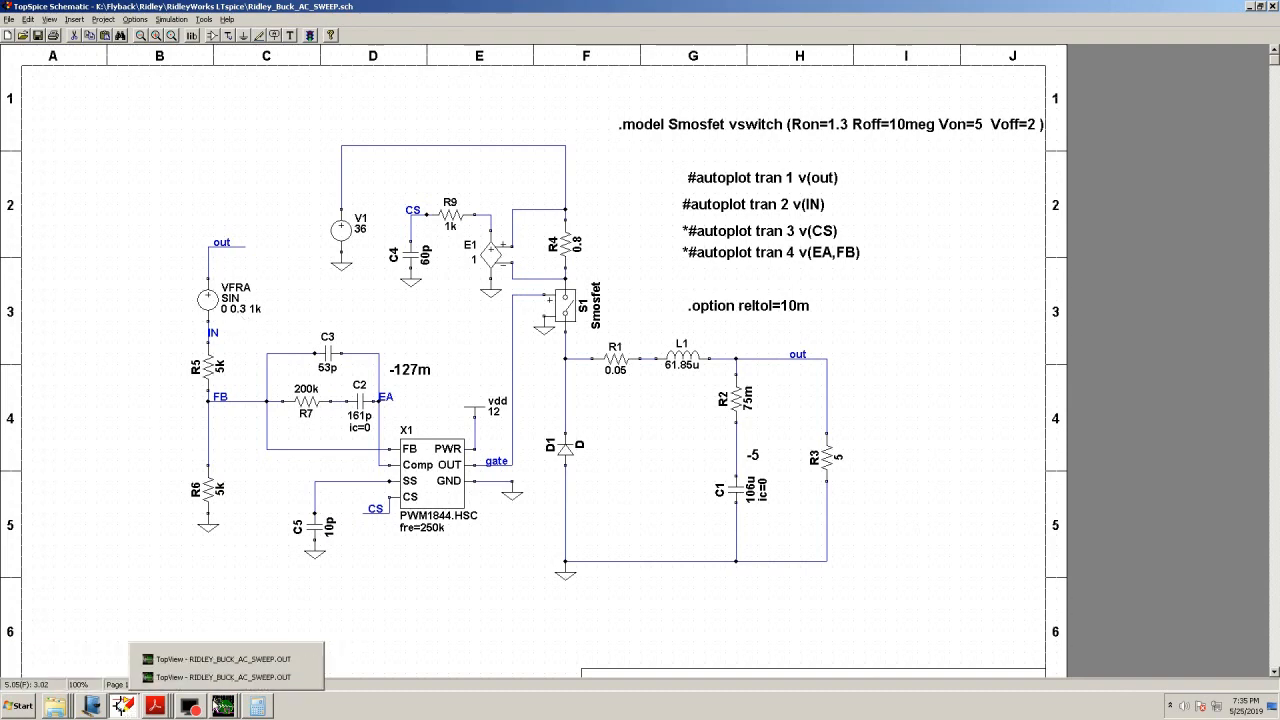
click(91, 707)
click(100, 677)
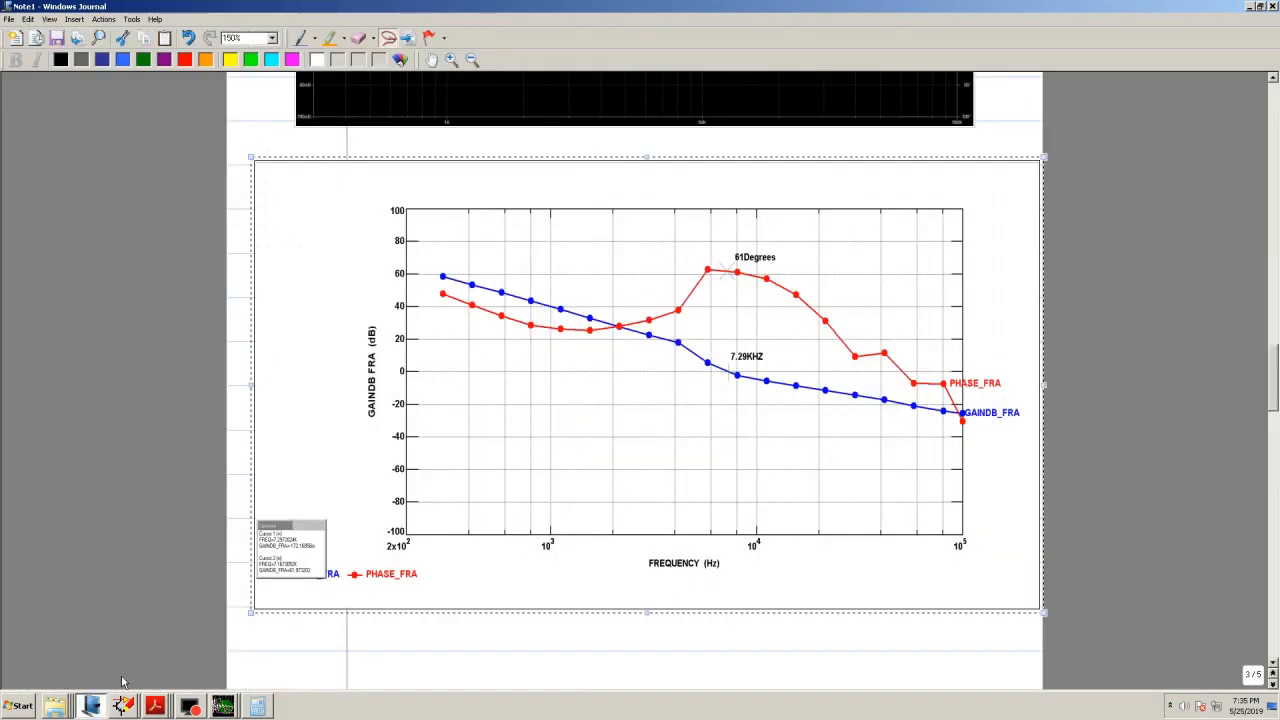
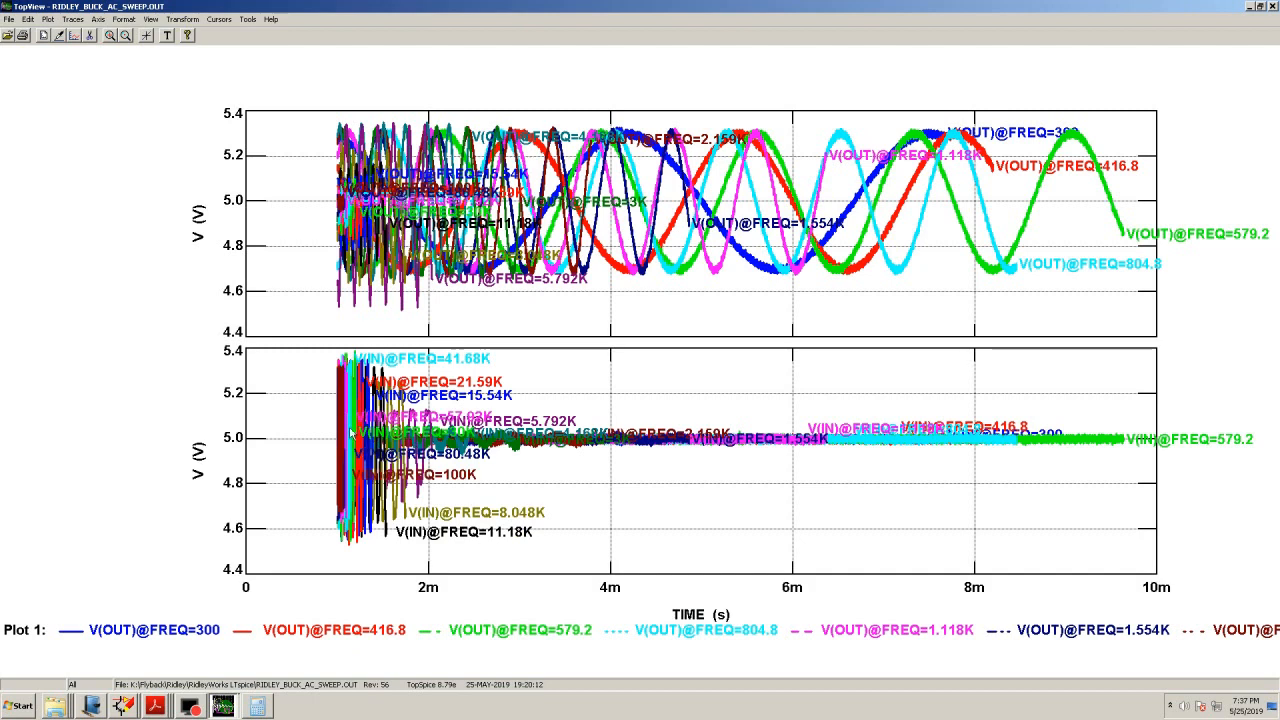
Cut the V(OUT) traces from plot 1 for 416.8 through 15.54K and 30K through 80.48K, keeping 300, 21.59K and 100K
click(73, 19)
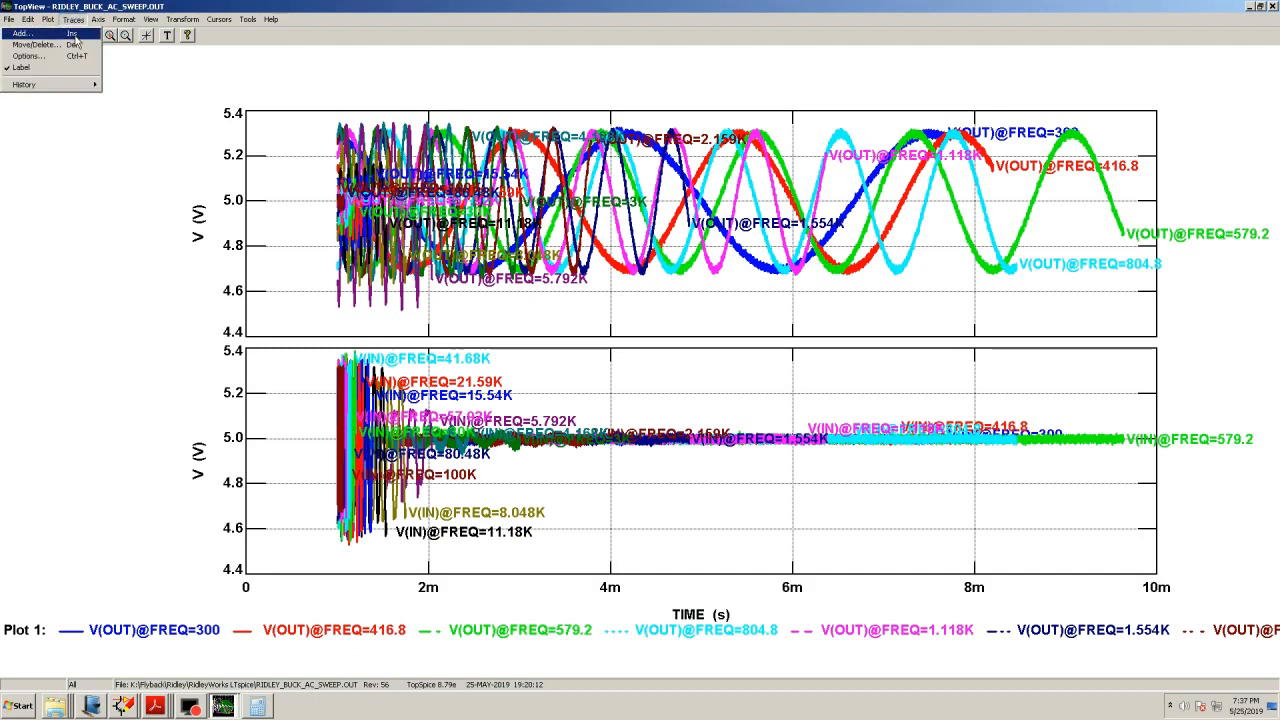
click(76, 45)
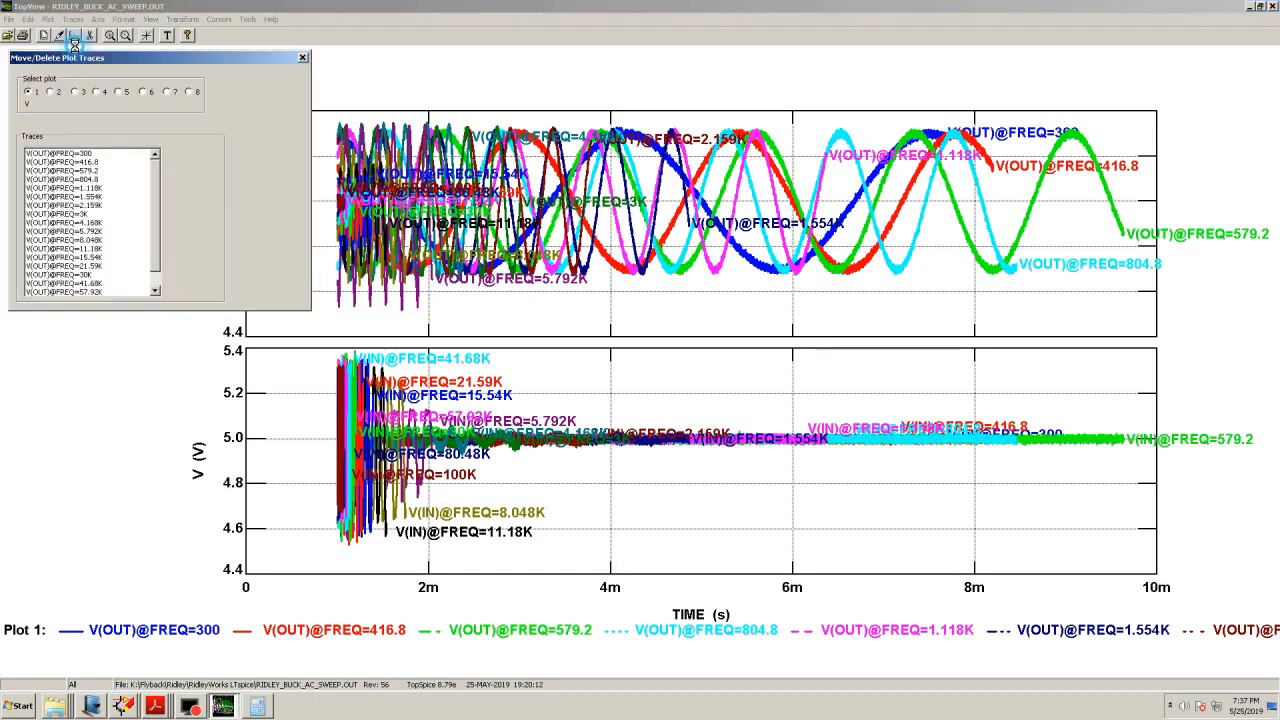
drag(95, 163, 98, 265)
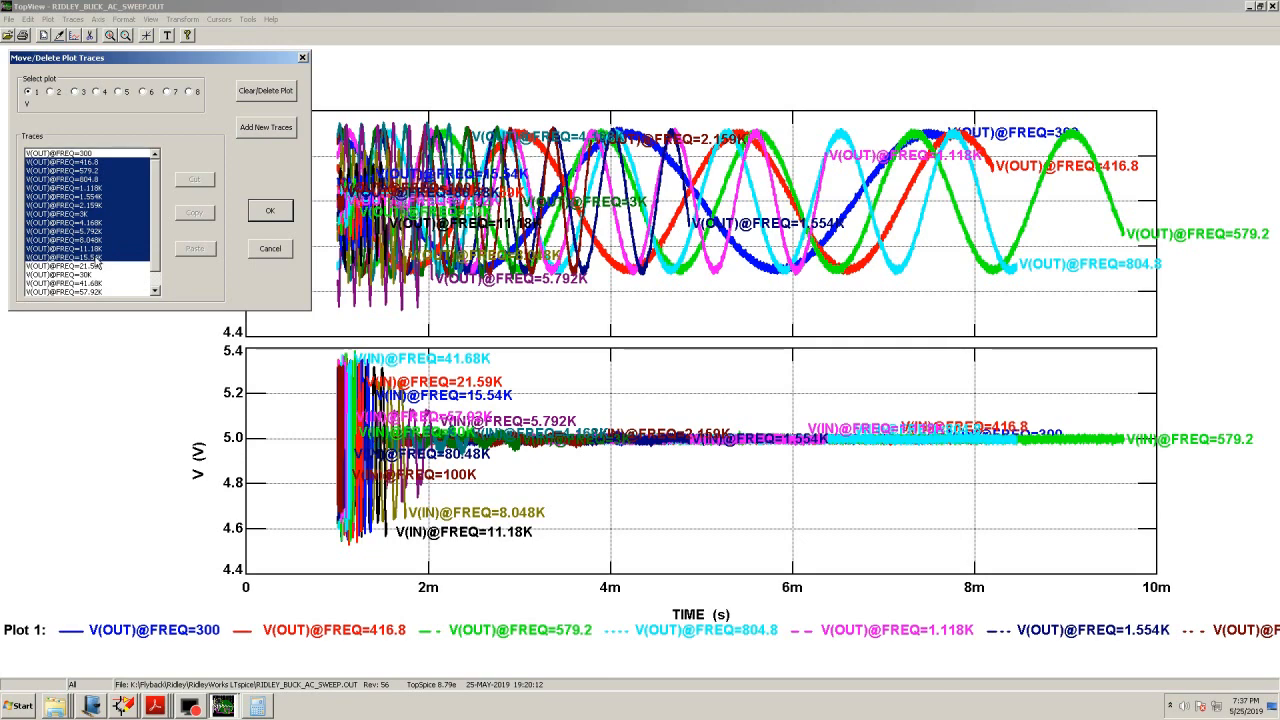
click(183, 184)
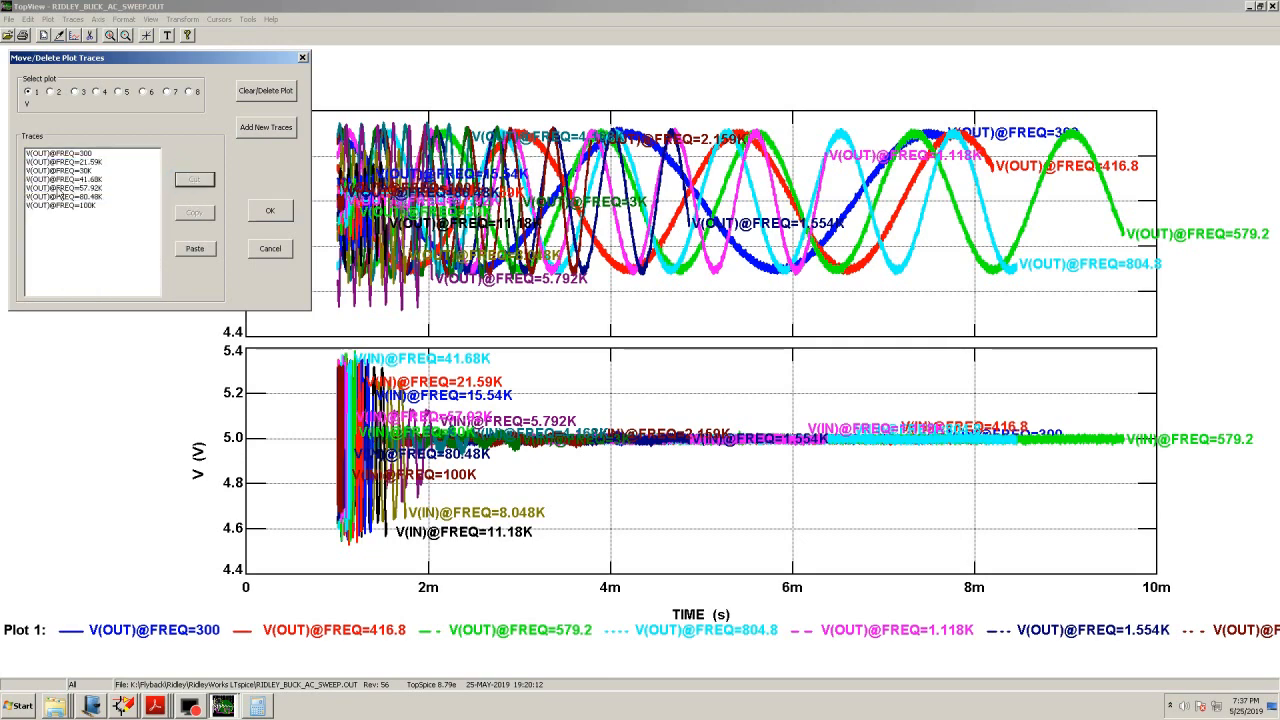
drag(75, 172, 77, 200)
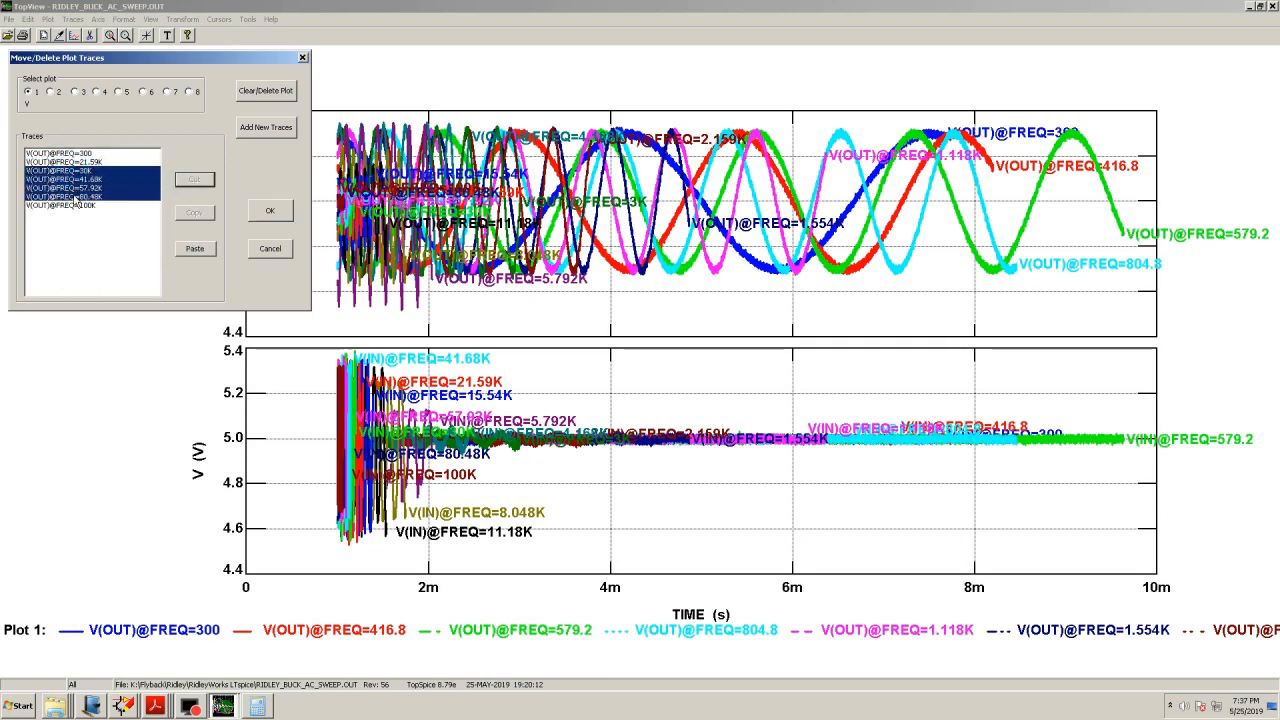
click(194, 183)
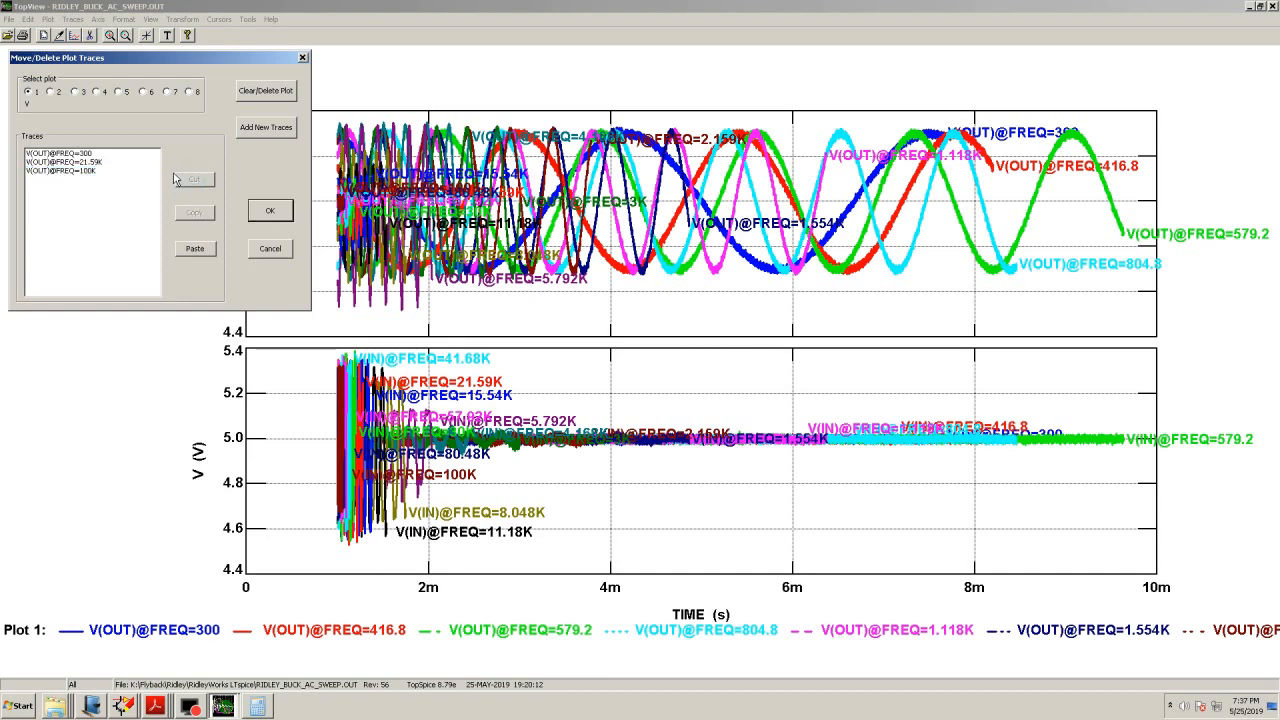
click(50, 92)
drag(78, 162, 95, 258)
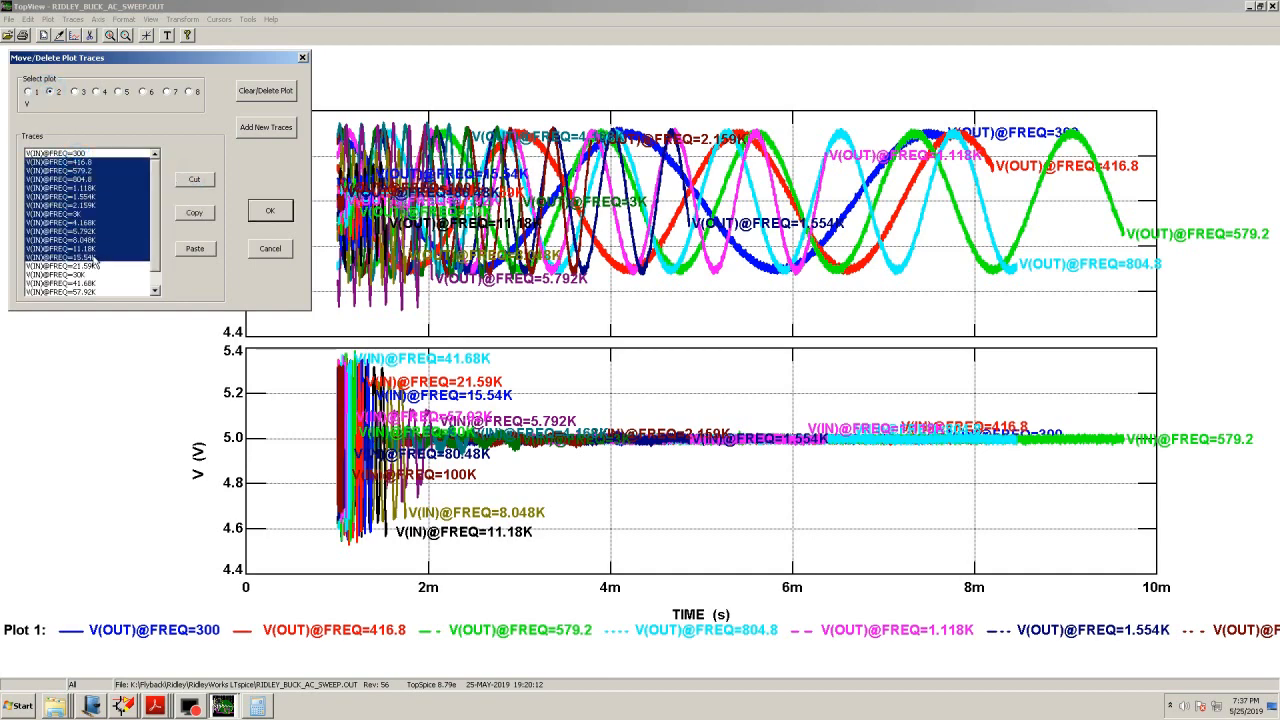
click(184, 183)
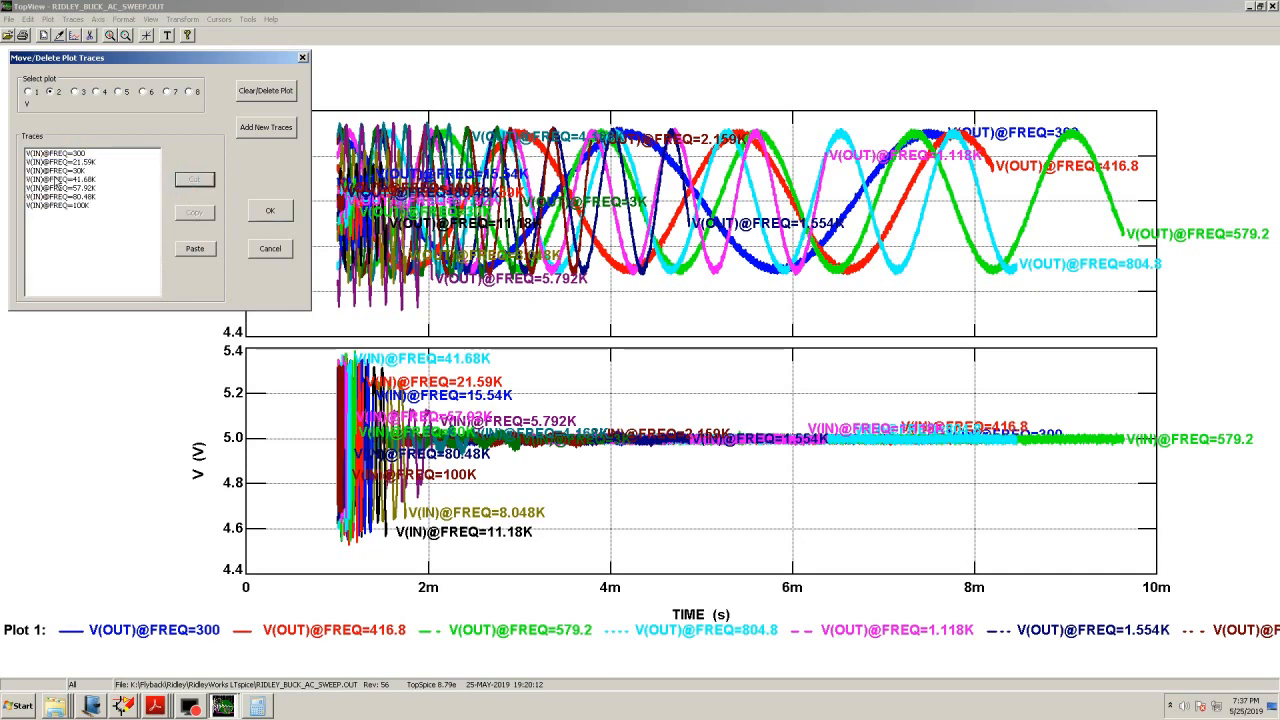
drag(55, 171, 60, 197)
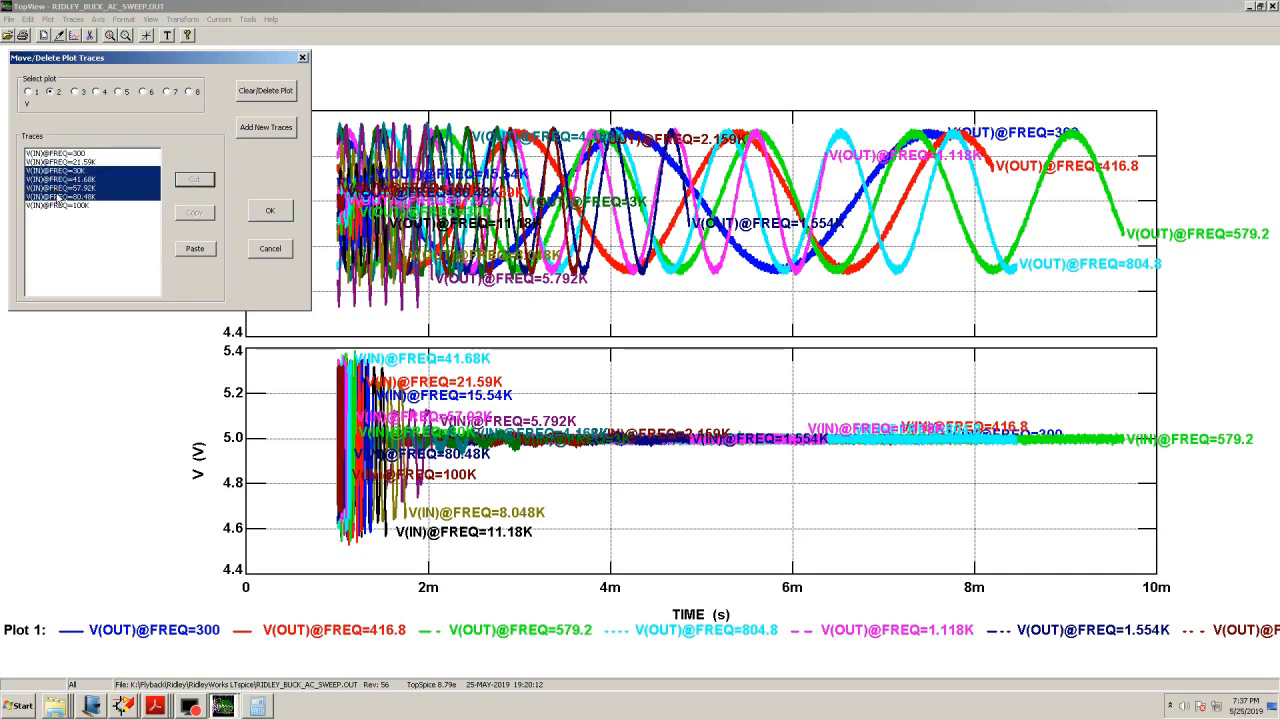
click(188, 180)
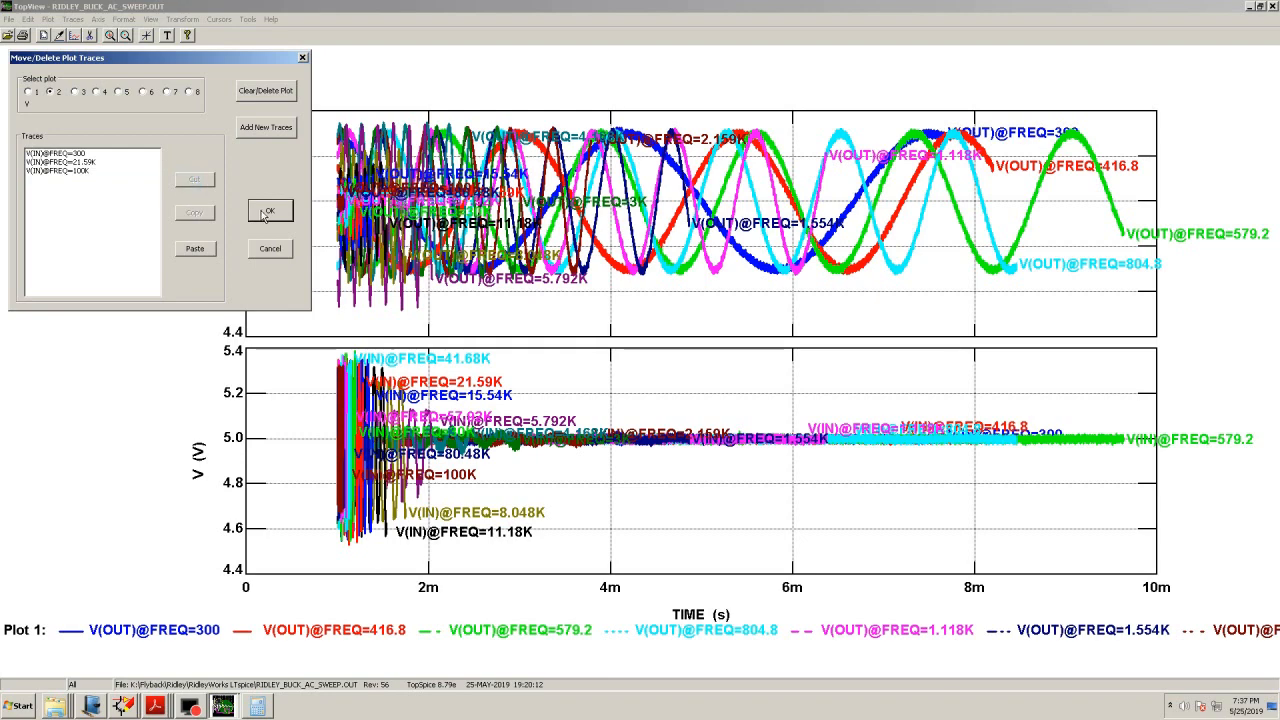
click(268, 212)
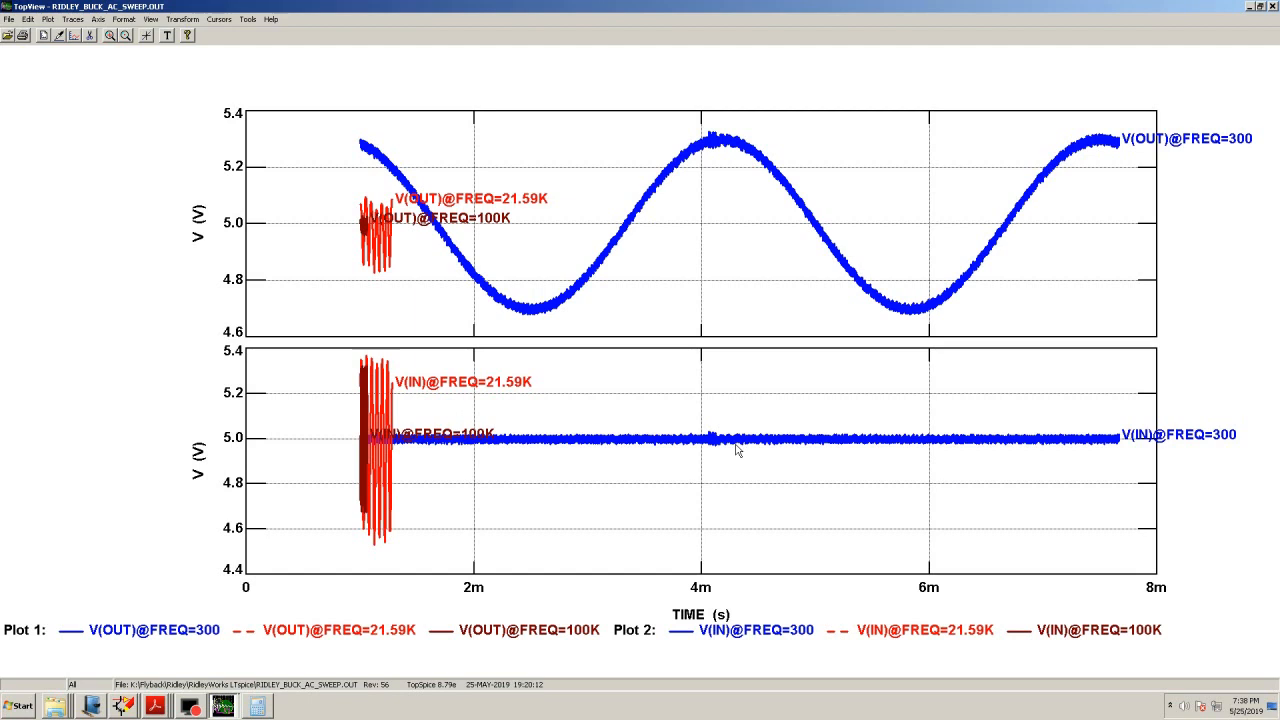
drag(264, 425, 1147, 461)
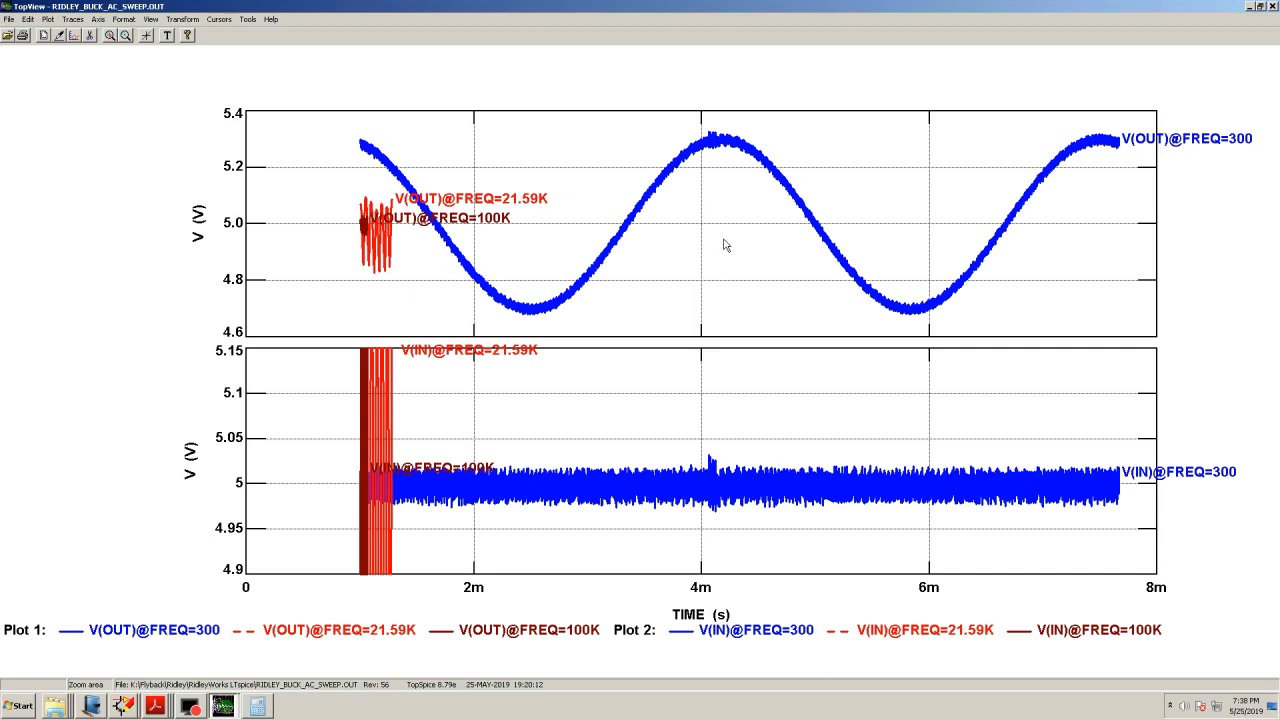
Cut the FREQ=300 traces from plots 1 and 2, and zoom in on the 21.59K and 100K waveforms between about 1 and 1.3 ms
click(73, 19)
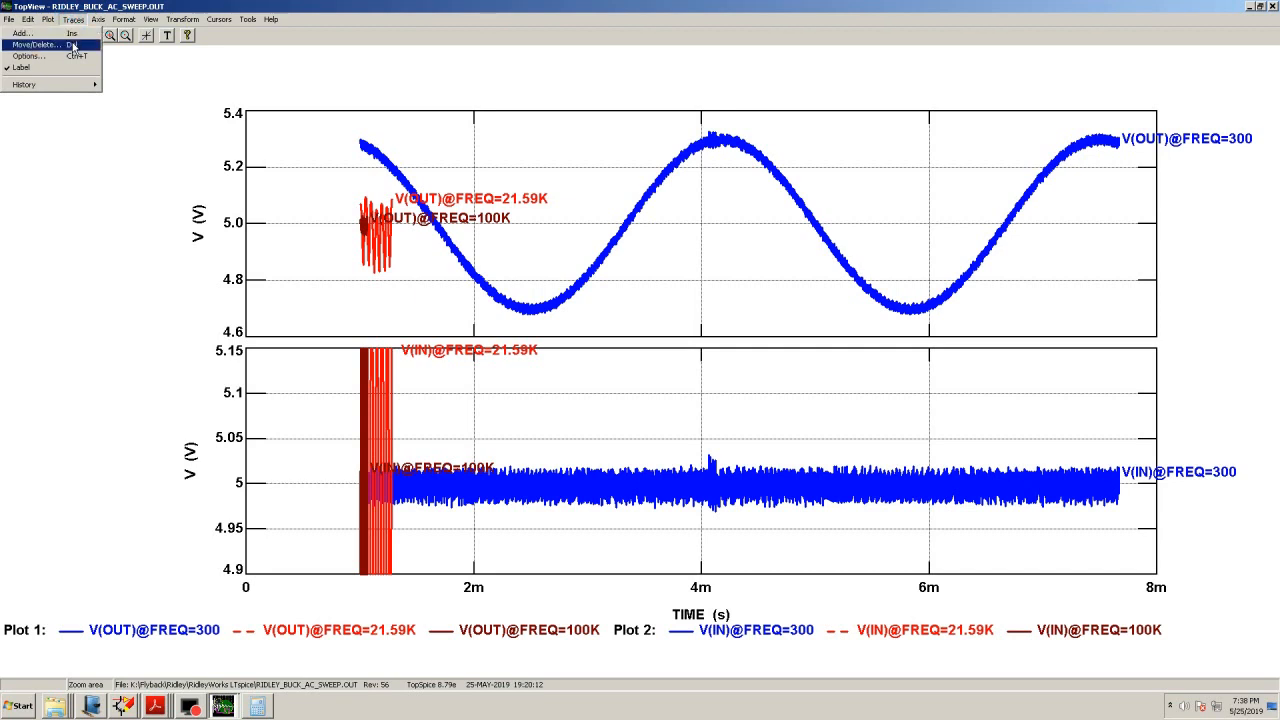
click(73, 46)
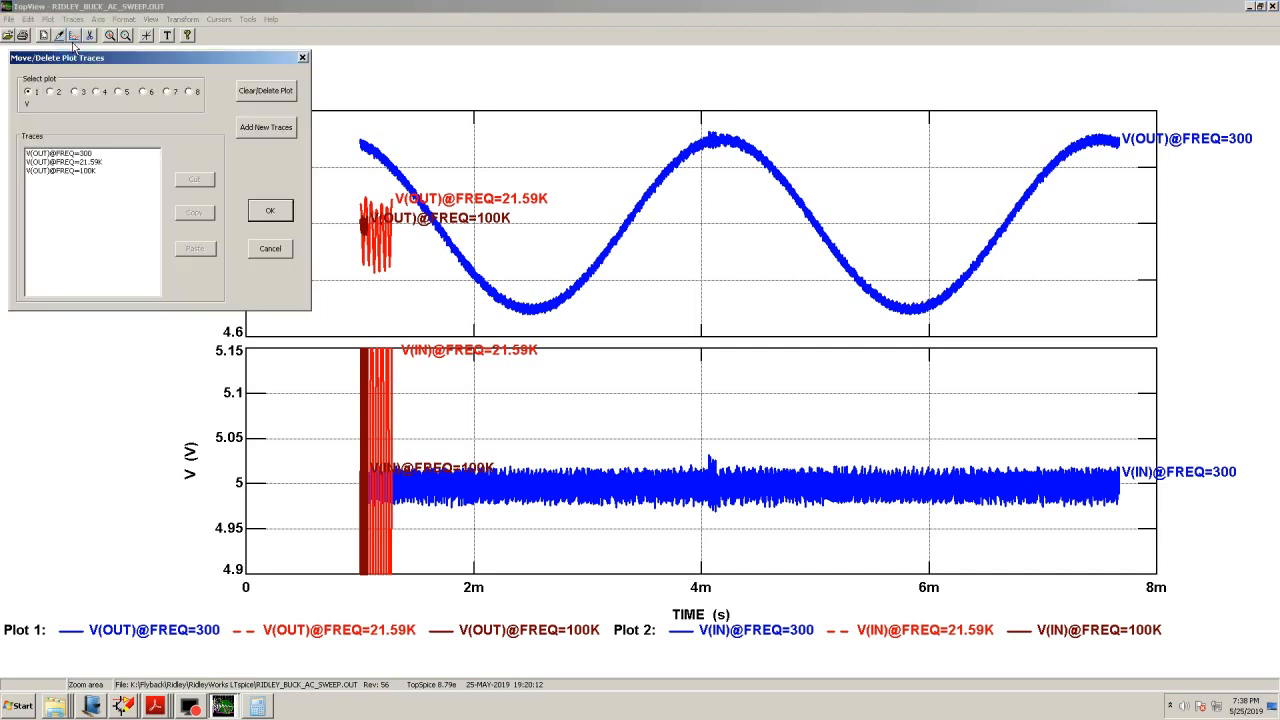
click(74, 153)
click(184, 181)
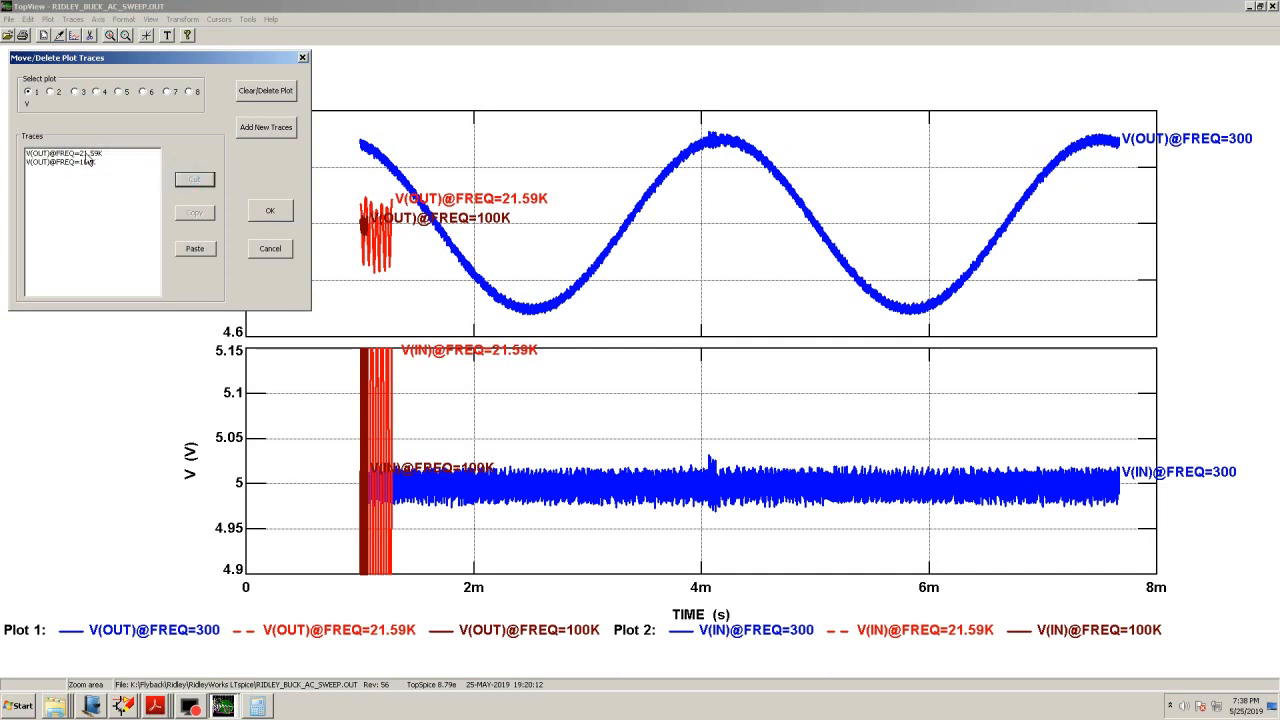
click(52, 92)
click(80, 153)
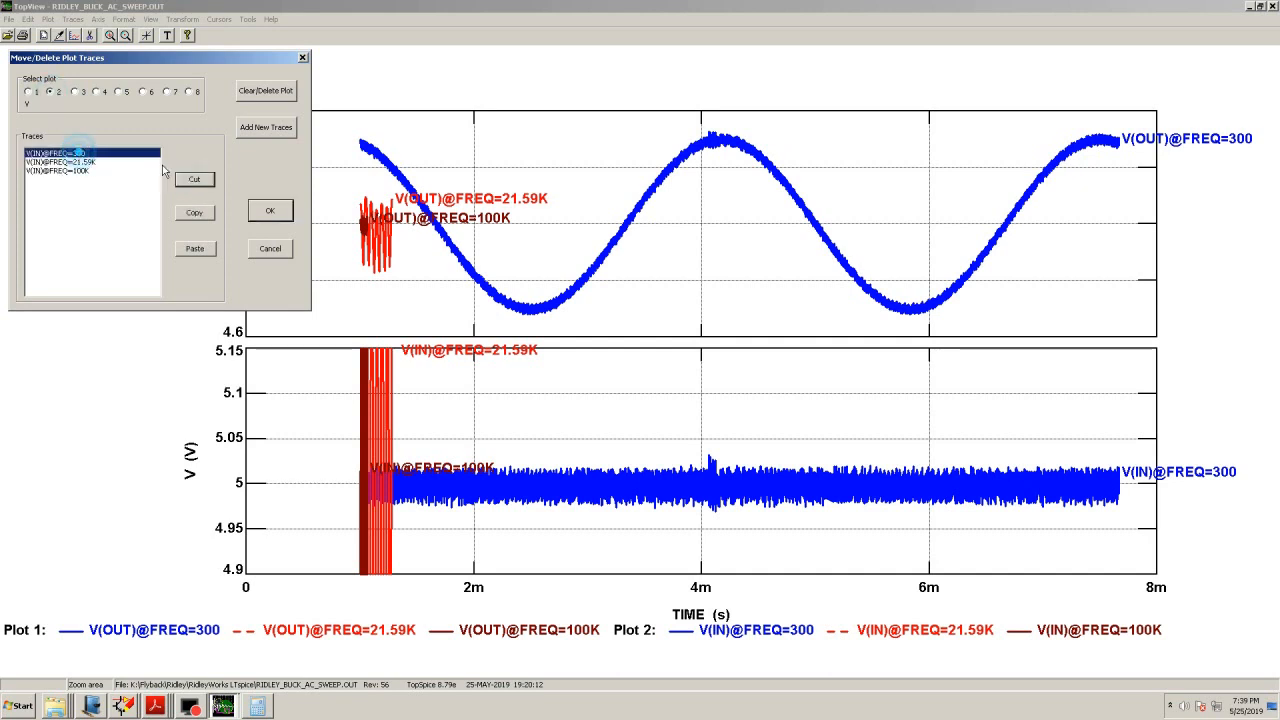
click(198, 179)
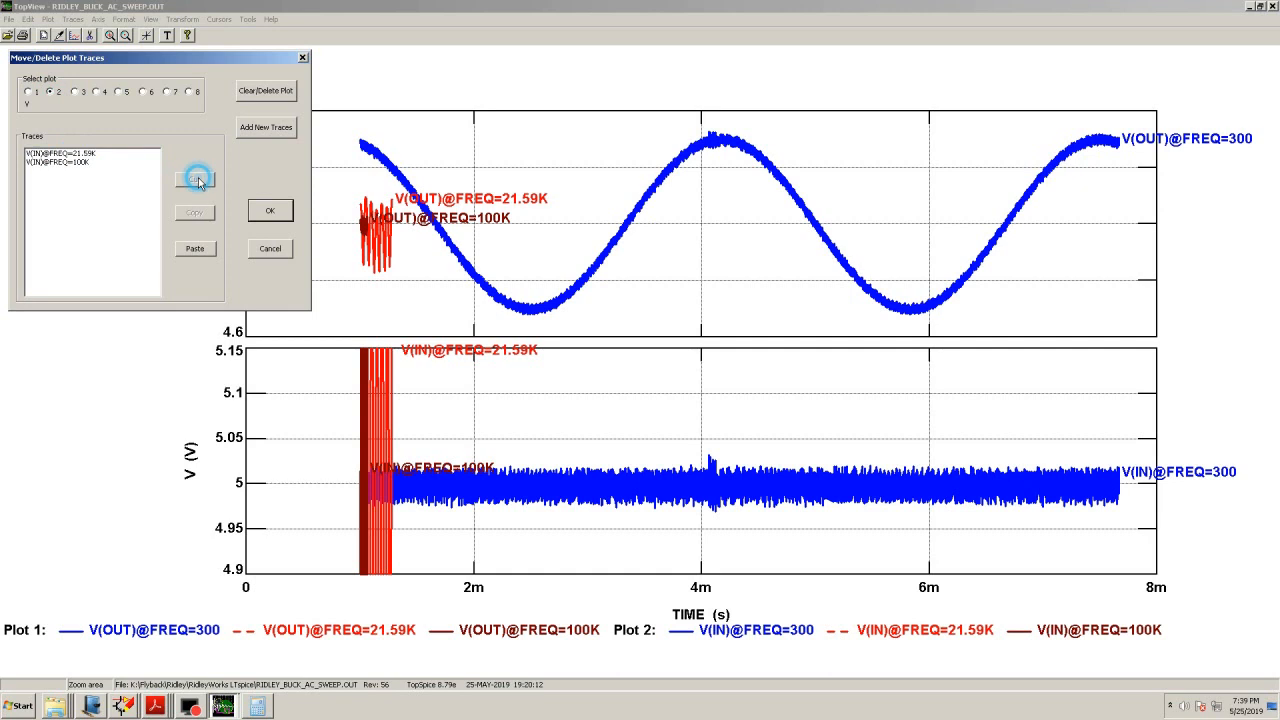
click(270, 212)
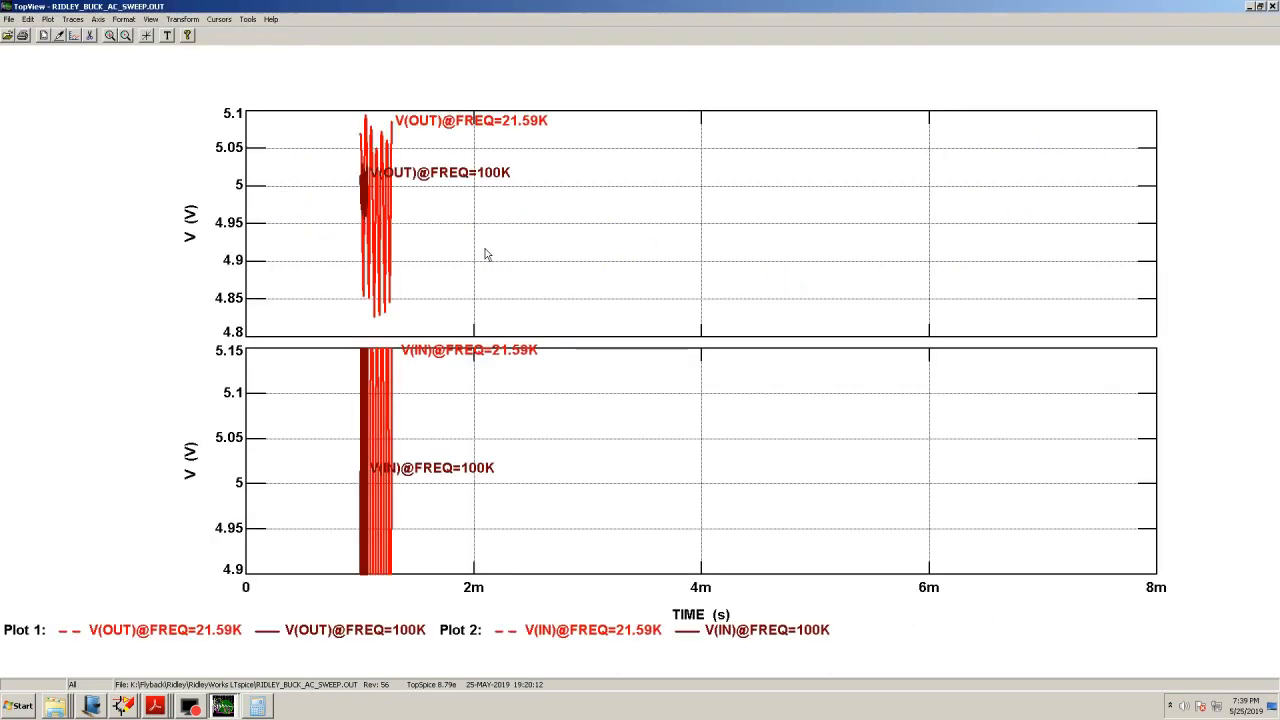
drag(343, 112, 406, 313)
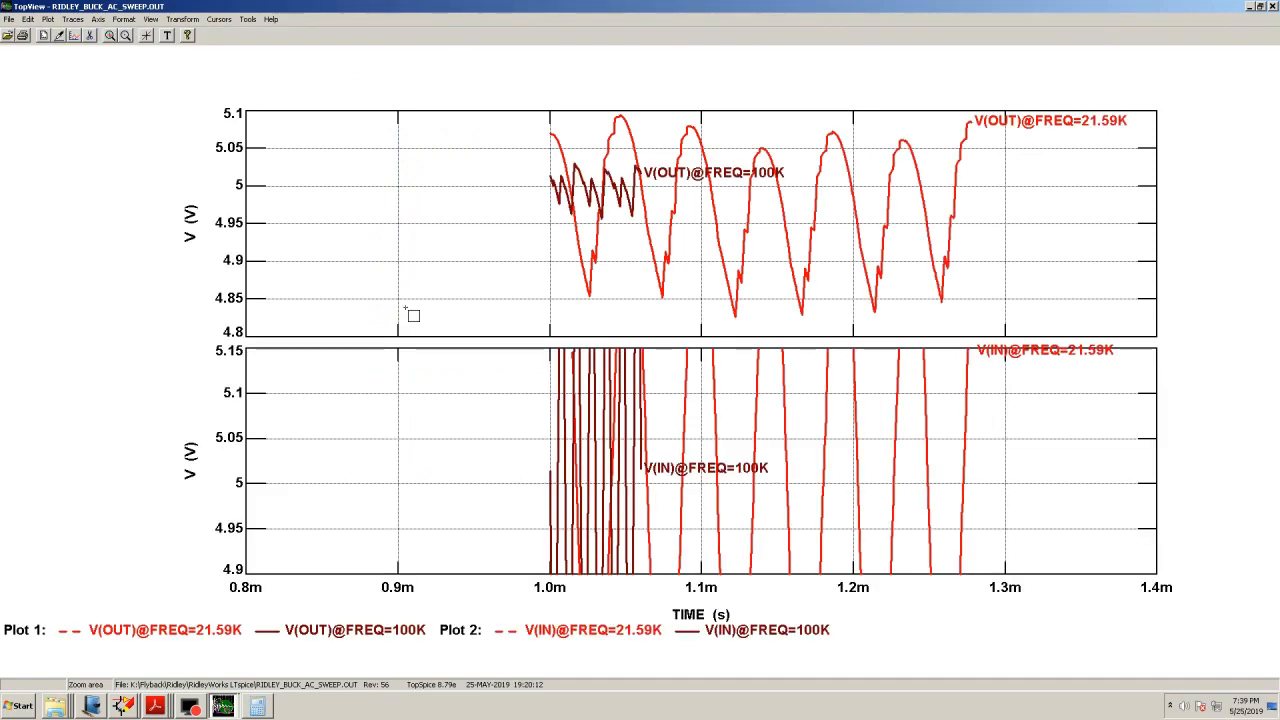
double_click(405, 307)
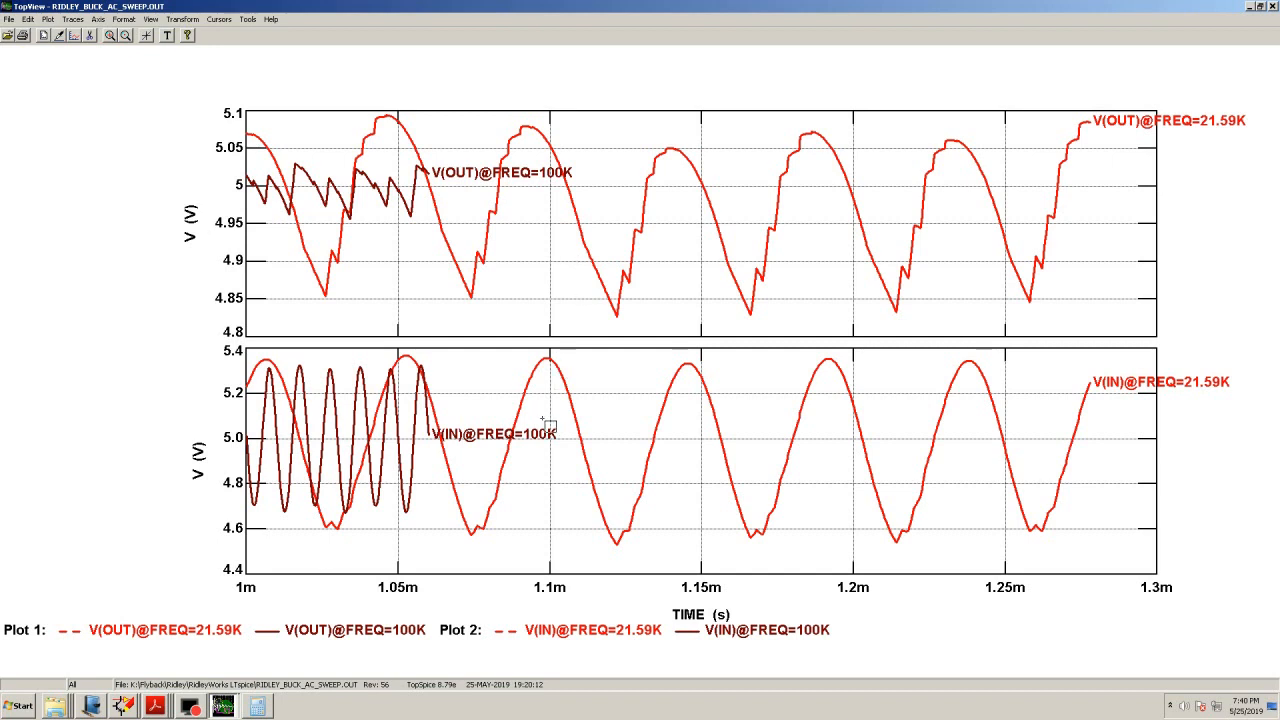
Switch to the Ridley_Buck_AC_SWEEP.sch schematic in TopSpice and open the frequency response analysis setup of its transient analysis
click(124, 704)
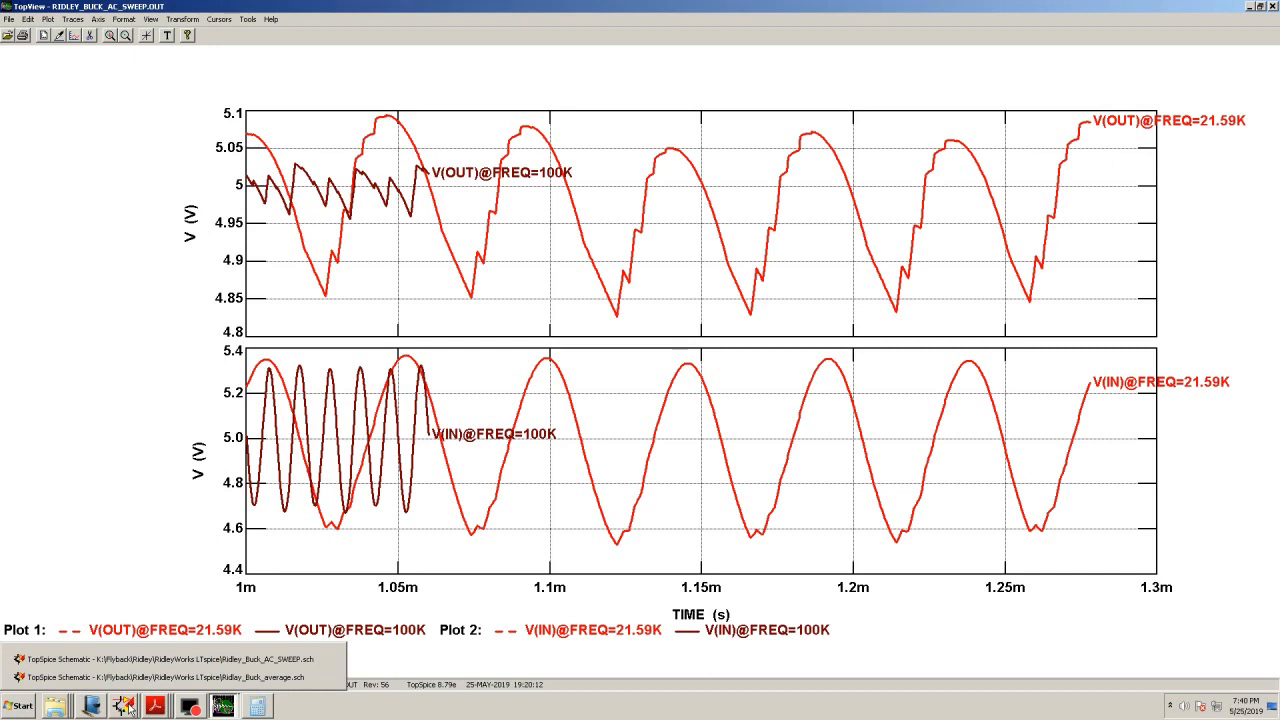
click(1272, 7)
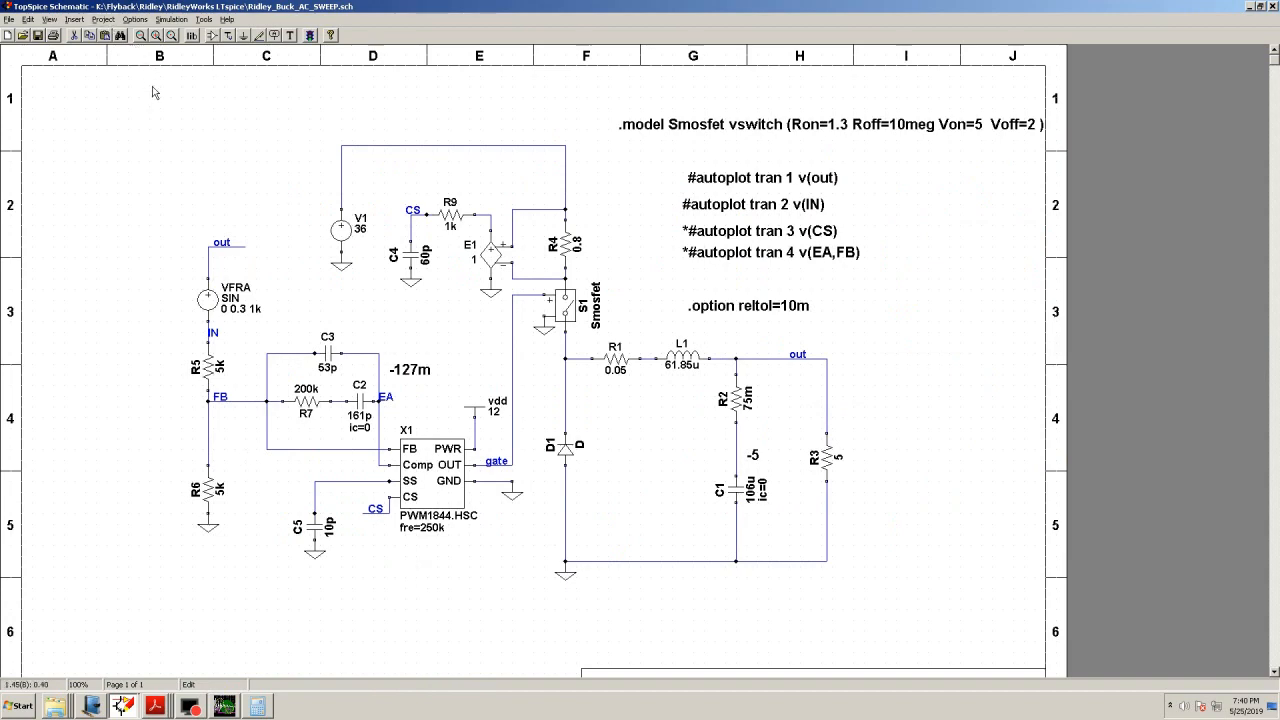
click(171, 20)
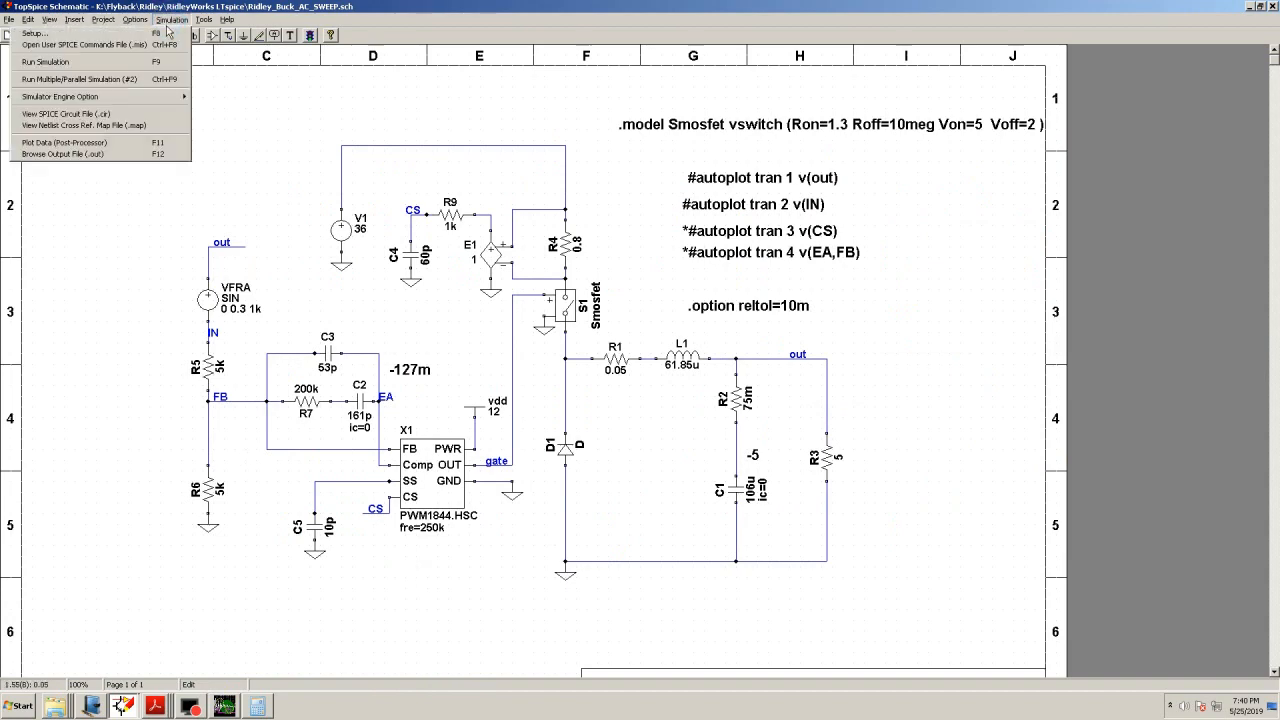
click(165, 34)
drag(162, 60, 655, 160)
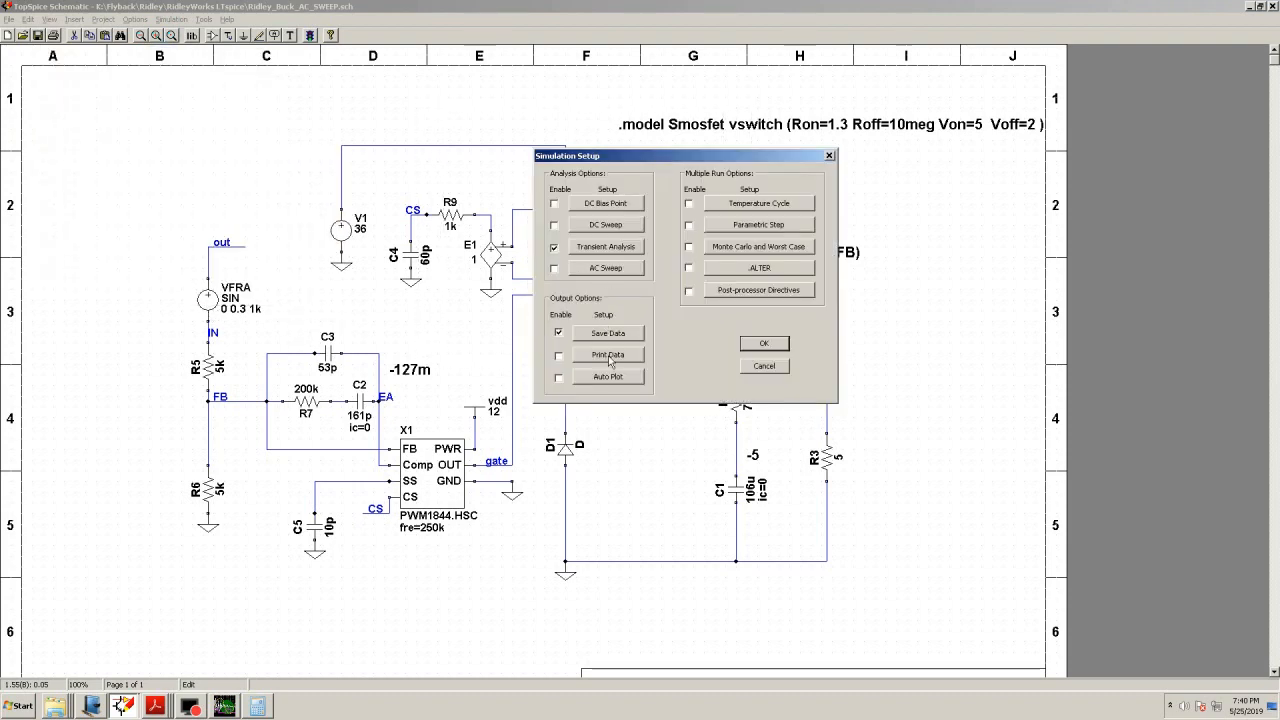
click(594, 250)
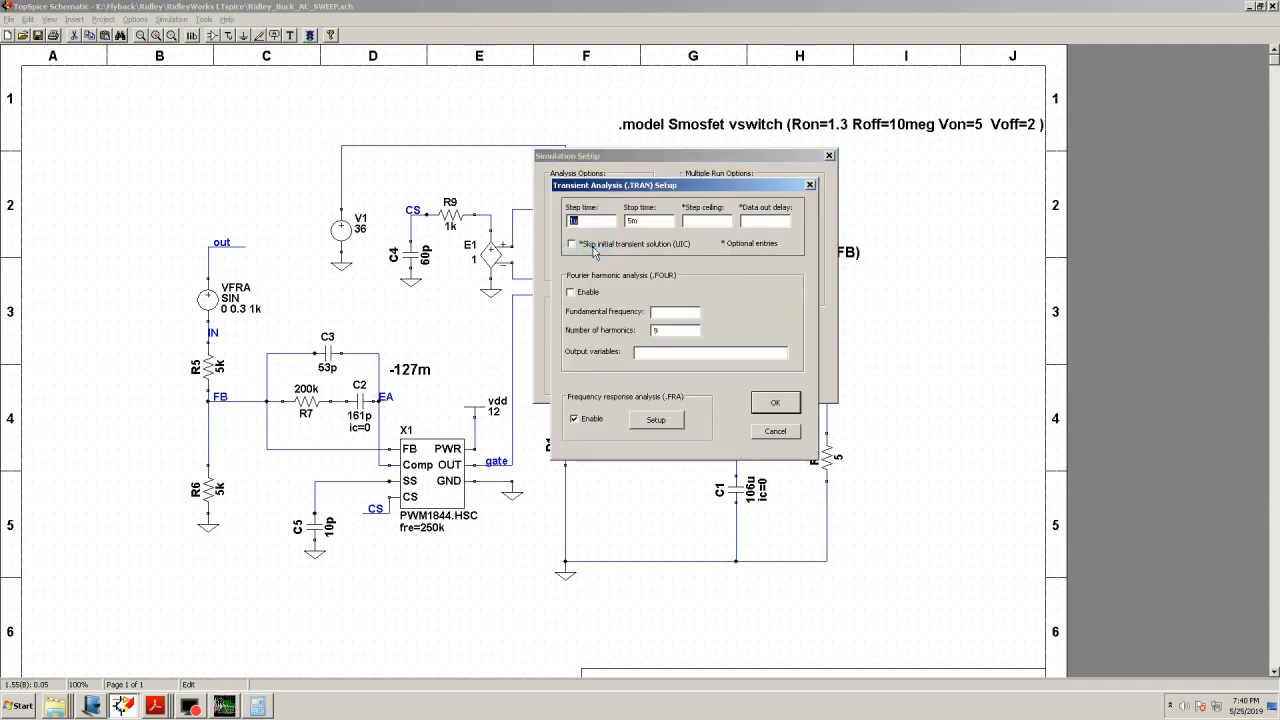
click(656, 425)
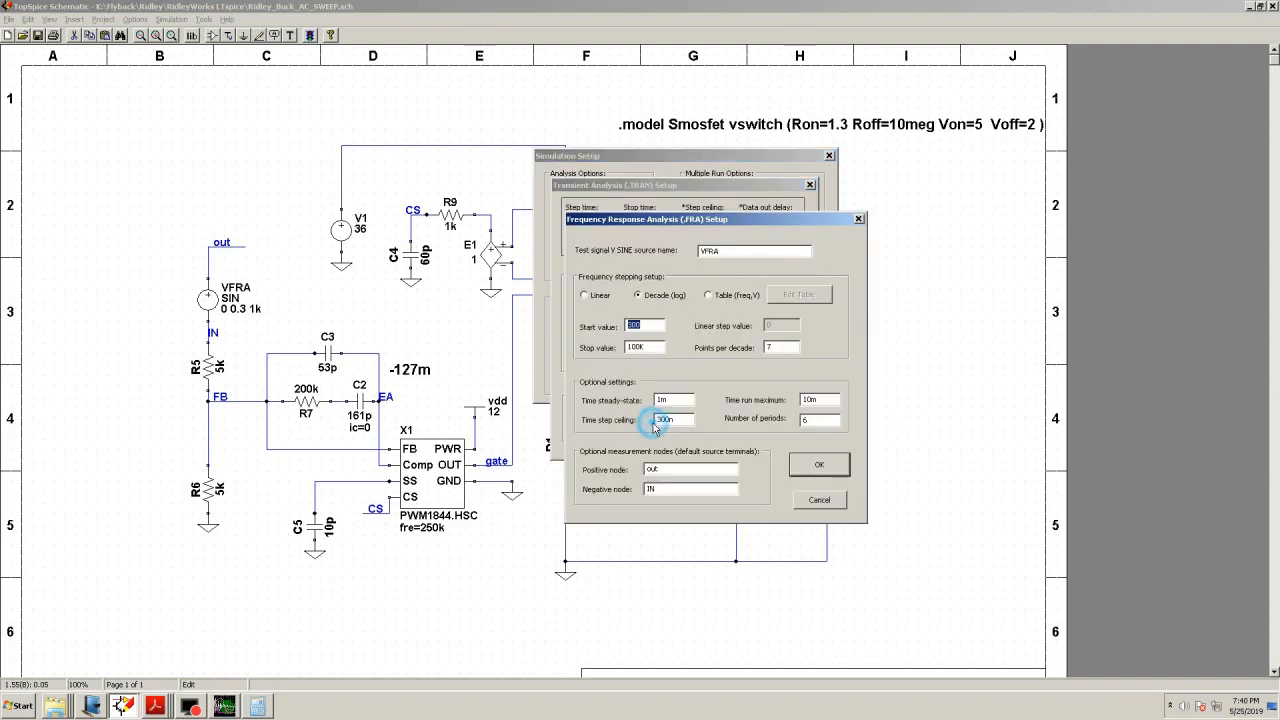
Change the FRA frequency stepping to Table (Freq,V) and delete the 100,1 entry from the table data
click(709, 297)
click(791, 295)
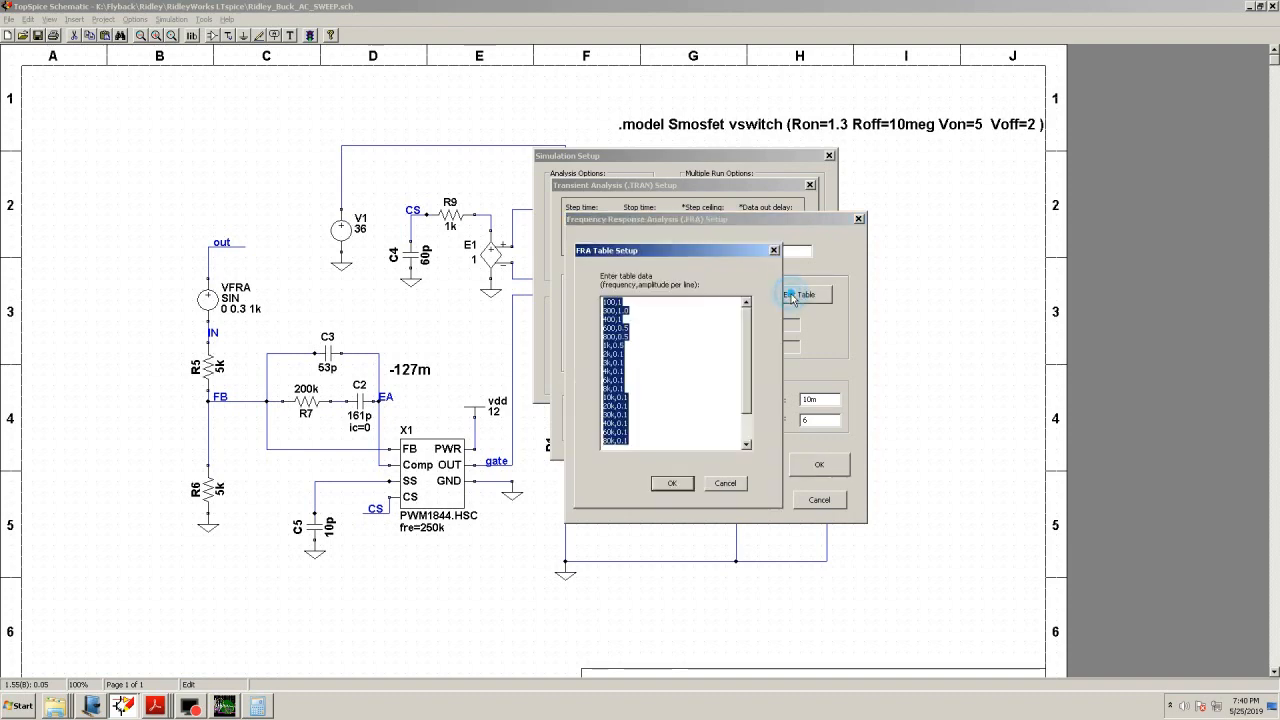
click(713, 347)
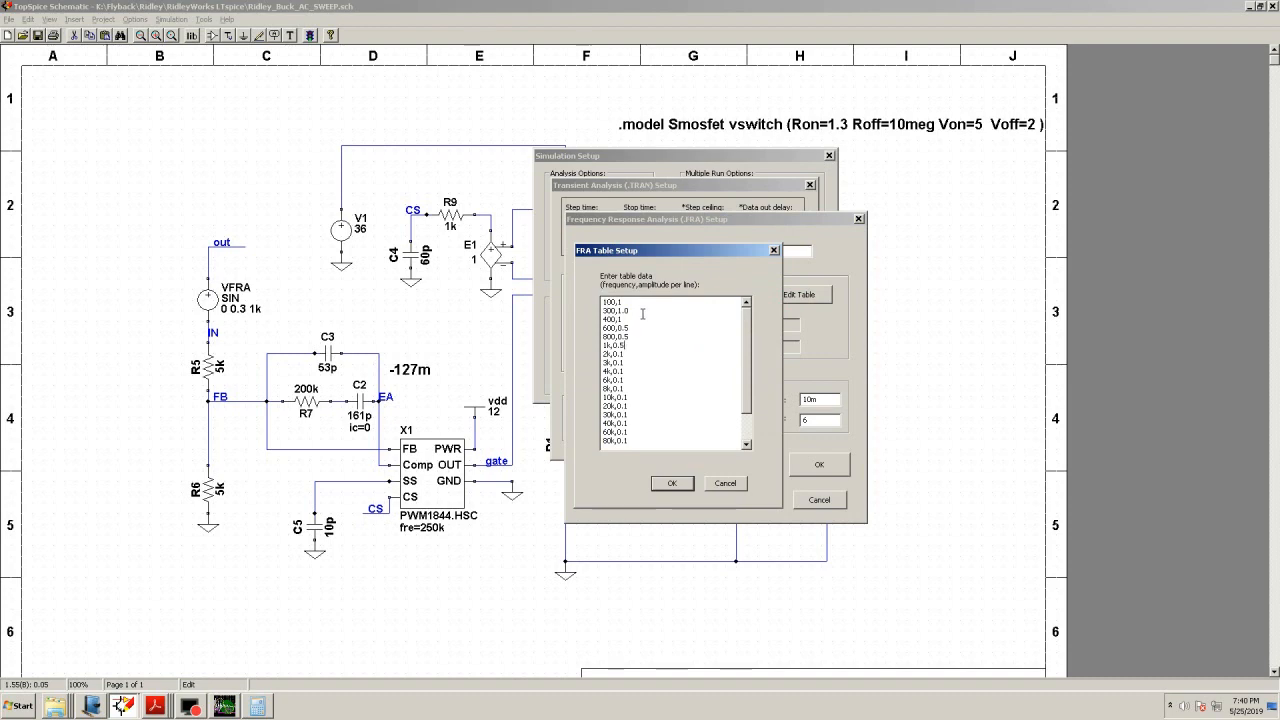
click(672, 484)
click(787, 297)
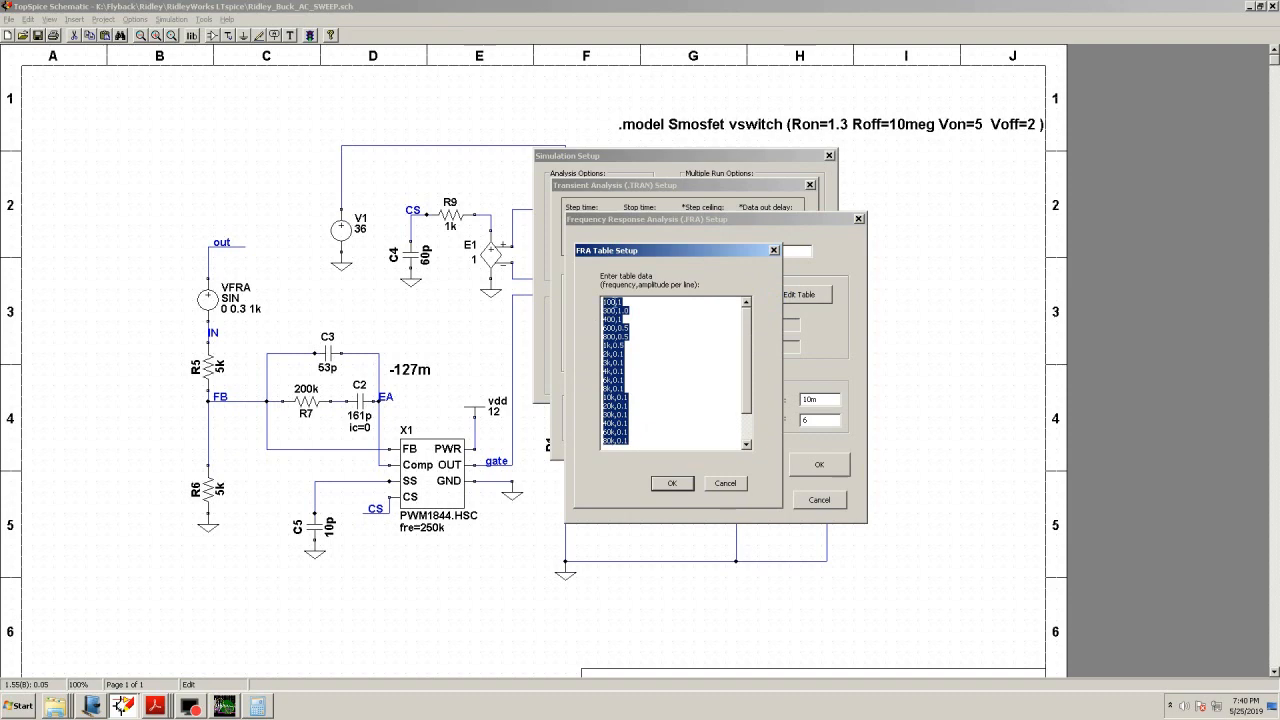
click(642, 309)
double_click(612, 302)
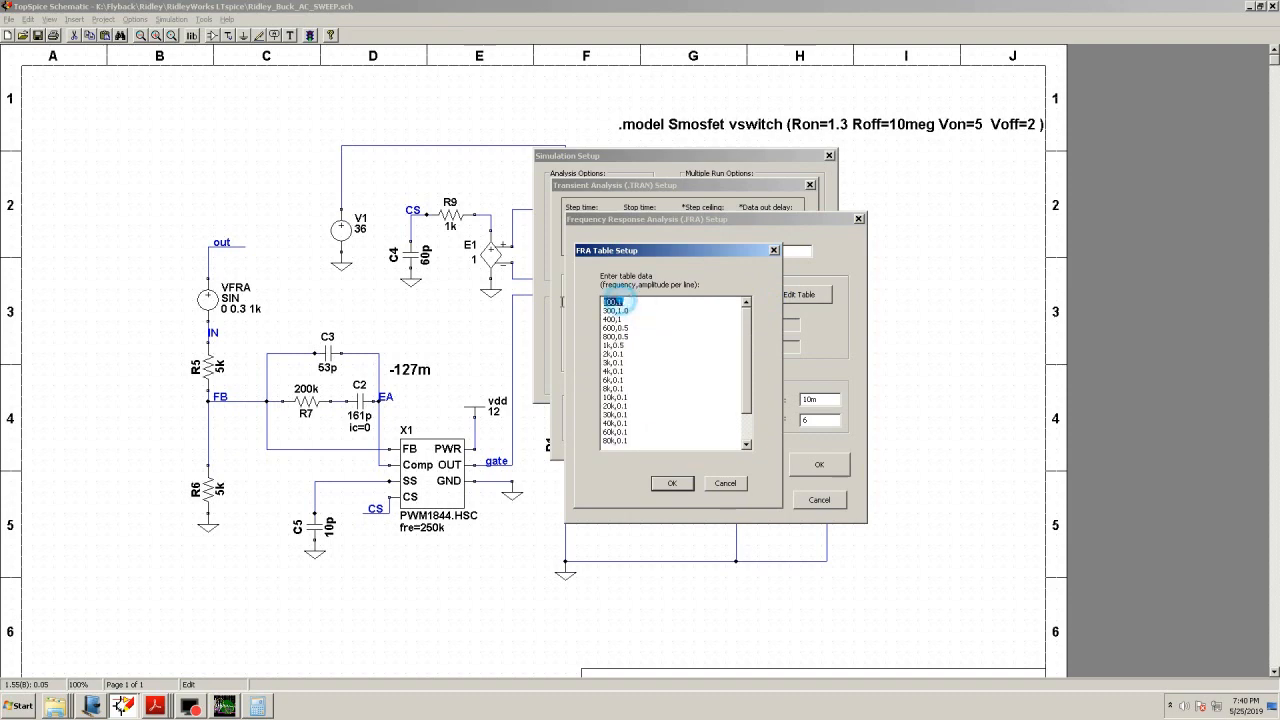
key(Delete)
key(Delete)
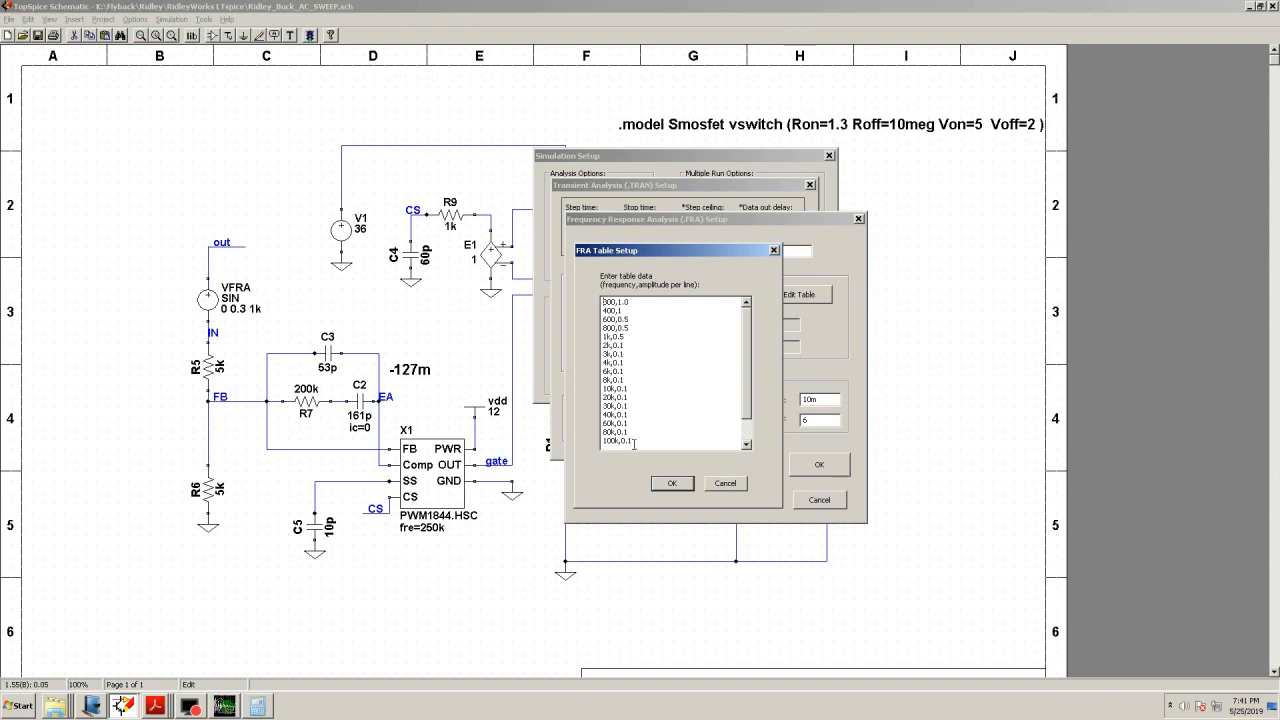
Accept the FRA table and the simulation setup, and run the simulation
click(664, 484)
click(672, 485)
click(820, 465)
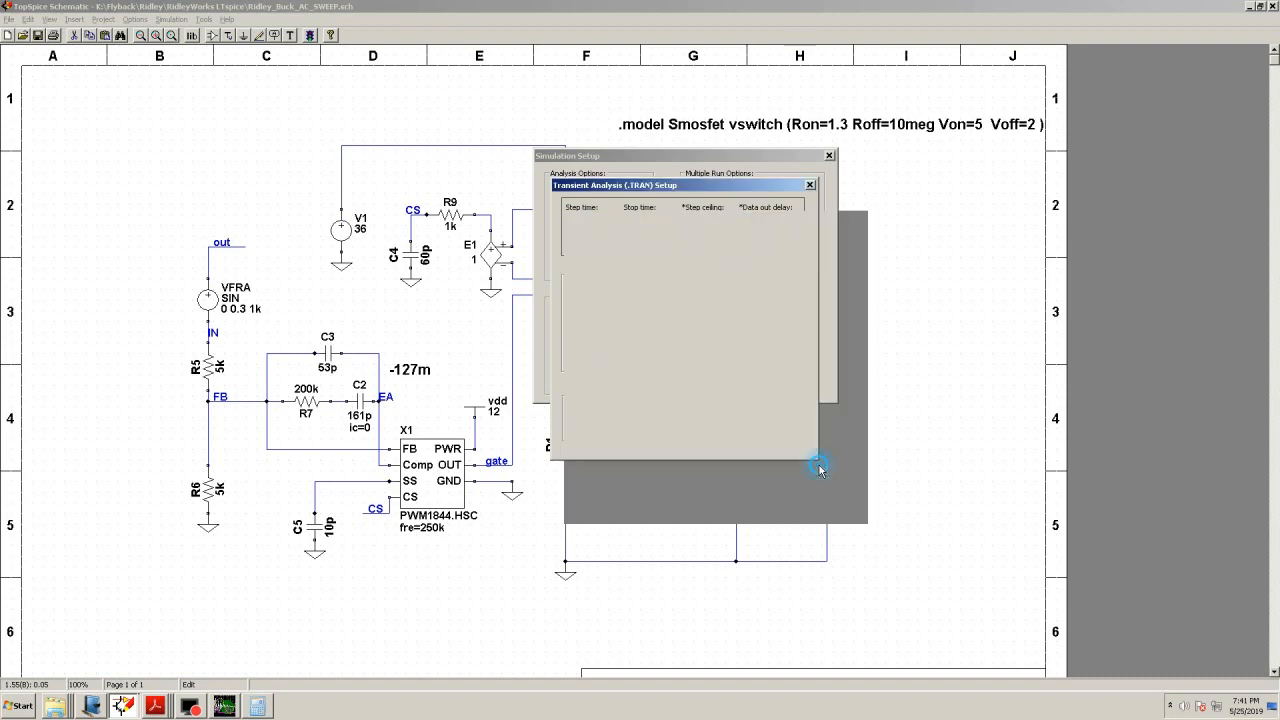
click(770, 402)
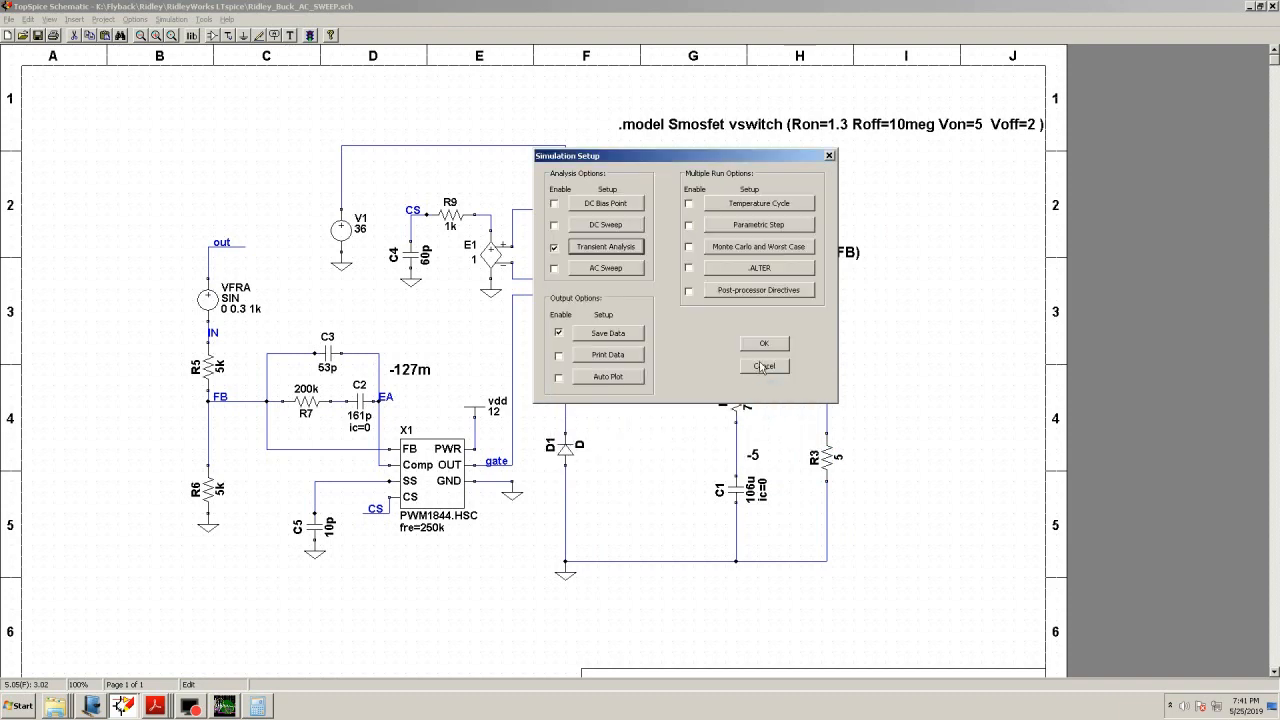
click(763, 345)
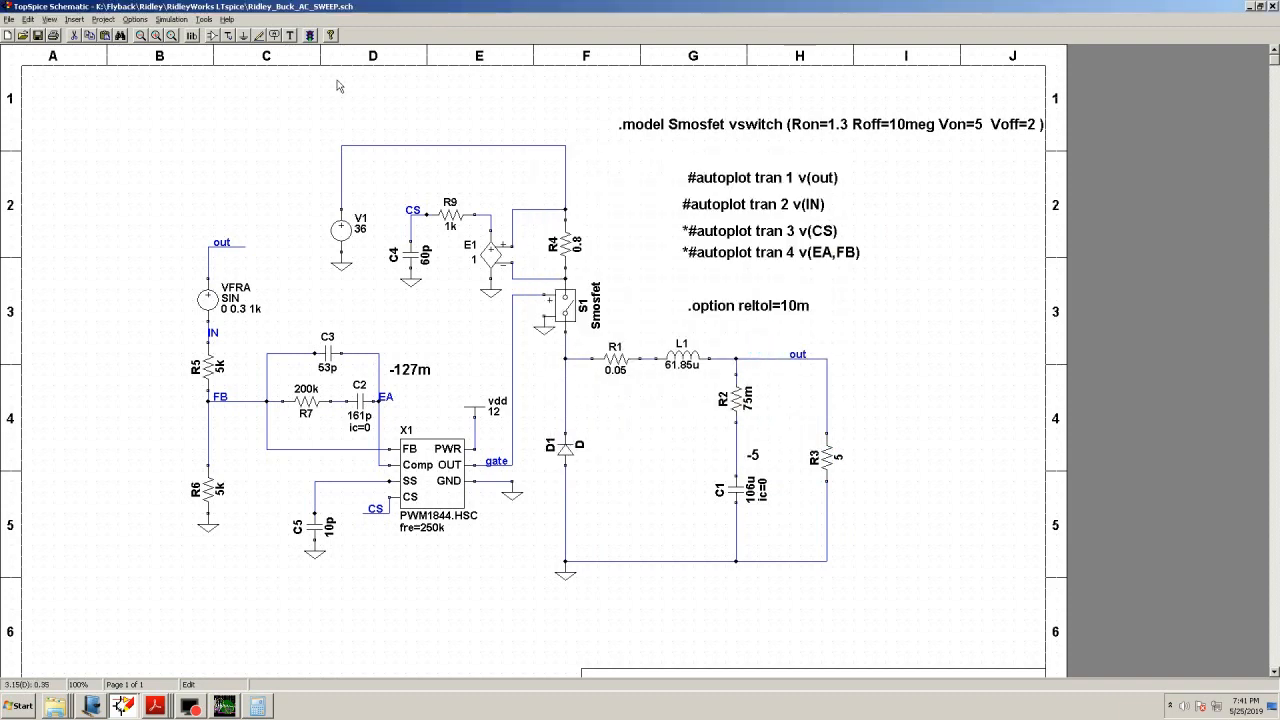
click(311, 35)
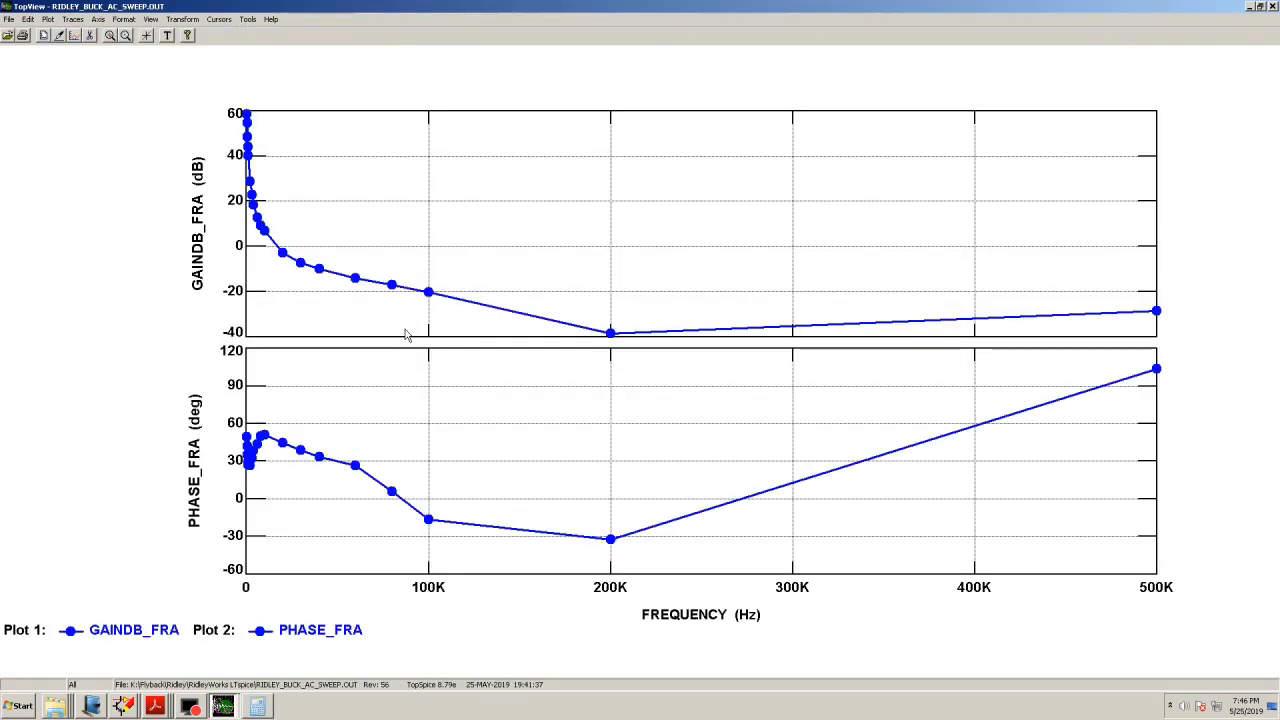
Set the frequency axis of the FRA gain and phase plots to a logarithmic scale
click(98, 19)
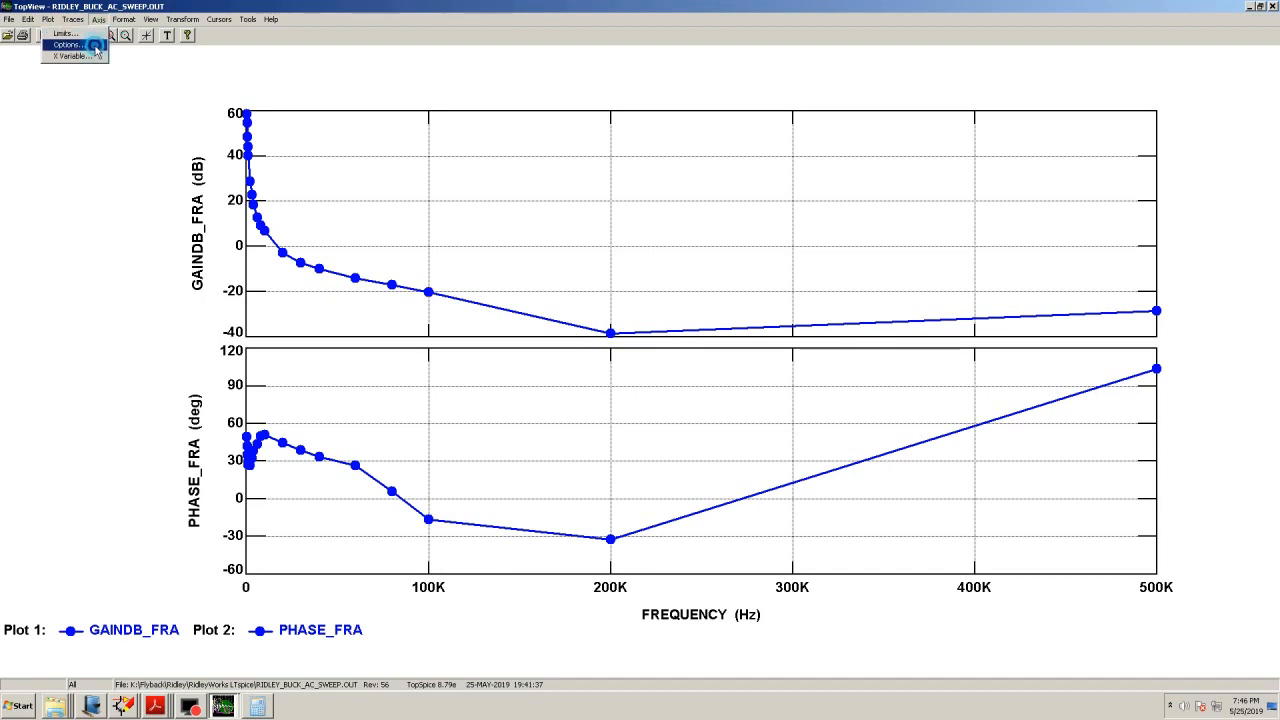
click(80, 44)
click(64, 184)
click(254, 217)
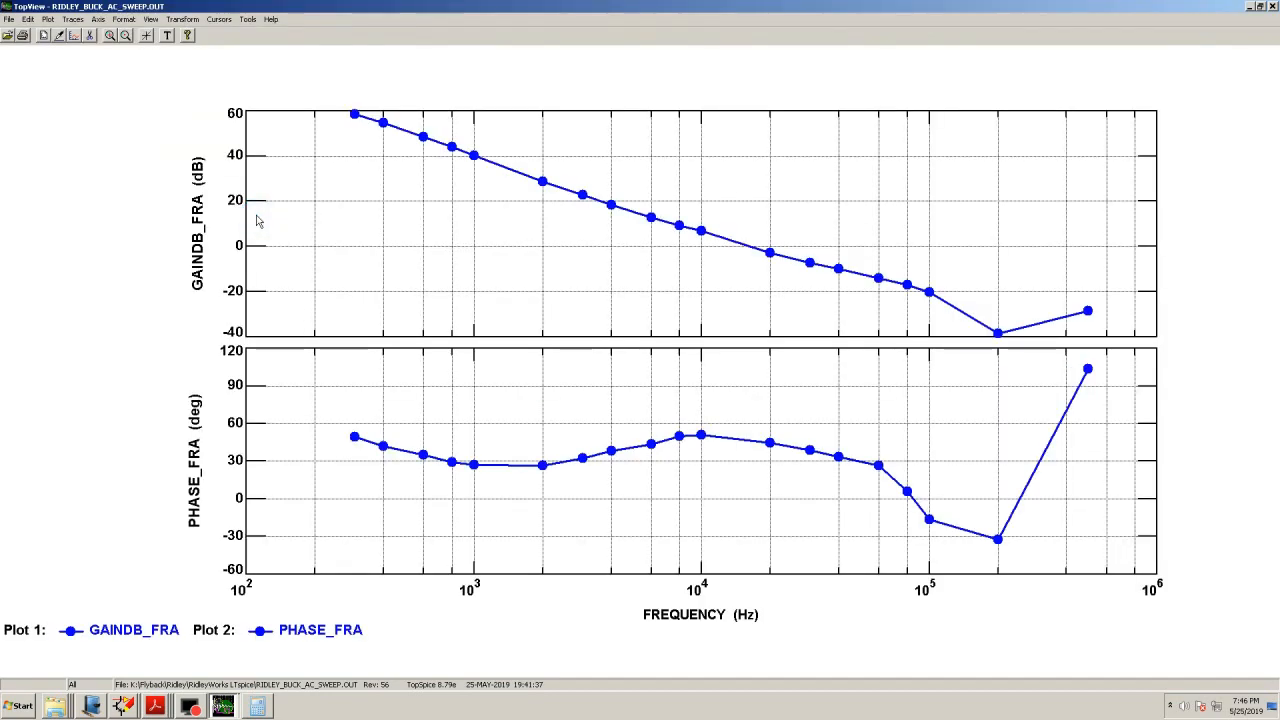
Move the PHASE_FRA trace from plot 2 into plot 1 so it shares the graph with GAINDB_FRA
click(98, 20)
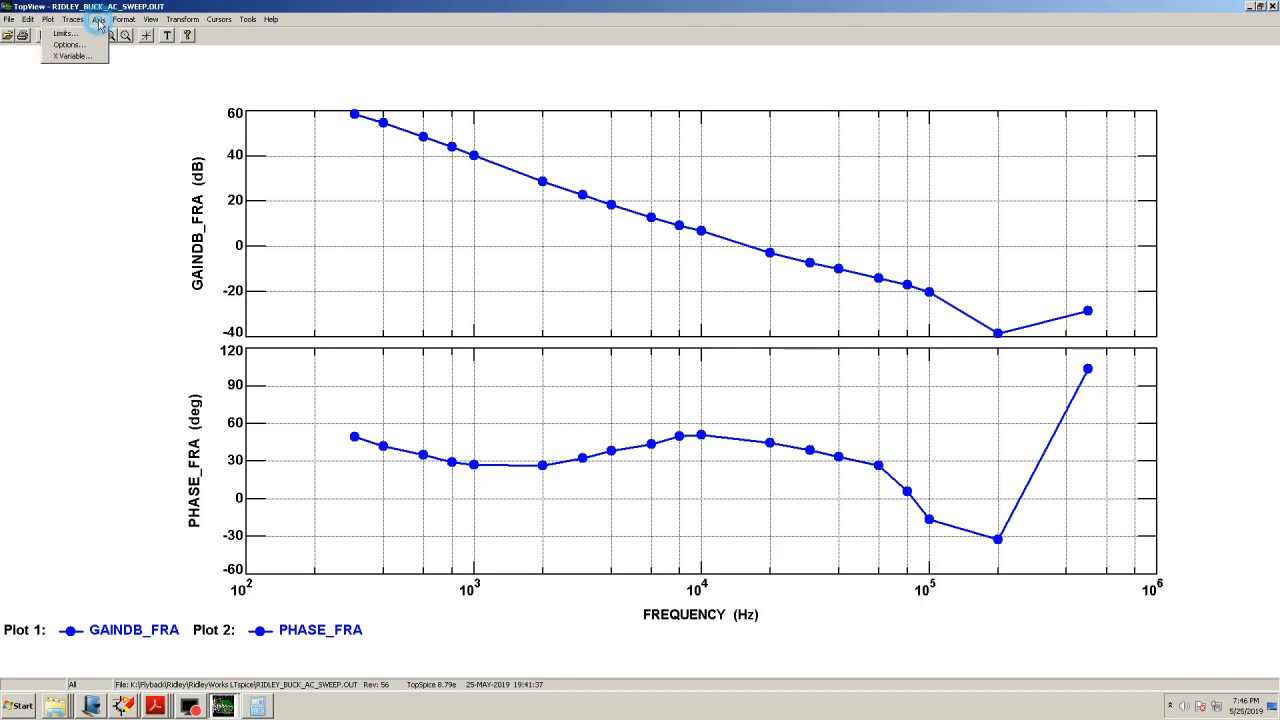
mouse_move(73, 20)
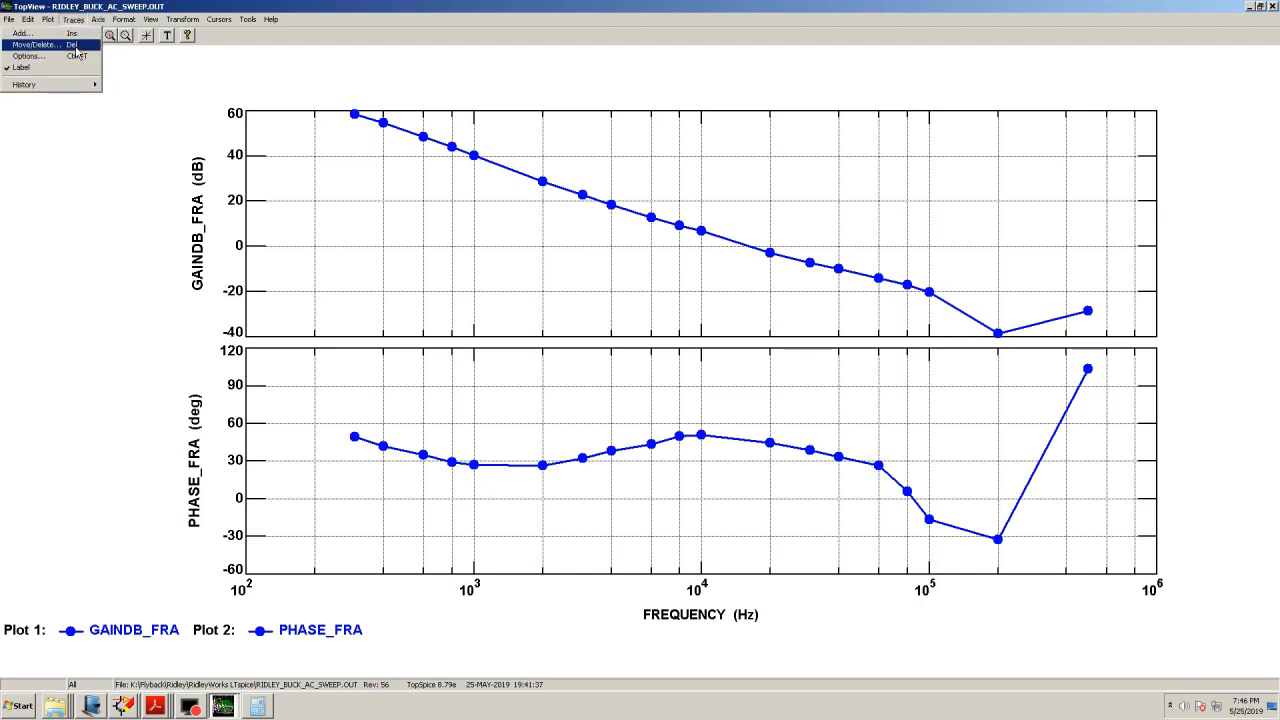
click(73, 45)
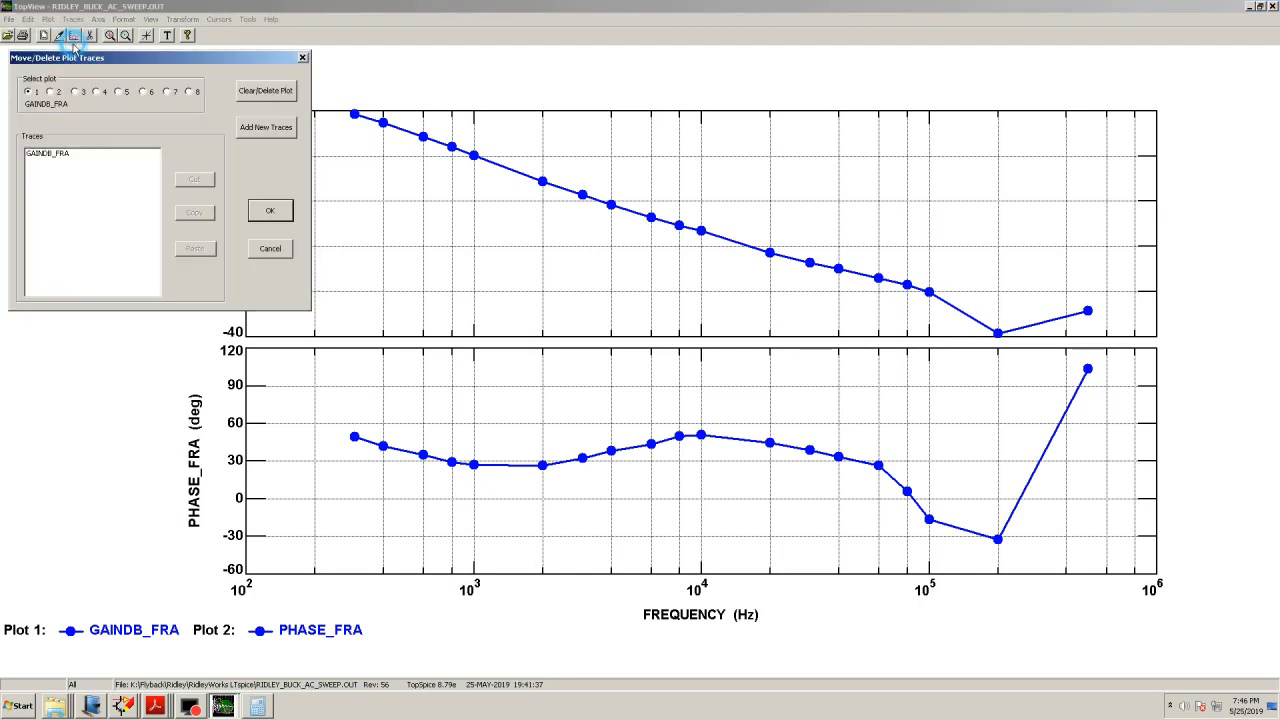
click(48, 153)
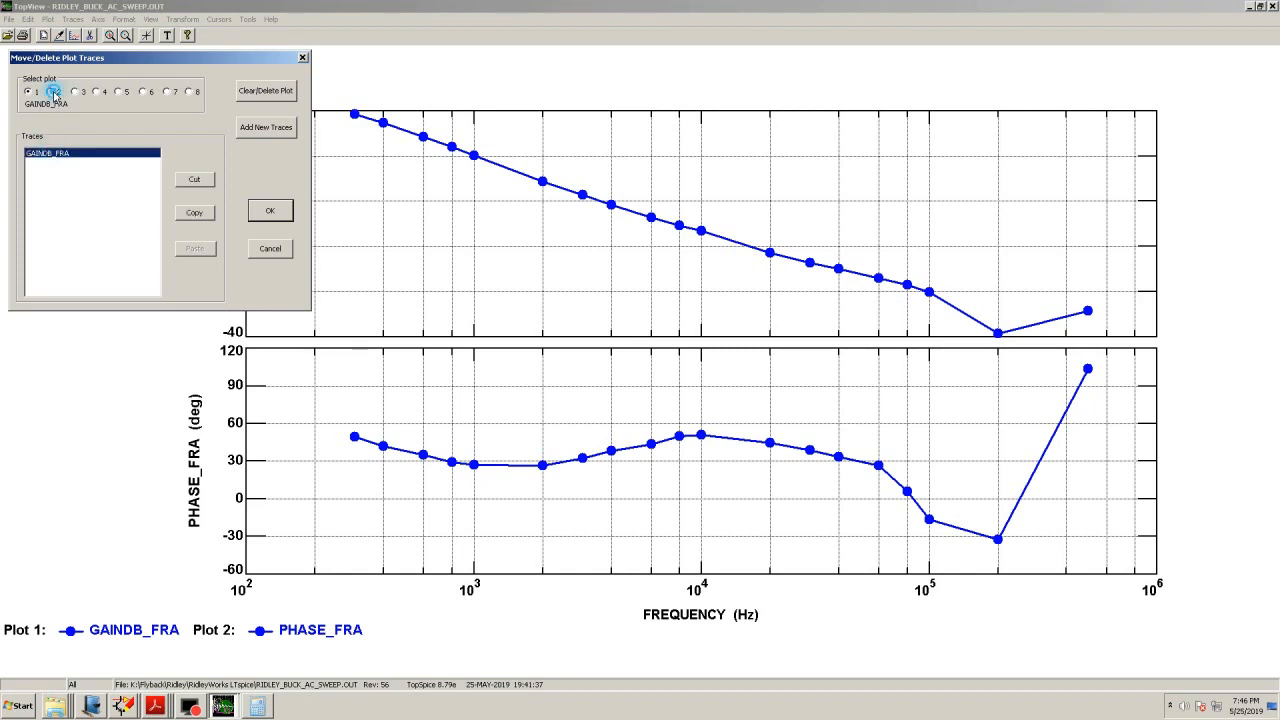
click(50, 91)
click(52, 154)
click(192, 179)
click(29, 91)
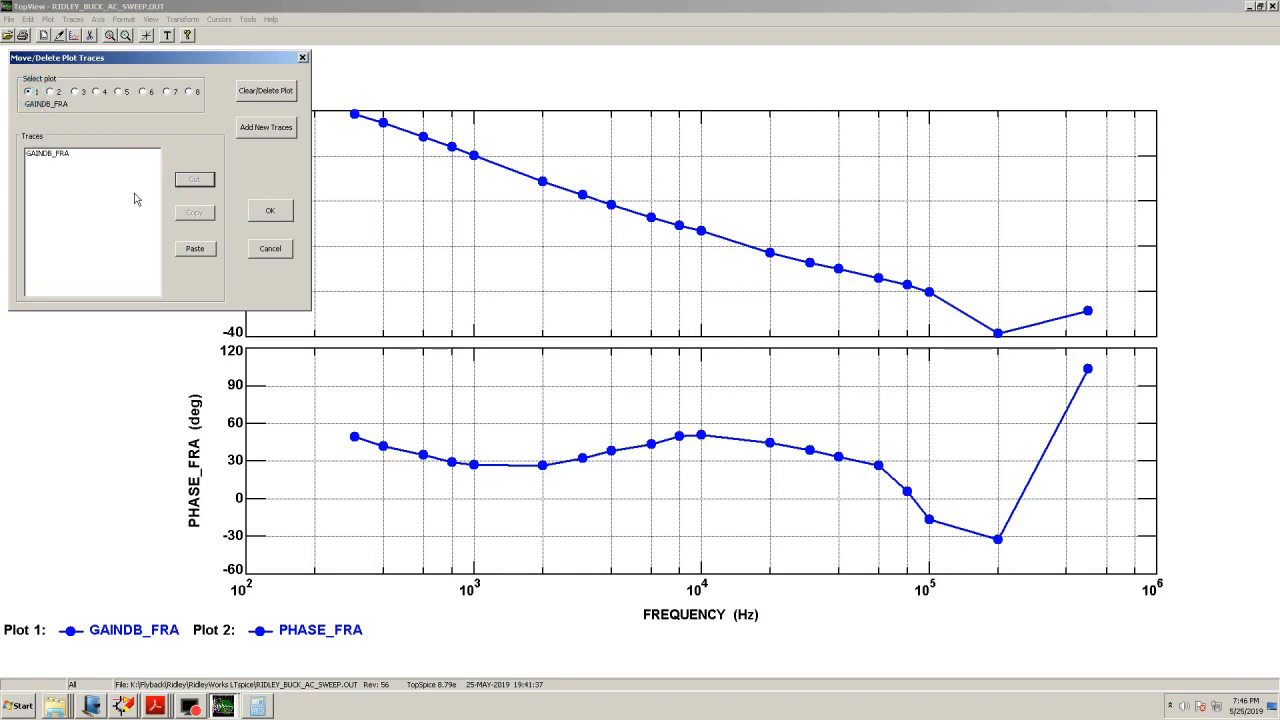
click(200, 251)
click(275, 216)
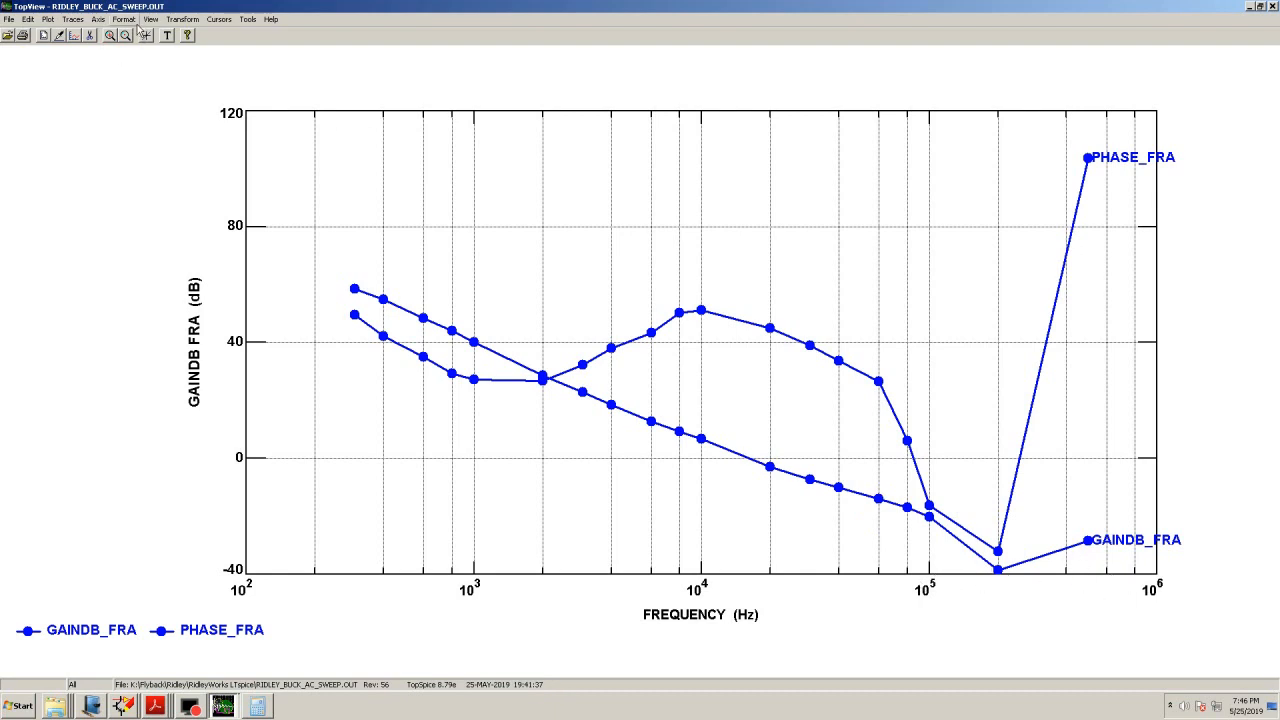
Set the frequency axis limits to 300 Hz and 100 kHz, and the Y1 axis to -100 through 100 with tick spacing 20
click(98, 19)
click(66, 33)
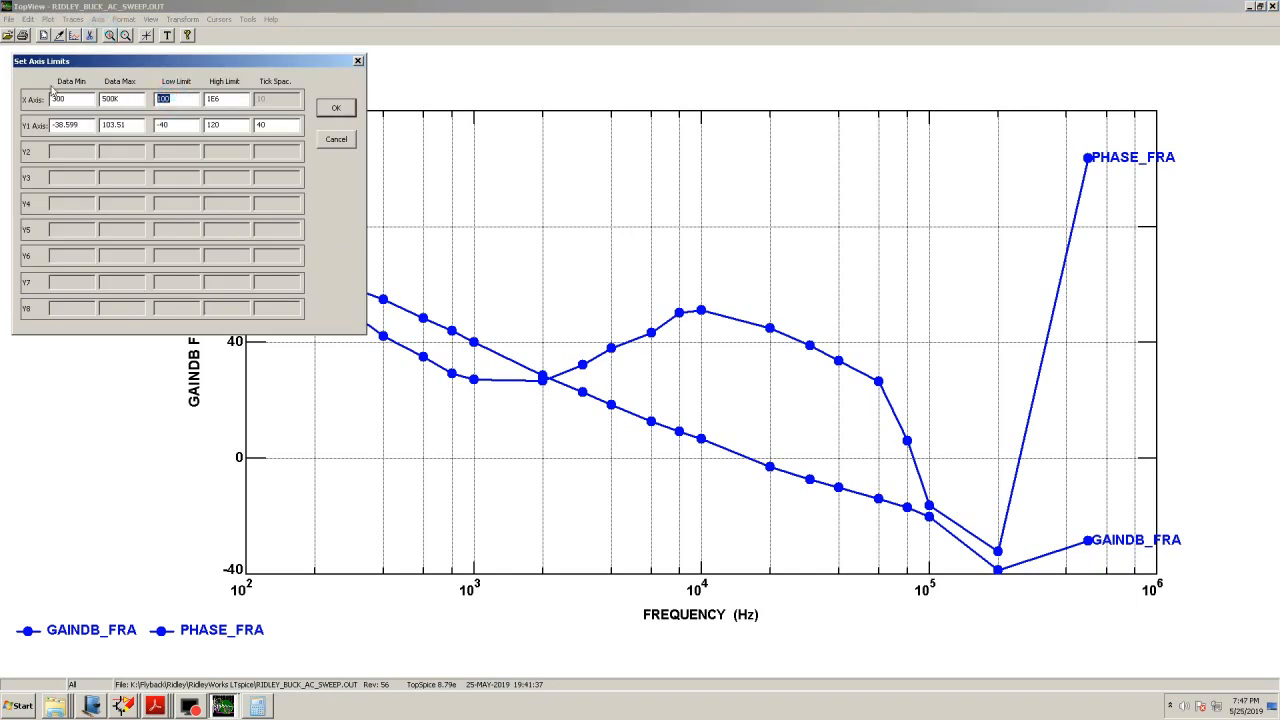
text(300)
double_click(161, 124)
text(-1)
double_click(224, 124)
text(100)
double_click(260, 125)
text(20)
click(336, 108)
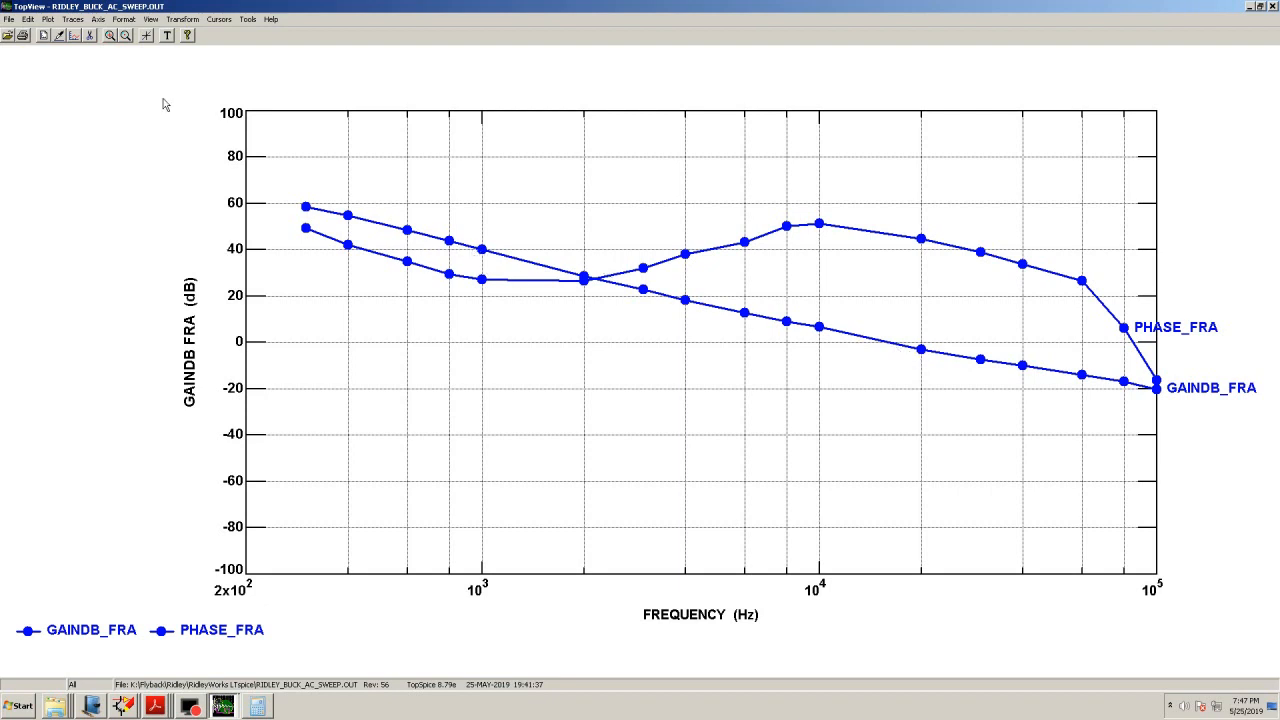
Change the PHASE_FRA trace color to L Red in the trace options
click(74, 20)
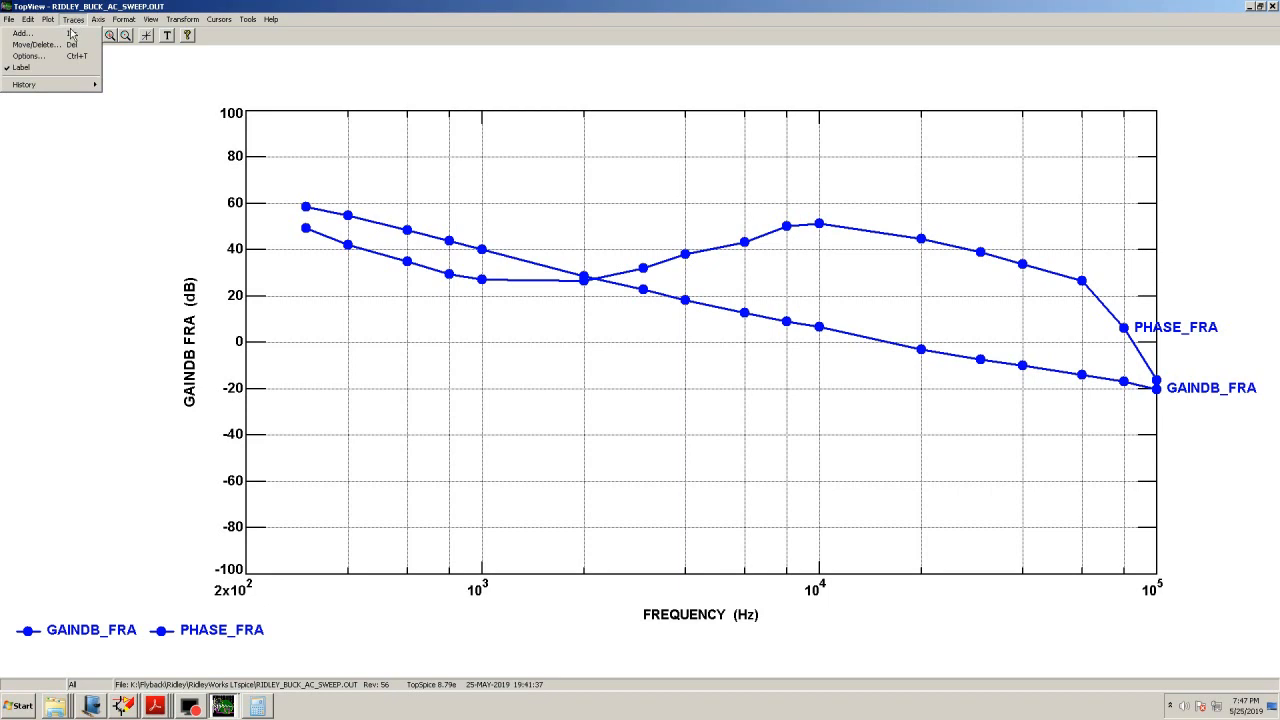
click(47, 56)
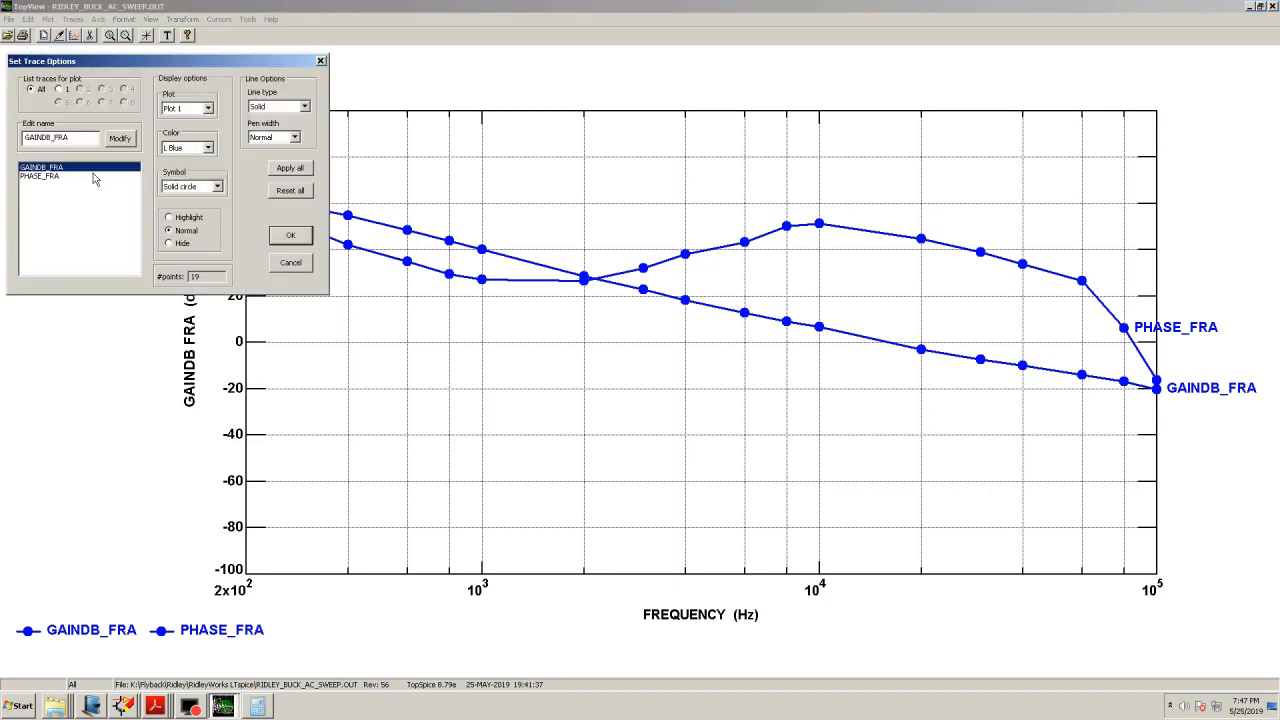
click(57, 177)
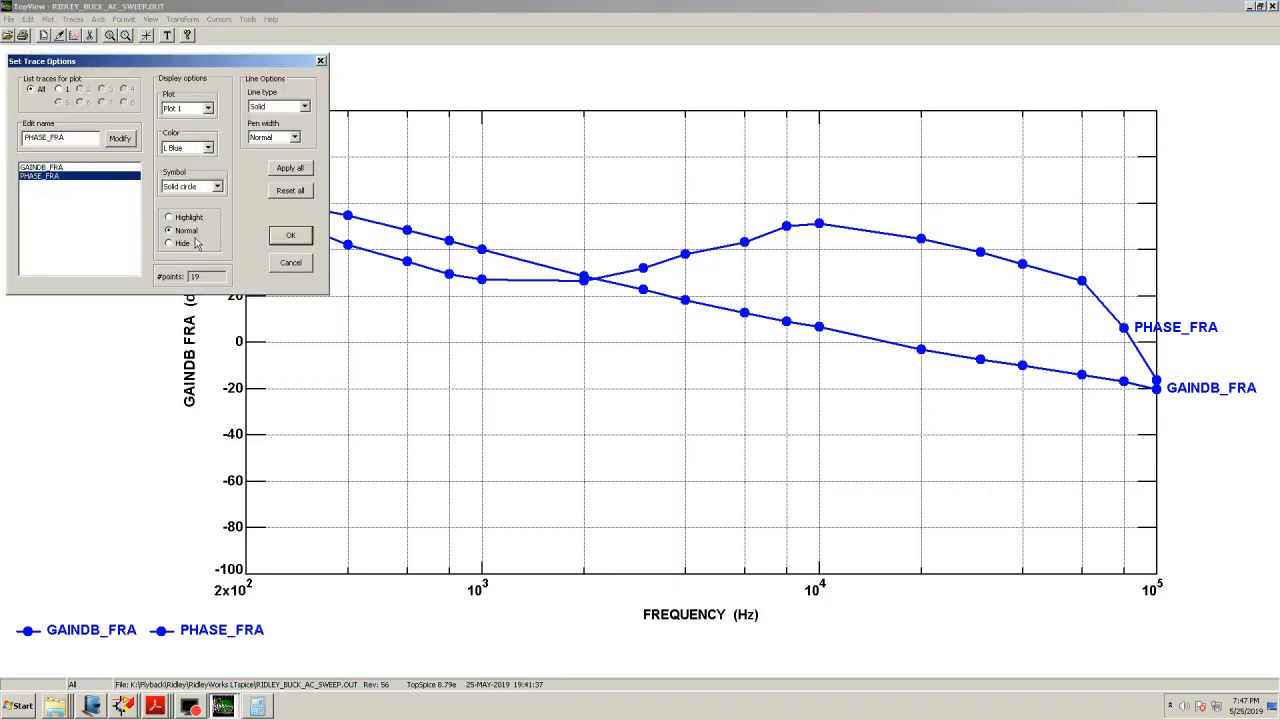
click(208, 148)
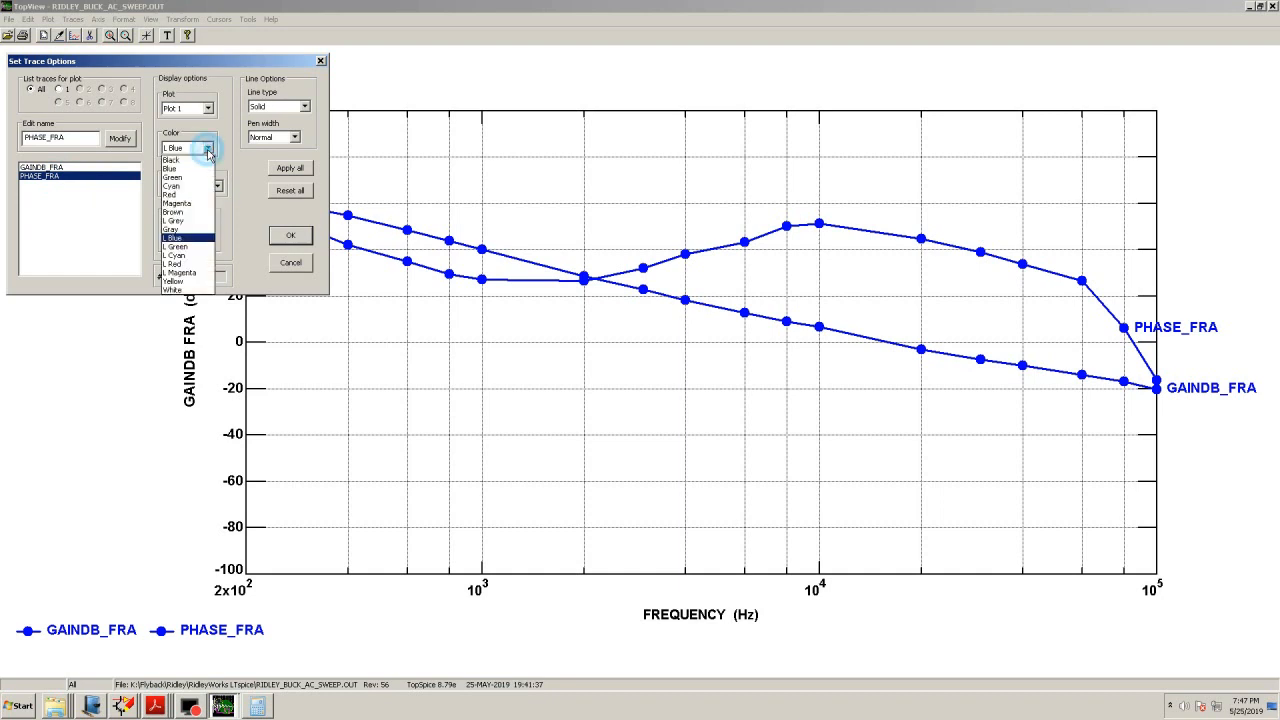
click(195, 264)
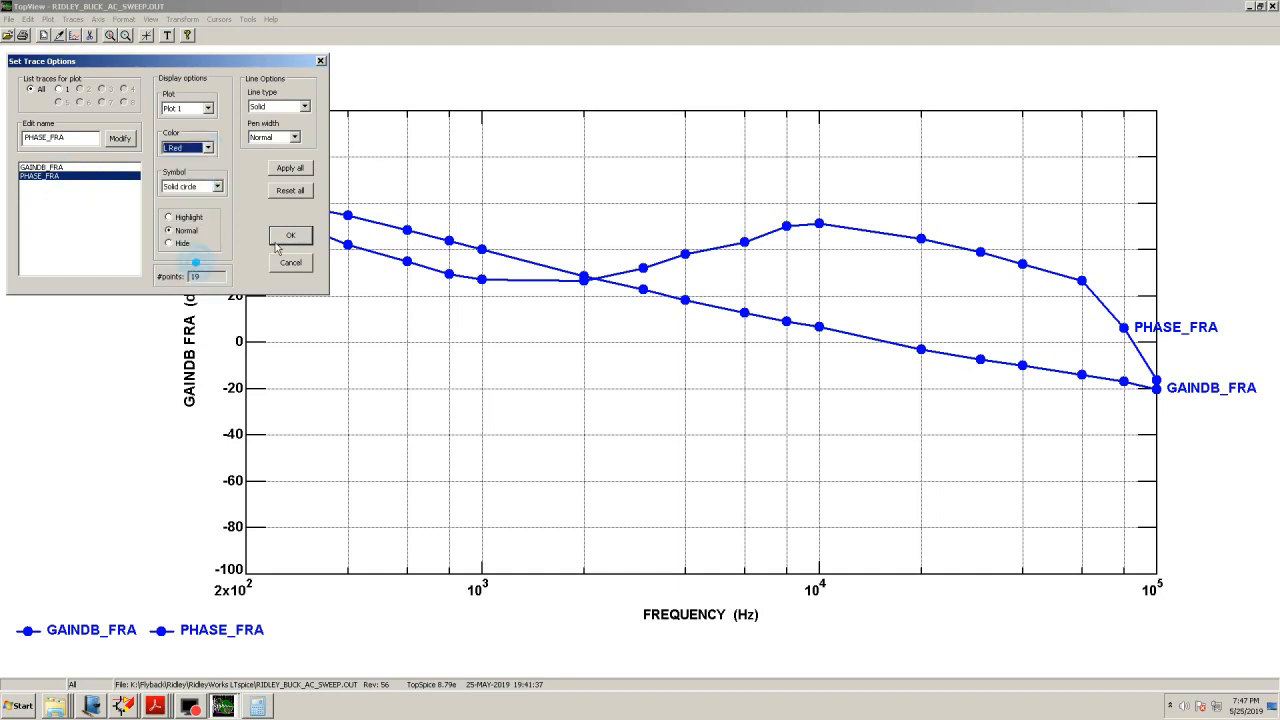
click(290, 237)
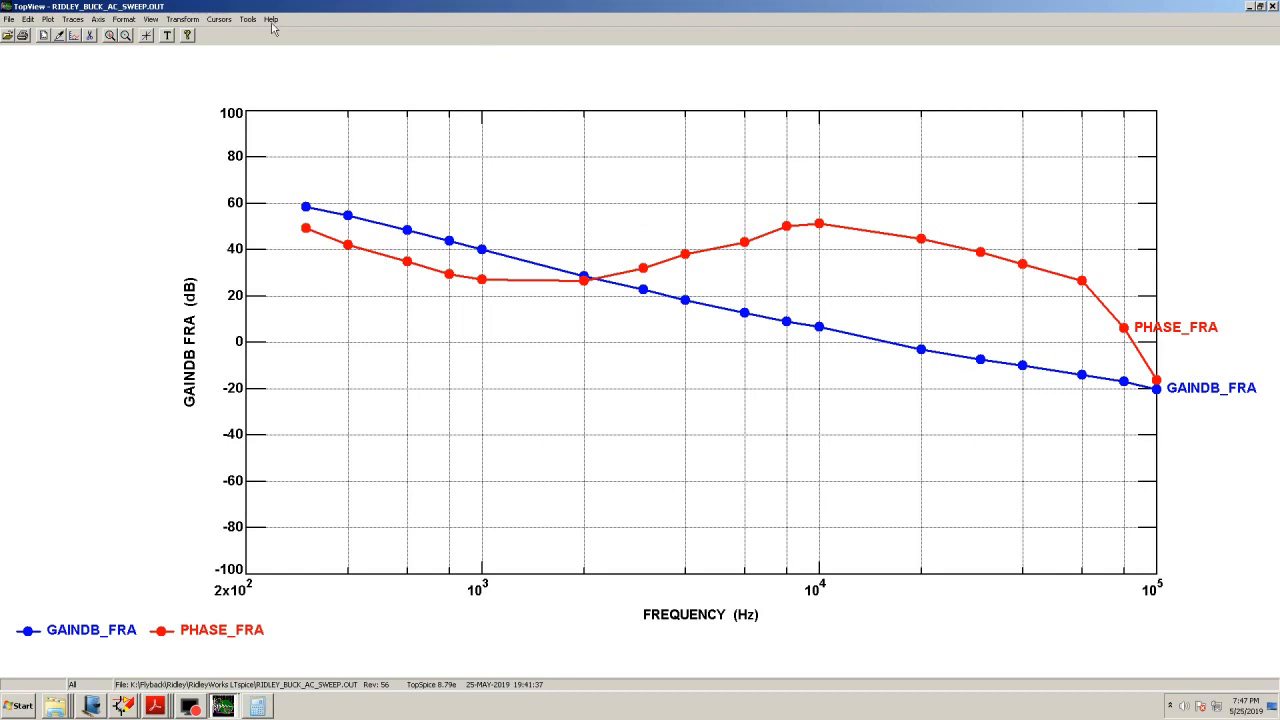
Place a cursor at the gain trace's 0 dB crossing and read the phase trace at about the same frequency
click(145, 36)
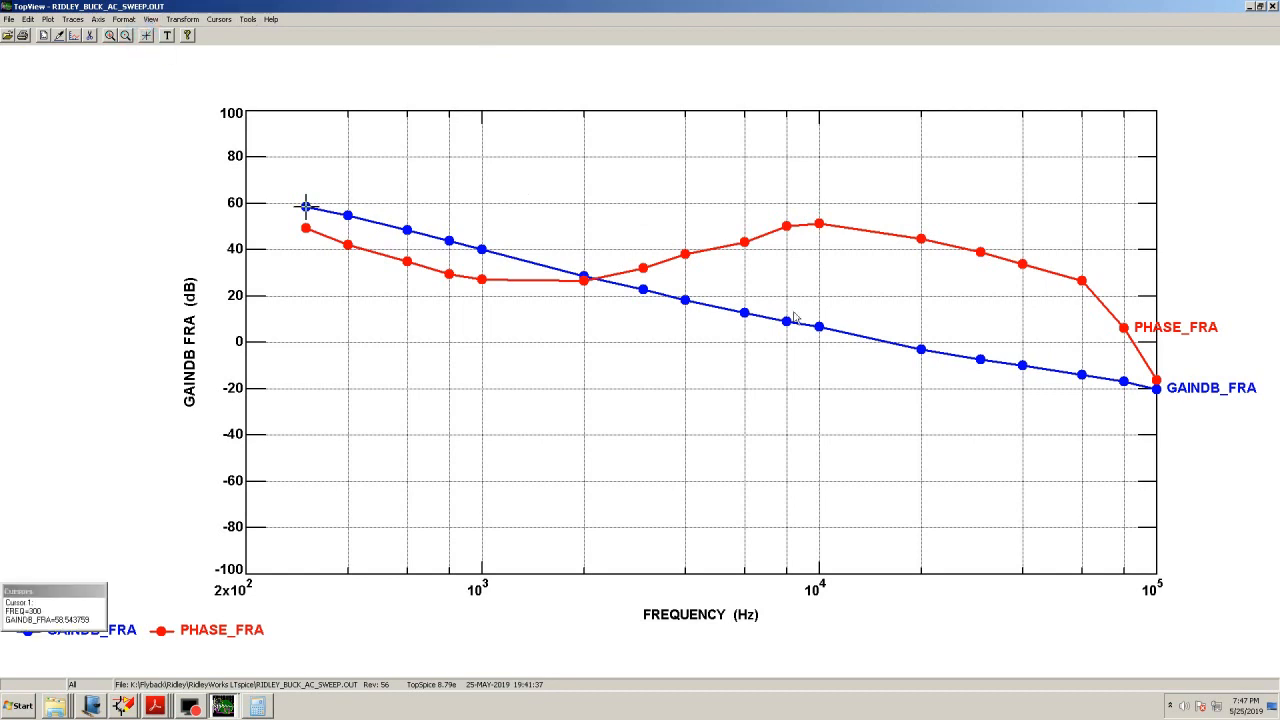
drag(887, 343, 894, 343)
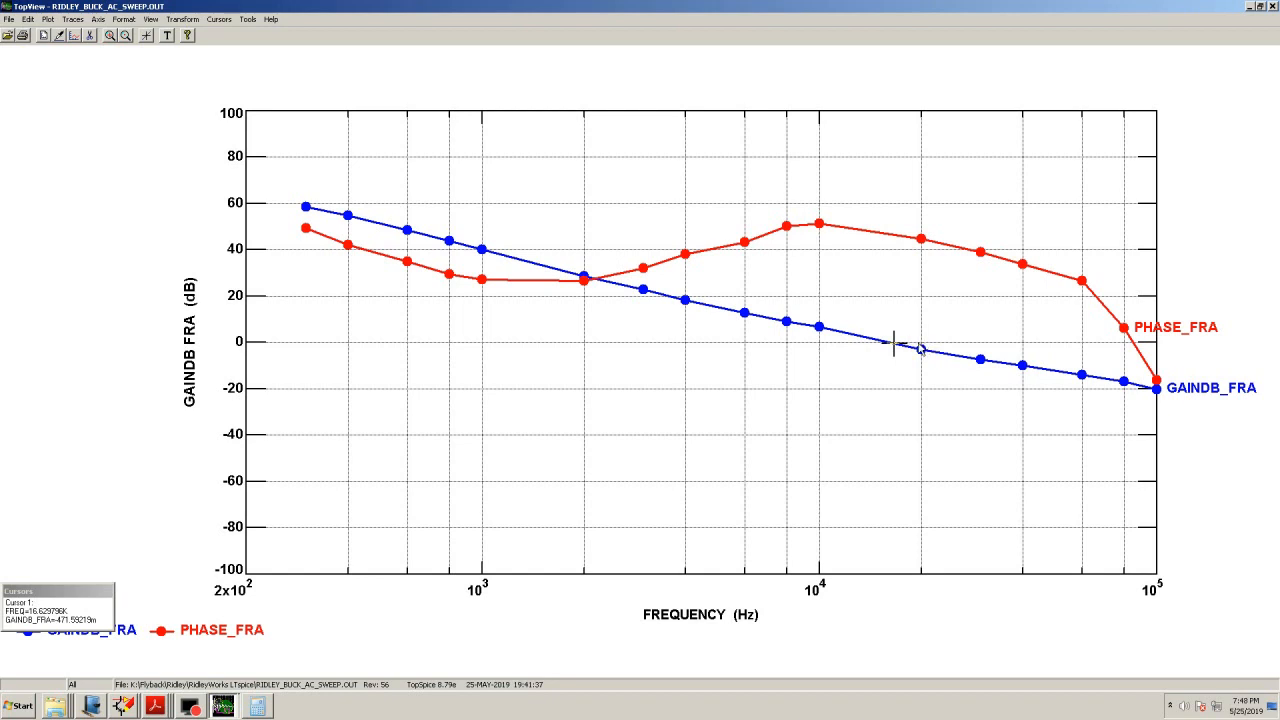
click(896, 240)
click(896, 240)
click(896, 240)
Copy the plot screen area to the clipboard as a 4-bit RGB screen bitmap
click(247, 20)
mouse_move(244, 84)
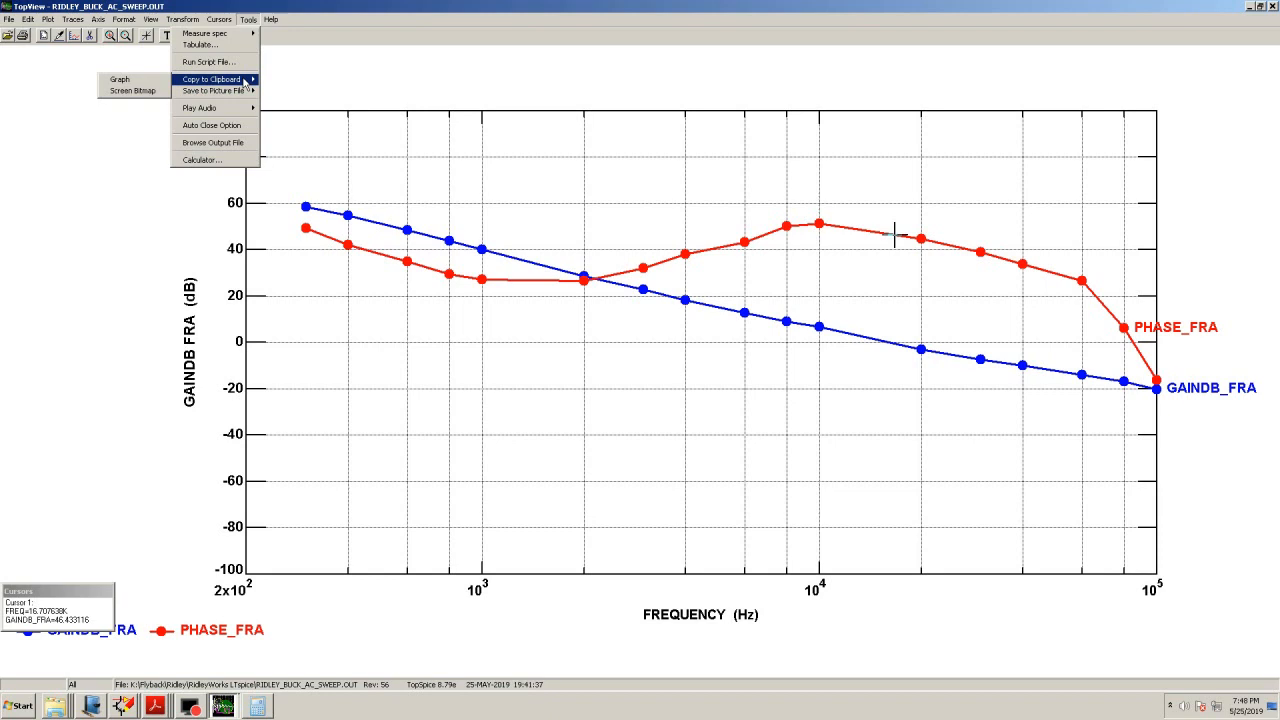
click(140, 91)
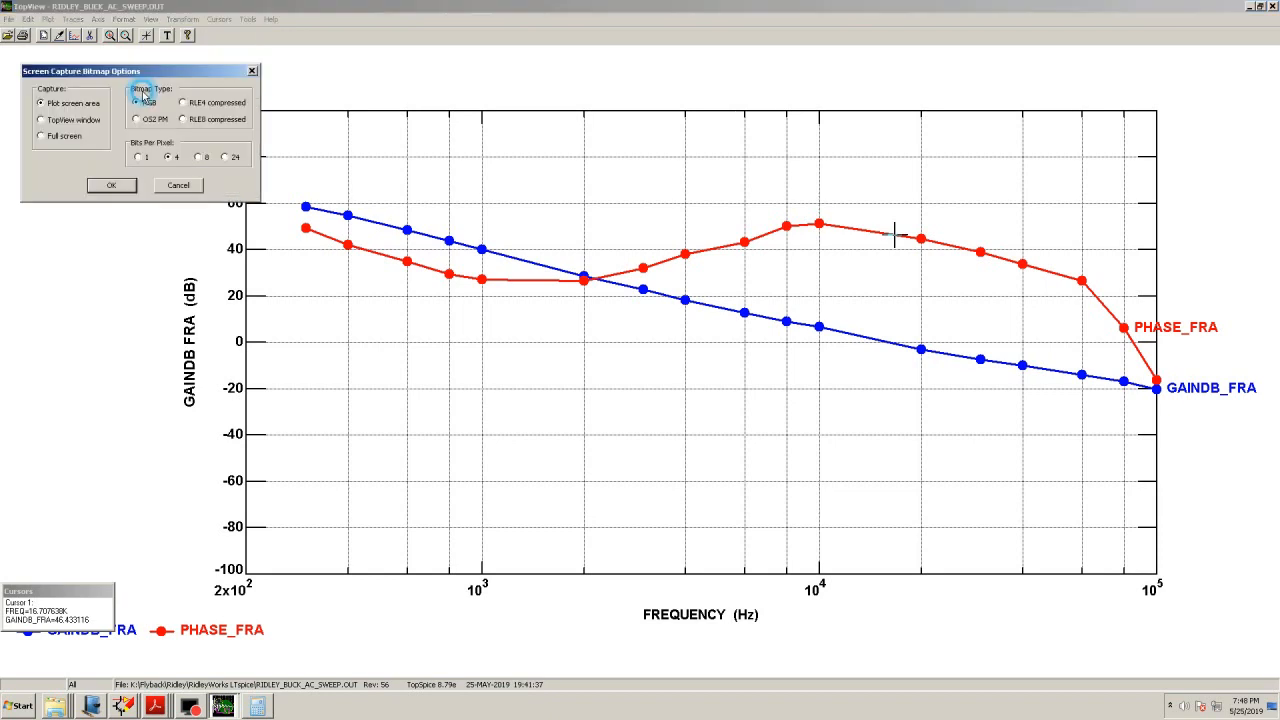
click(111, 186)
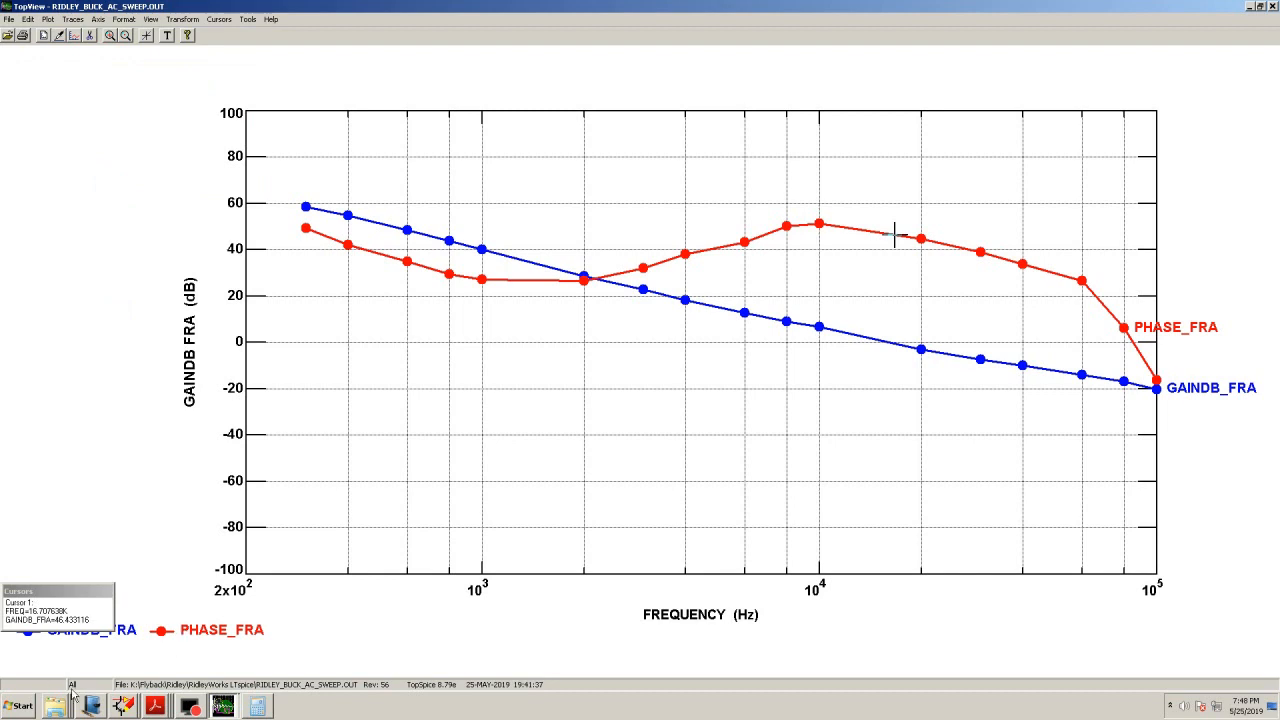
Switch to the Note1 journal in Windows Journal and compare the saved FRA gain and phase plots
click(96, 707)
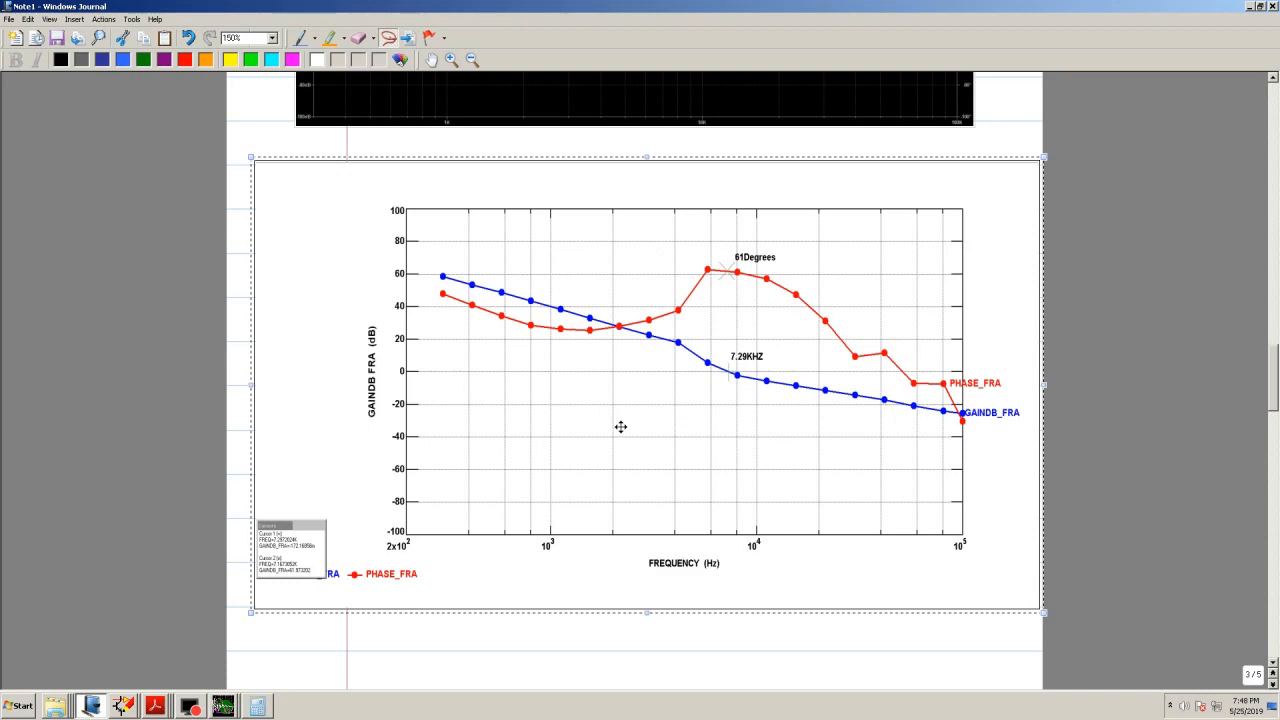
scroll(620, 427, down, 2)
scroll(620, 427, down, 6)
scroll(620, 426, up, 5)
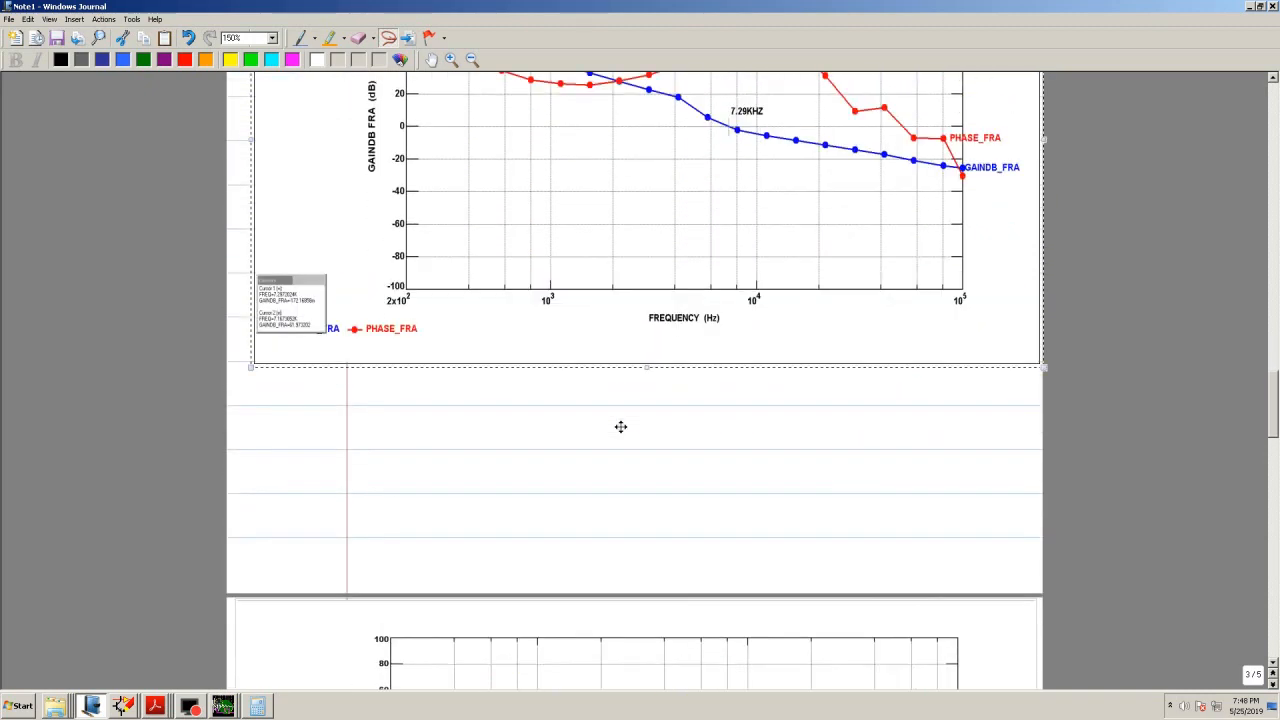
scroll(665, 297, down, 10)
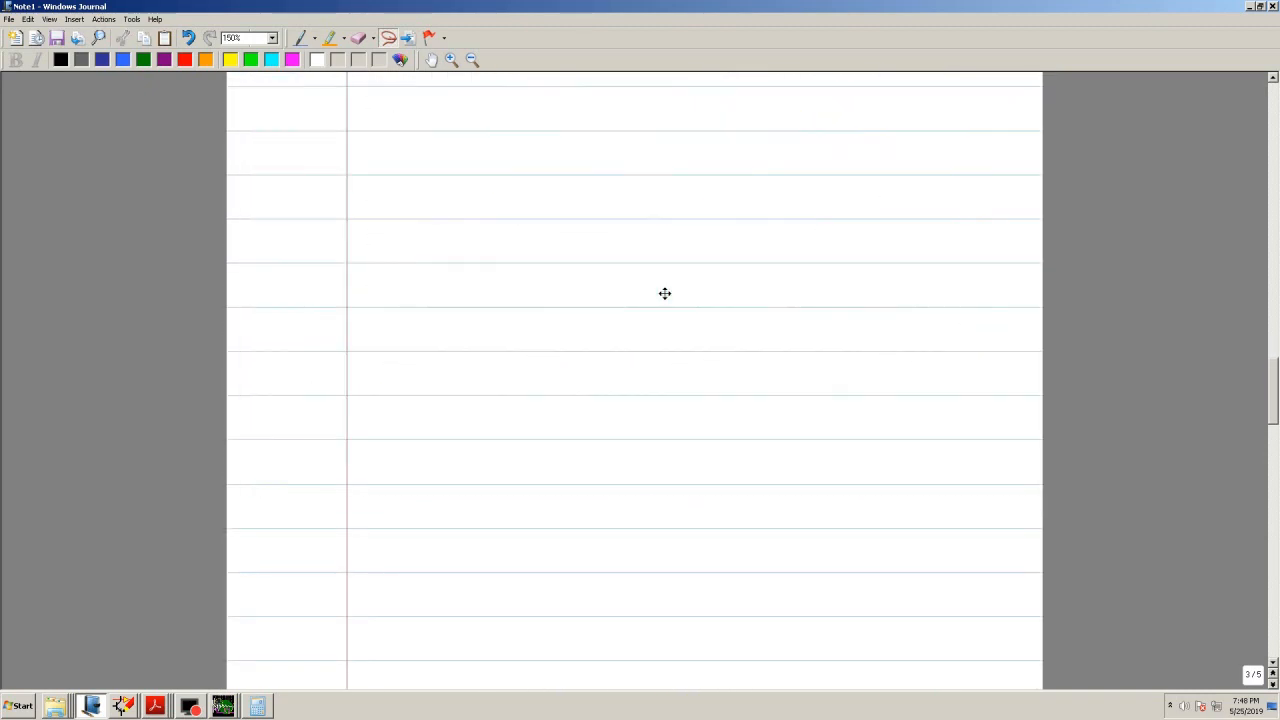
scroll(603, 248, down, 5)
scroll(603, 248, up, 1)
scroll(603, 248, down, 3)
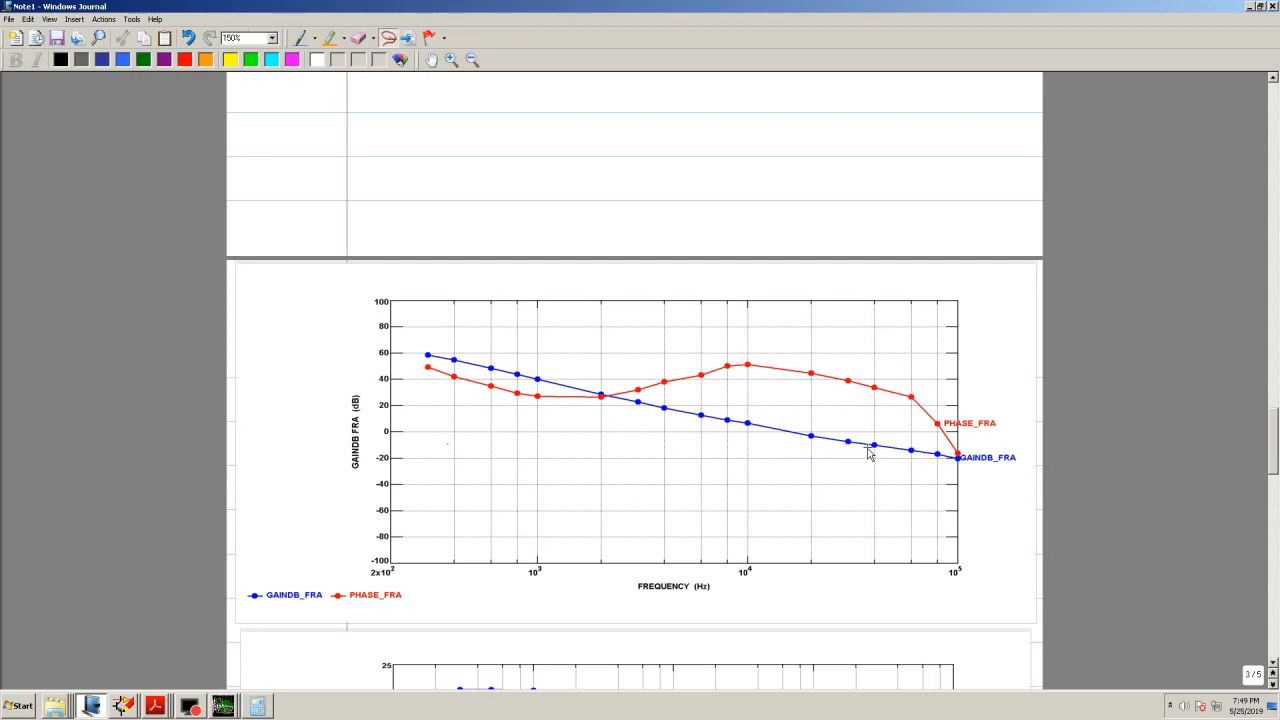
scroll(845, 452, down, 3)
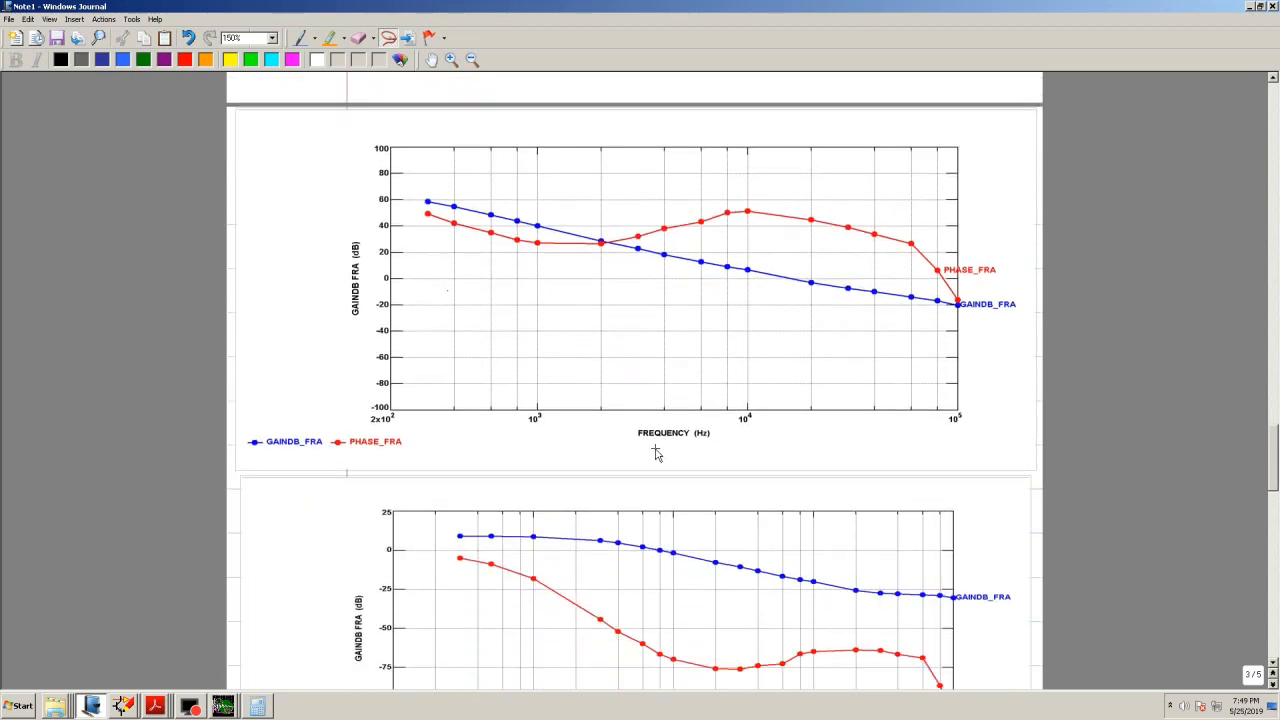
scroll(702, 390, up, 2)
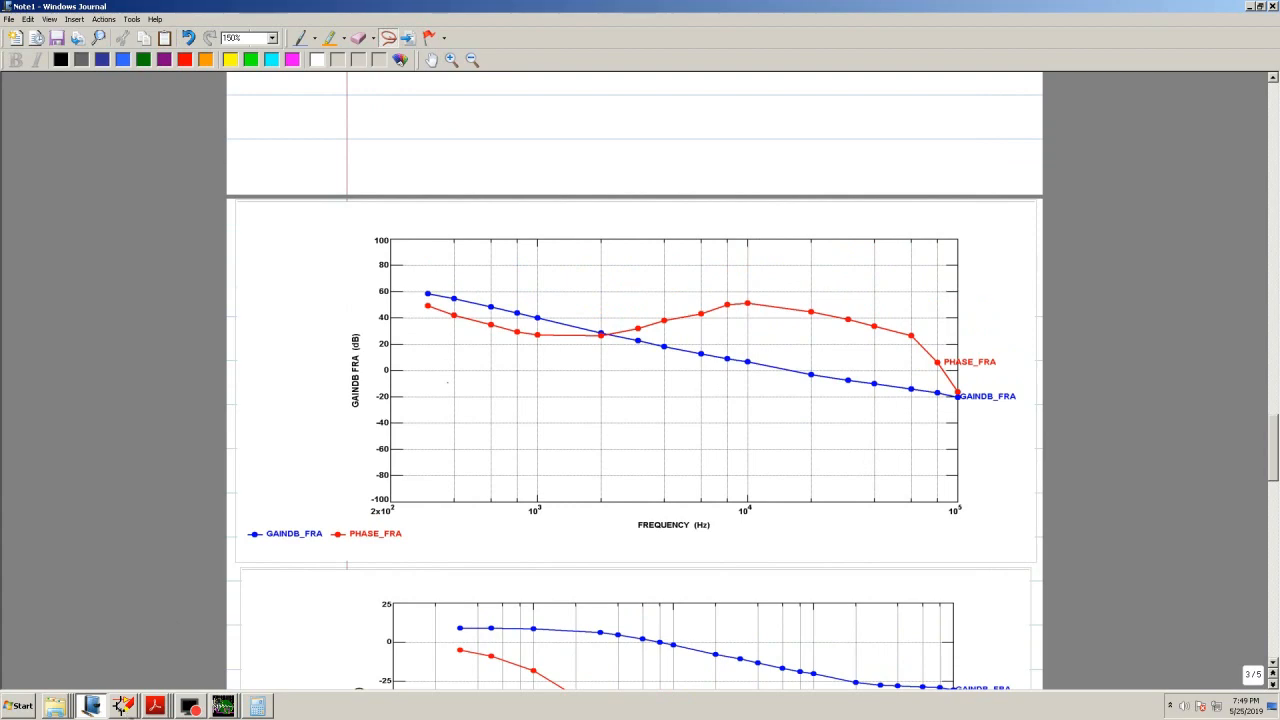
Switch to the Ridley_Buck_AC_SWEEP.sch schematic in TopSpice and set the FRA negative measurement node to EA, accepting the transient and simulation setups
click(123, 706)
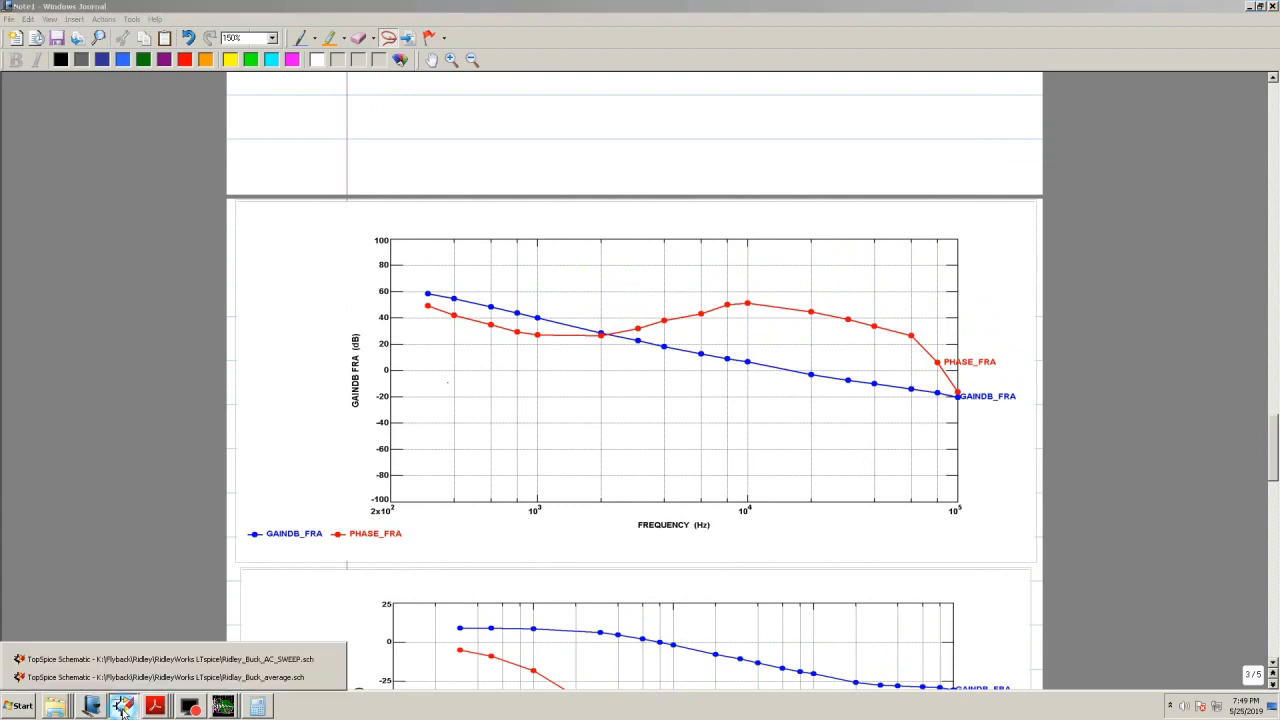
click(213, 660)
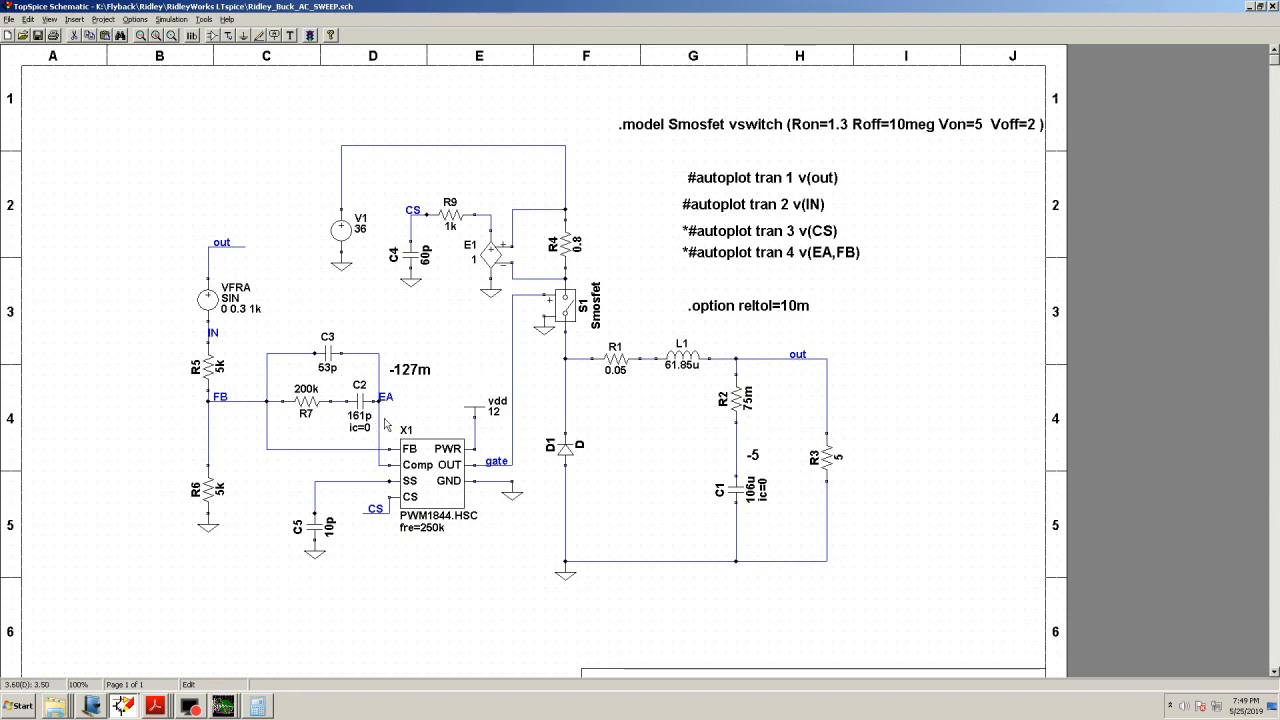
click(169, 21)
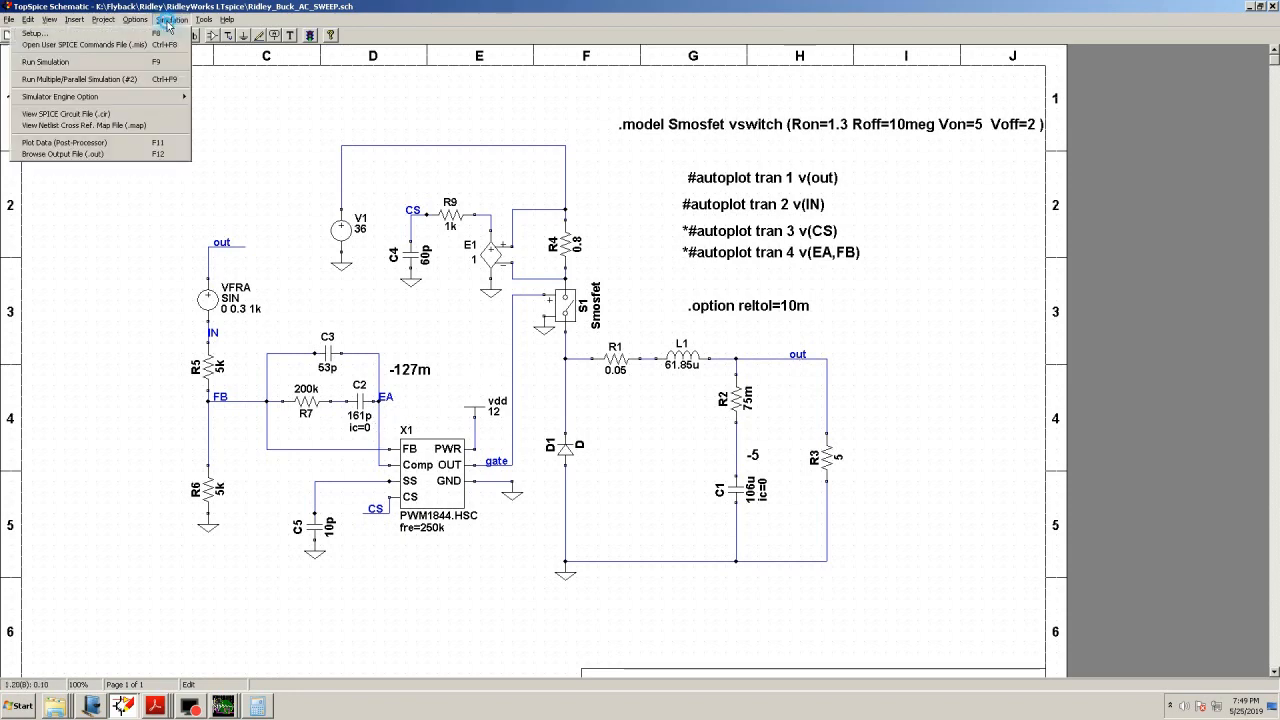
click(161, 37)
drag(164, 61, 700, 123)
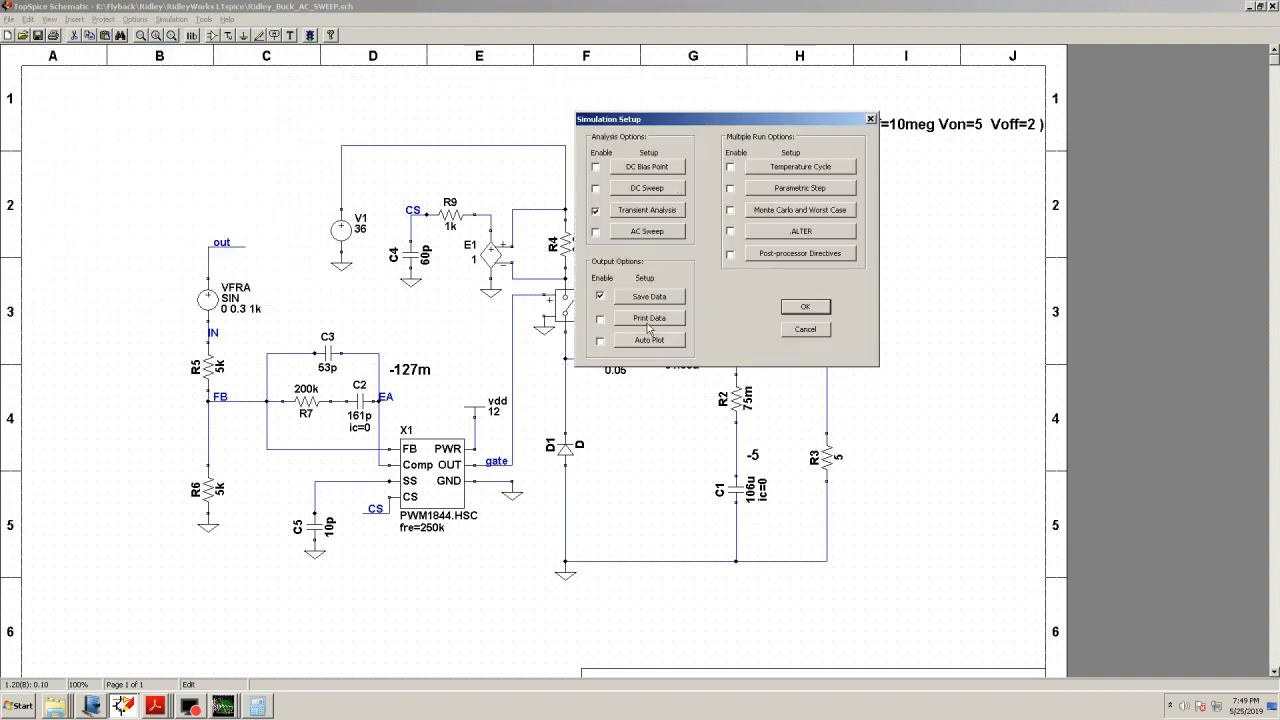
click(641, 208)
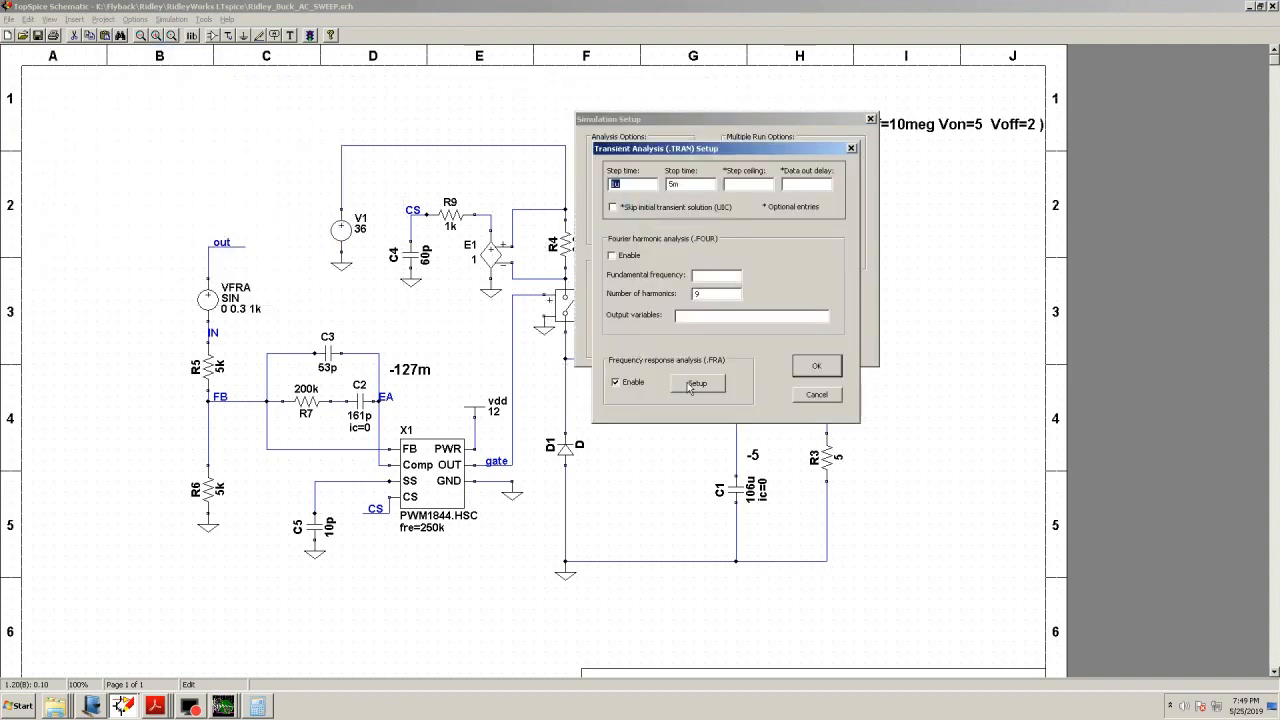
click(690, 385)
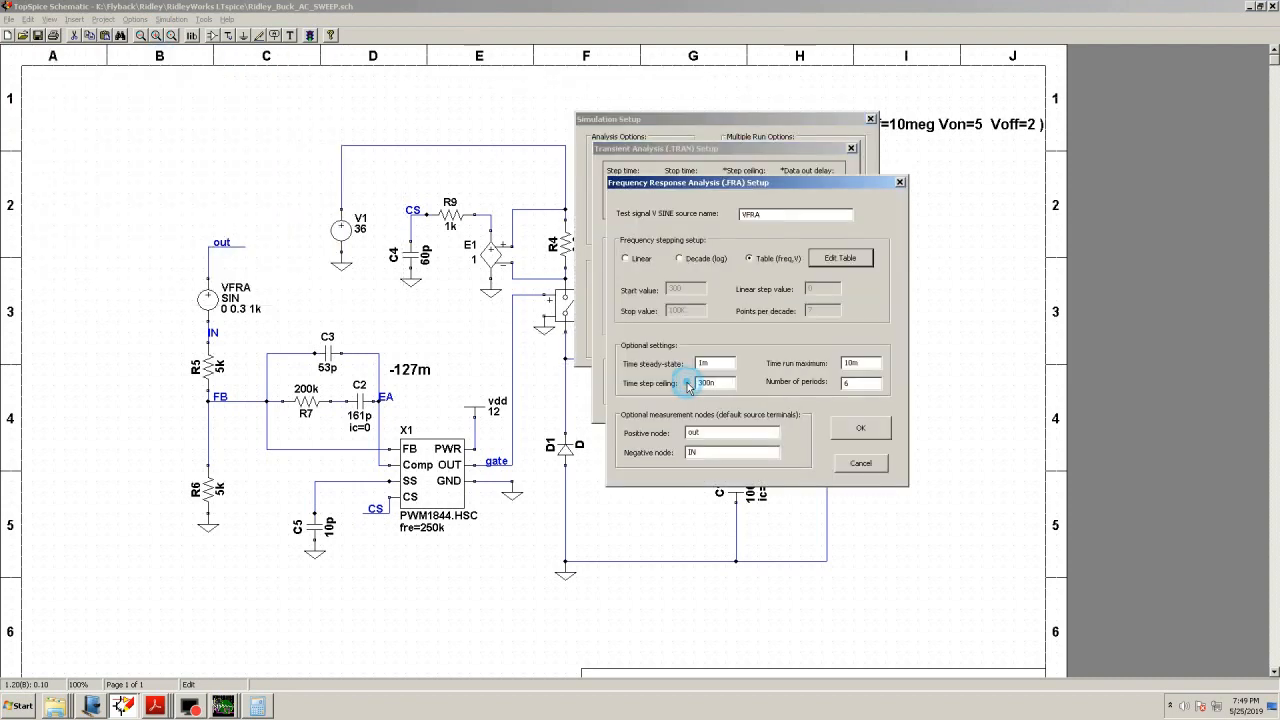
double_click(712, 452)
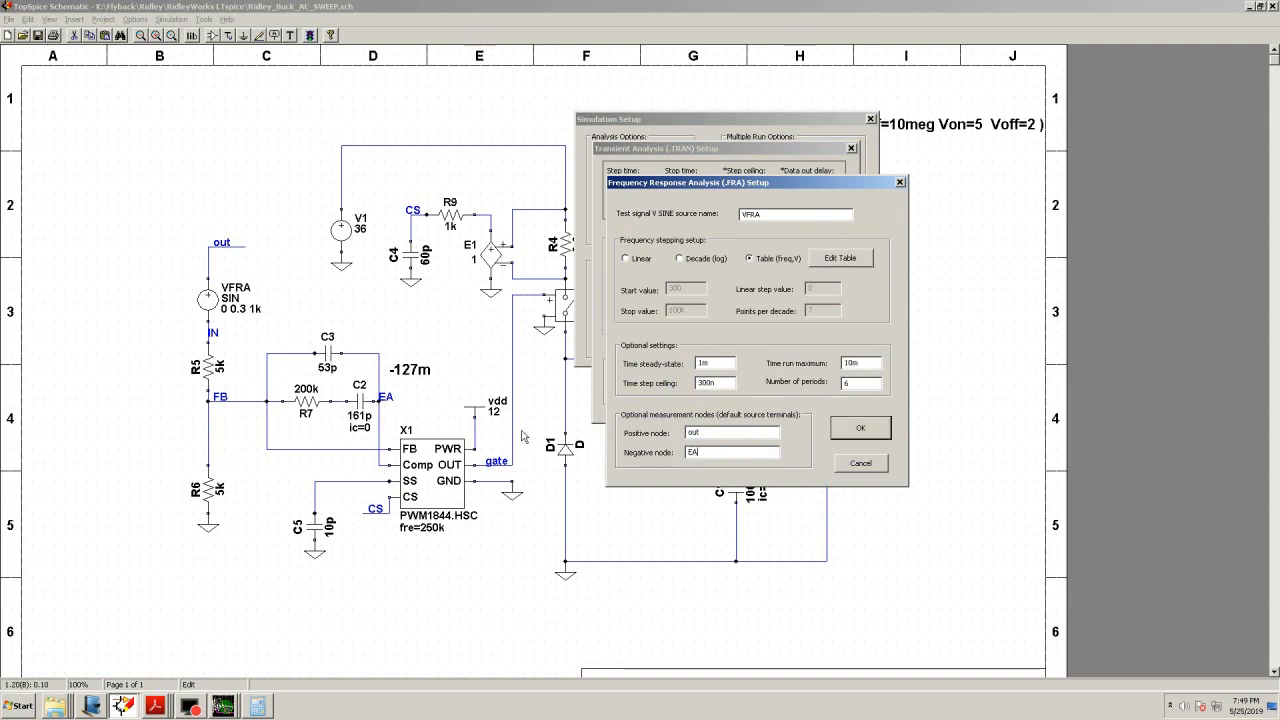
click(843, 428)
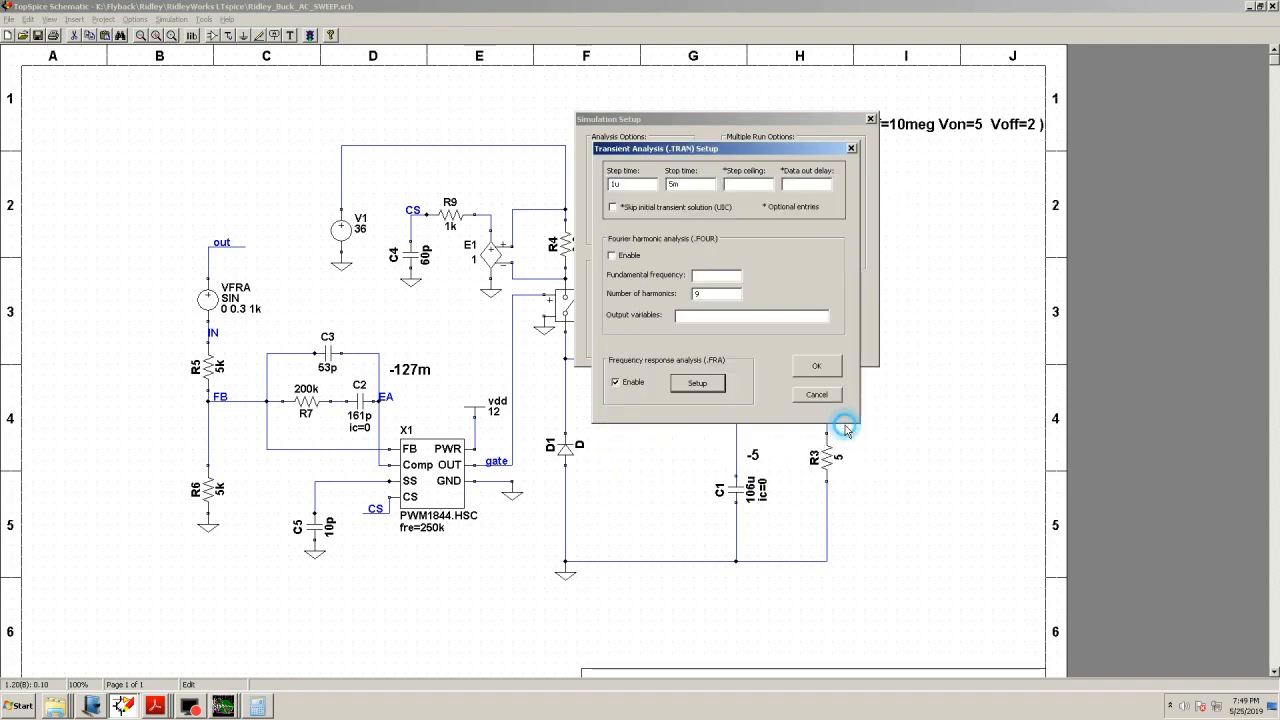
click(815, 372)
click(808, 310)
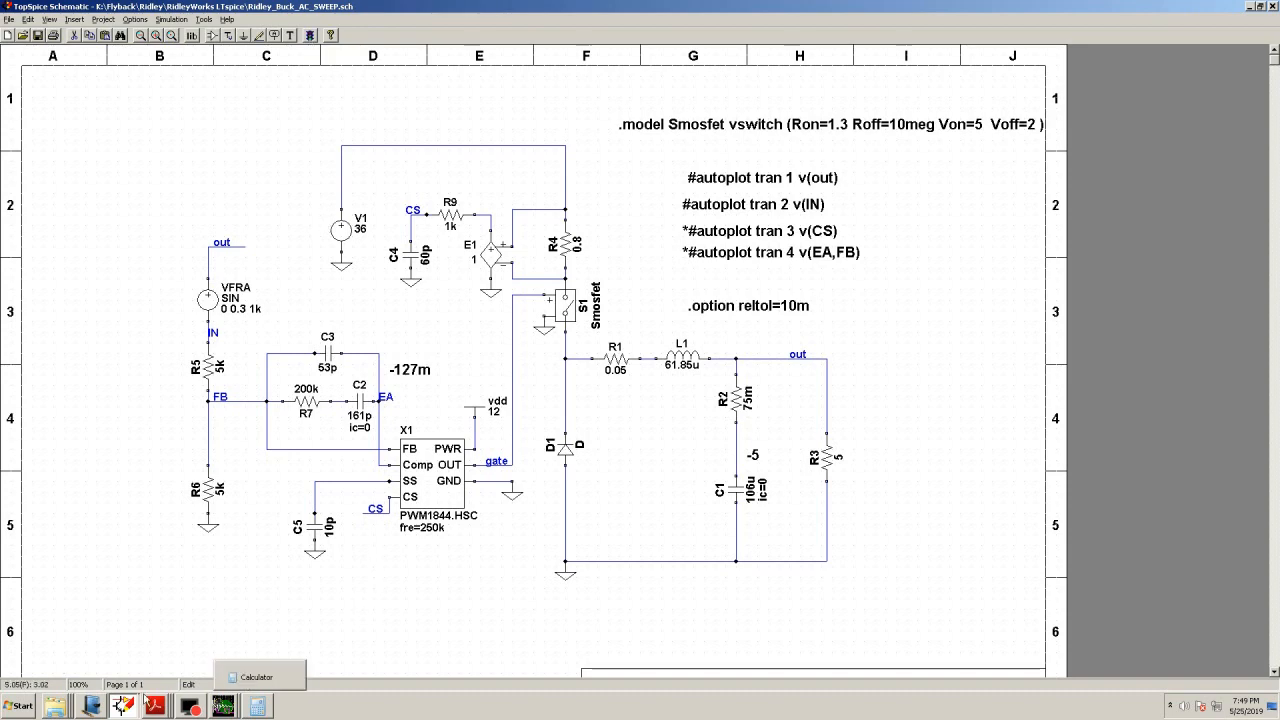
Switch to the Note1 journal in Windows Journal and examine the saved FRA plot below the loop-gain plot
click(92, 704)
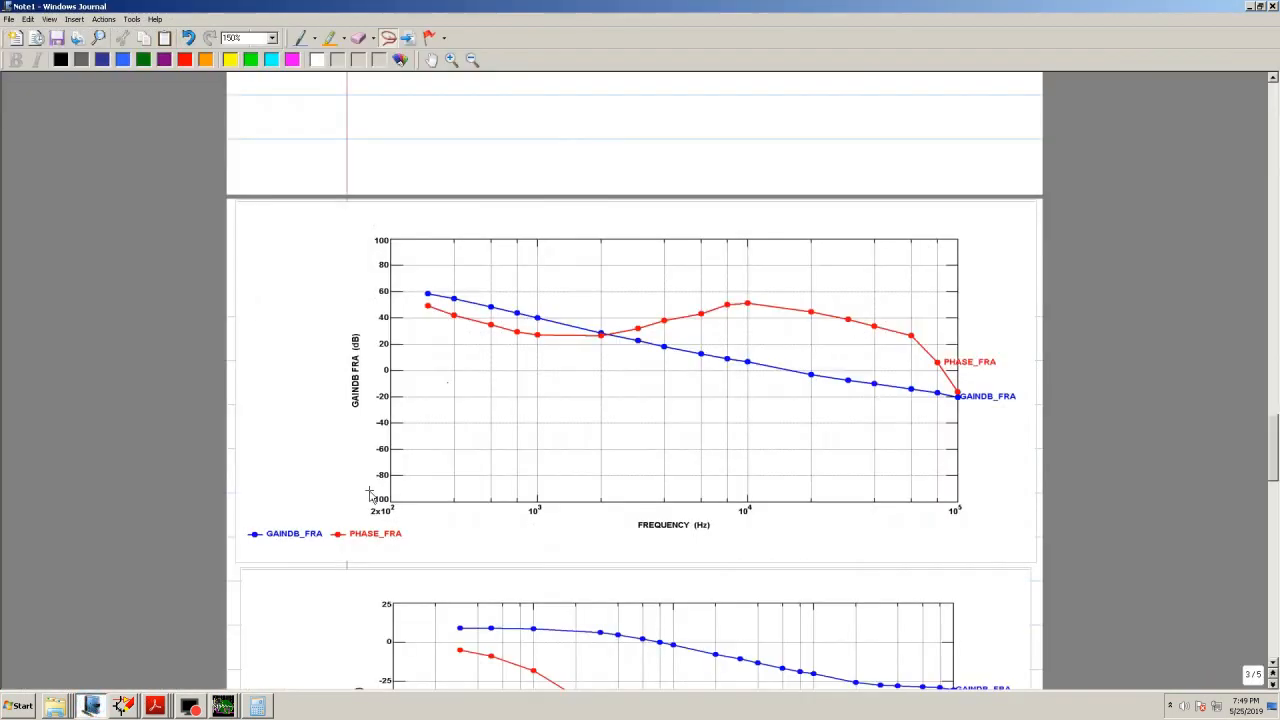
scroll(415, 453, down, 5)
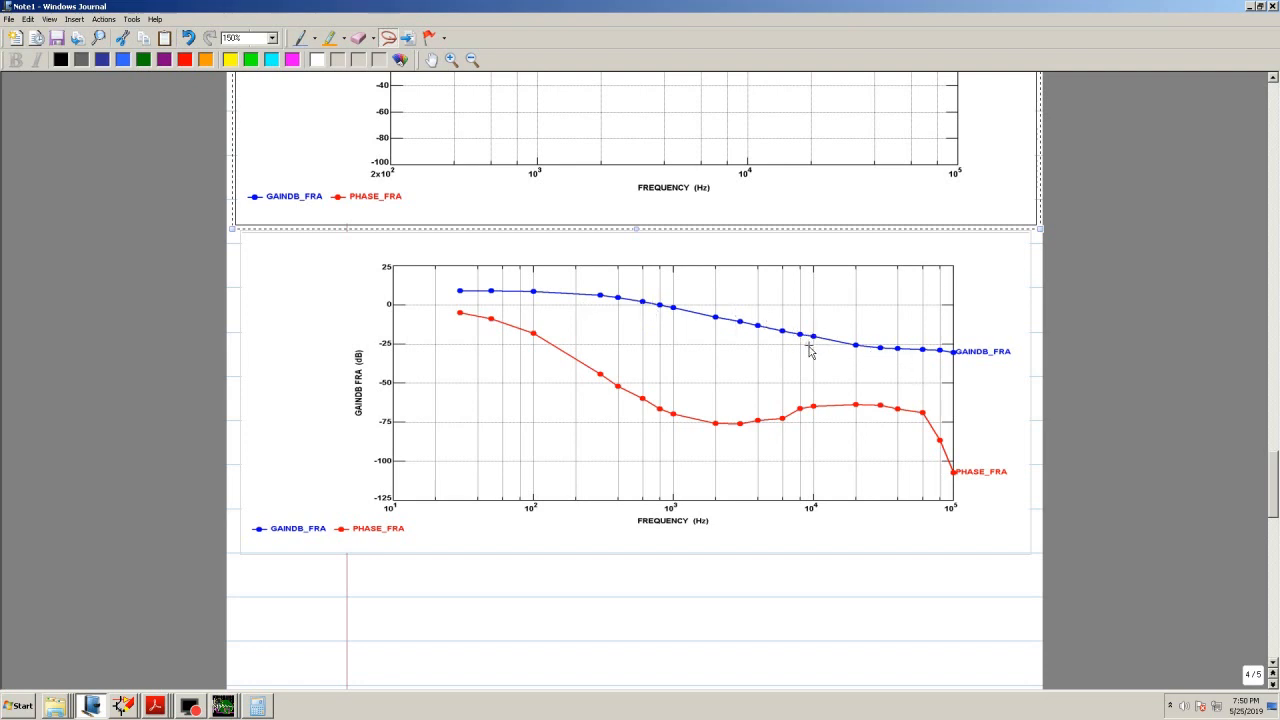
In the Ridley_Buck_AC_SWEEP.sch schematic in TopSpice, set the FRA measurement nodes to EA (positive) and FB (negative), accepting all setup dialogs
click(120, 707)
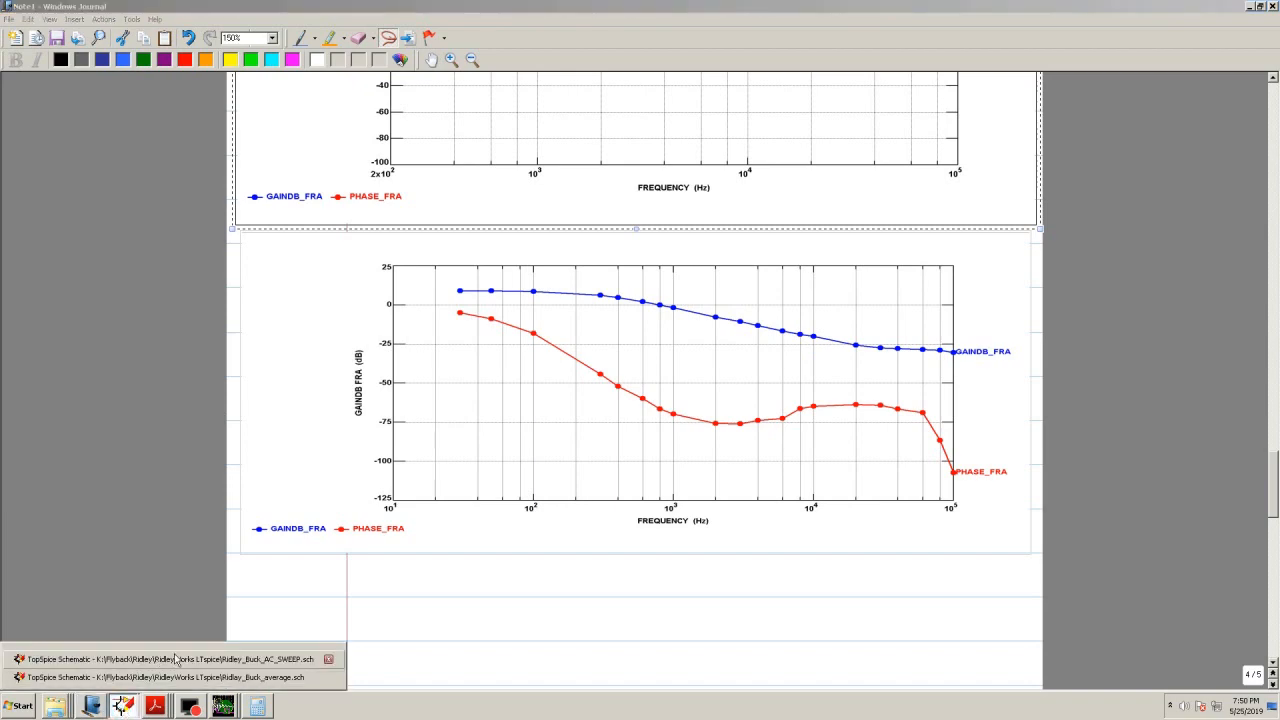
click(172, 665)
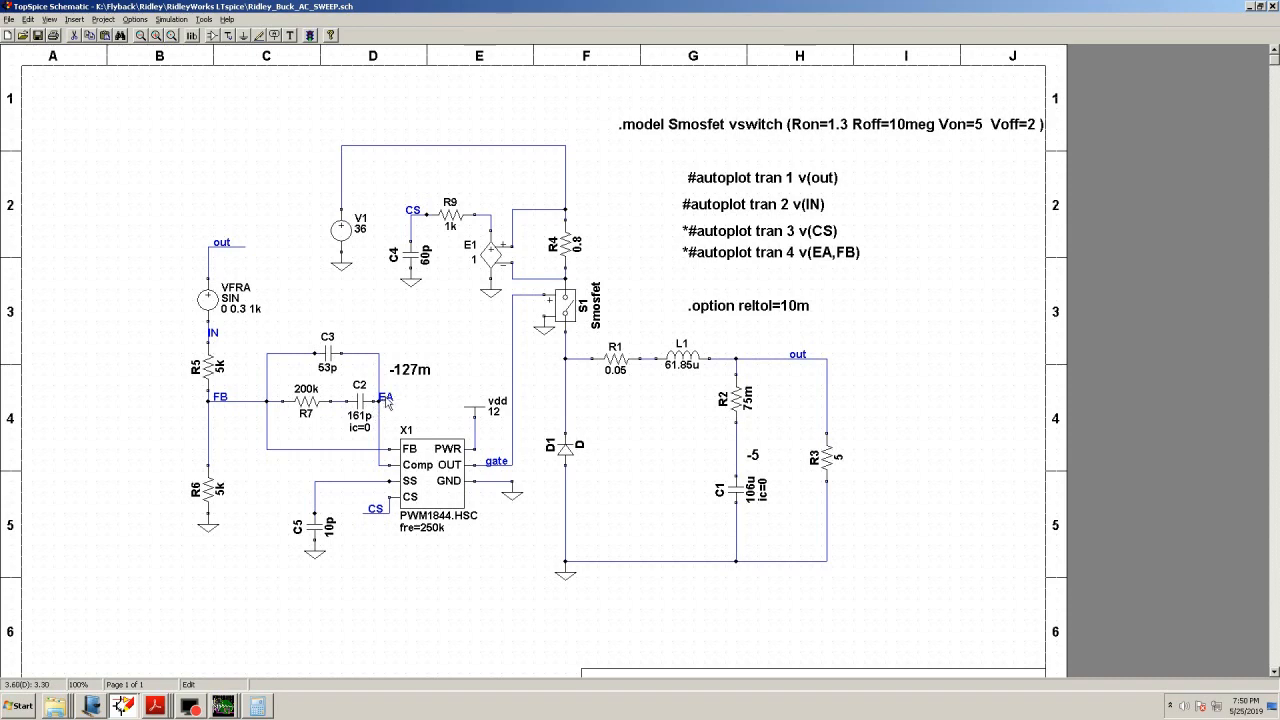
click(171, 19)
click(172, 35)
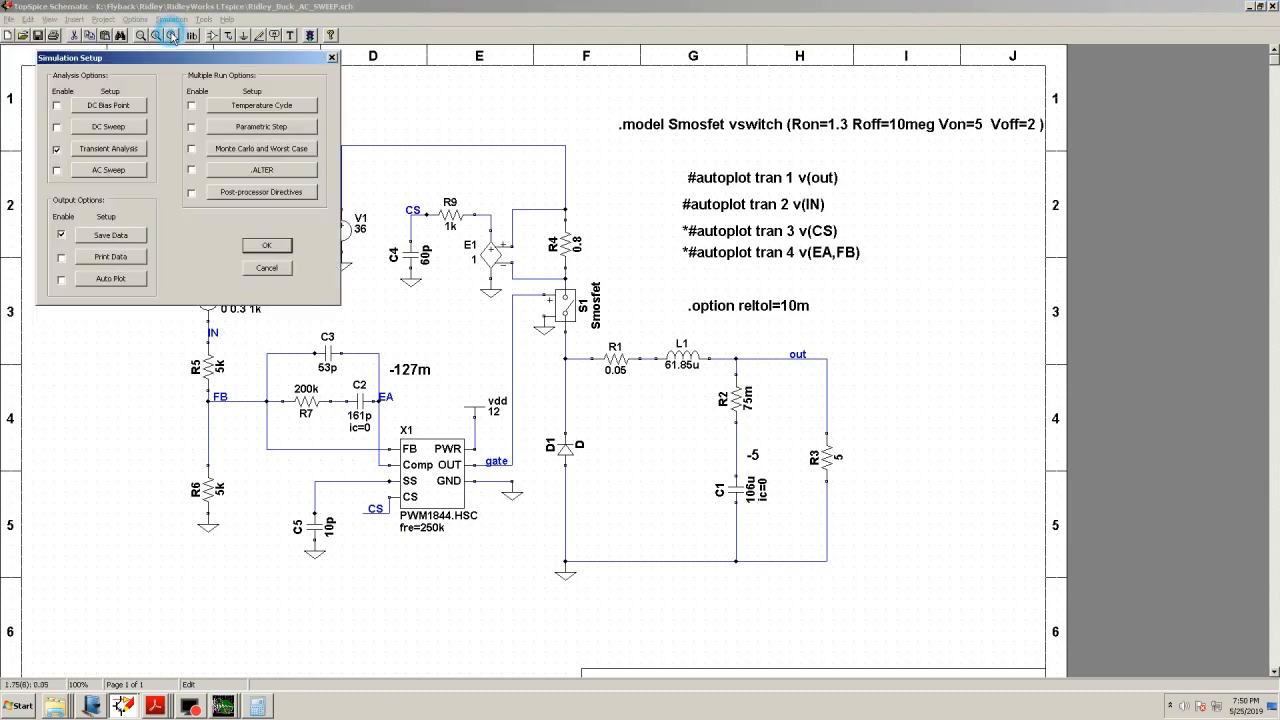
drag(187, 57, 750, 140)
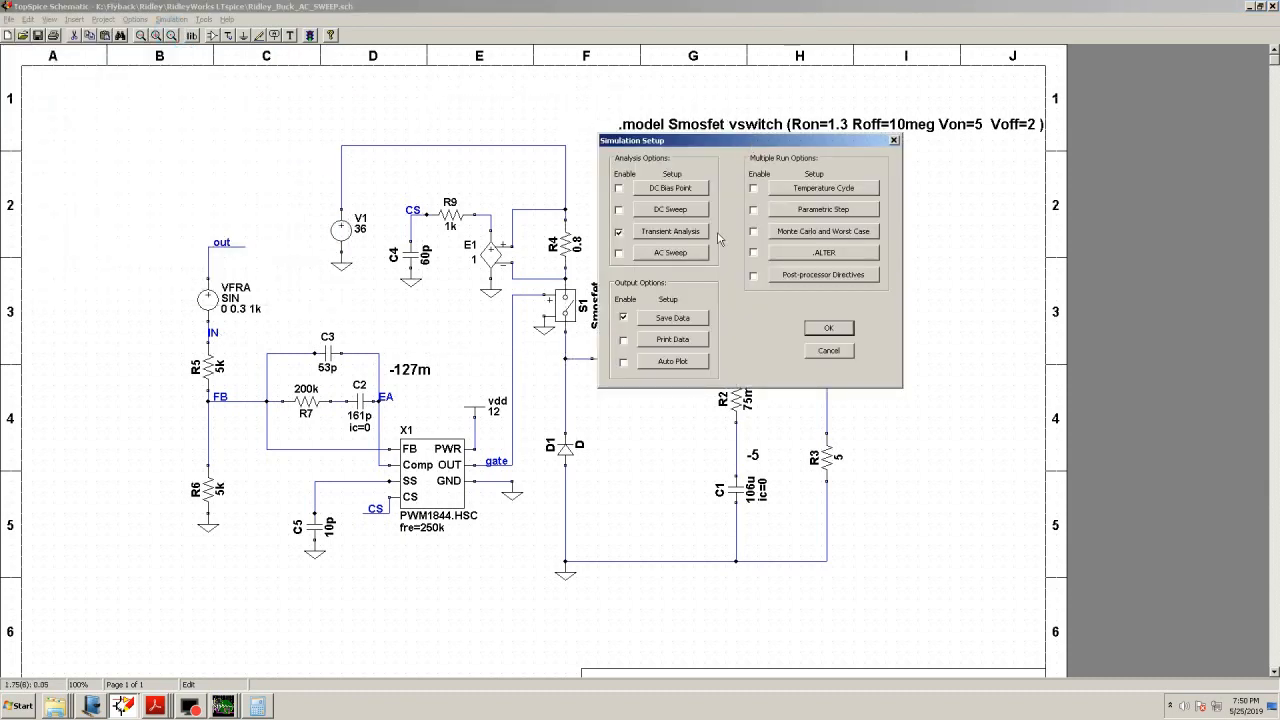
click(672, 237)
click(700, 404)
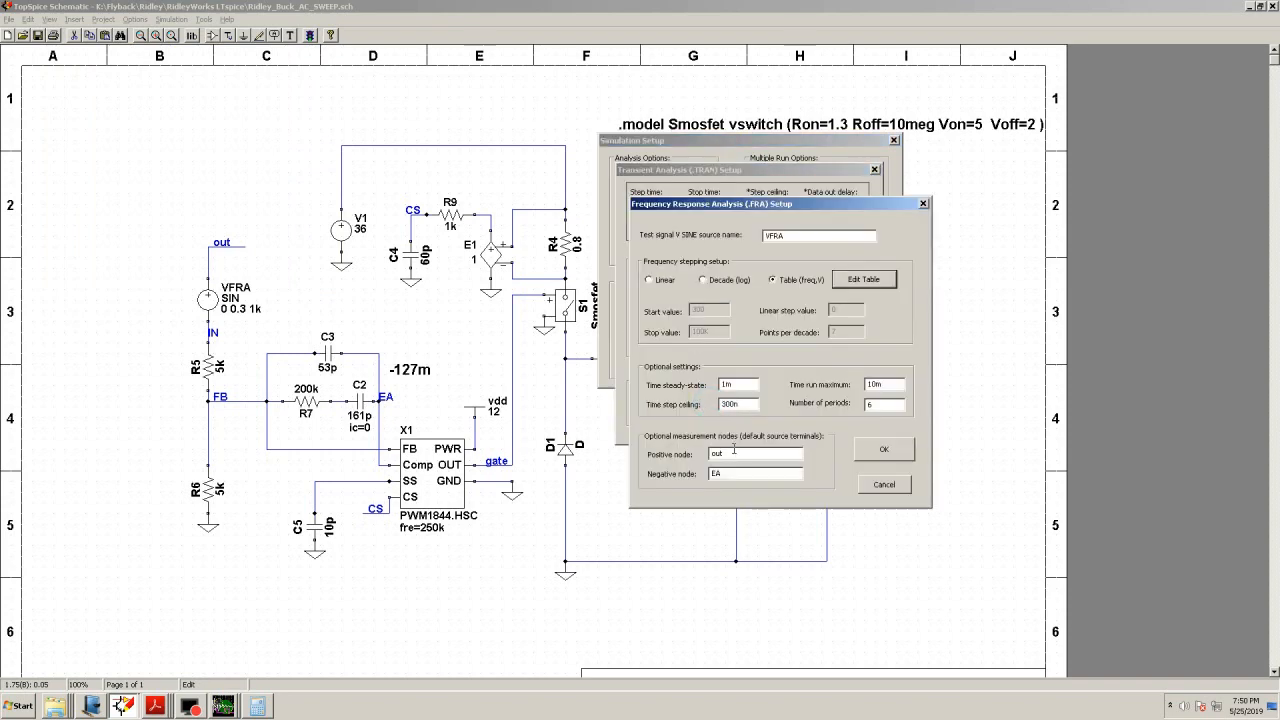
double_click(729, 455)
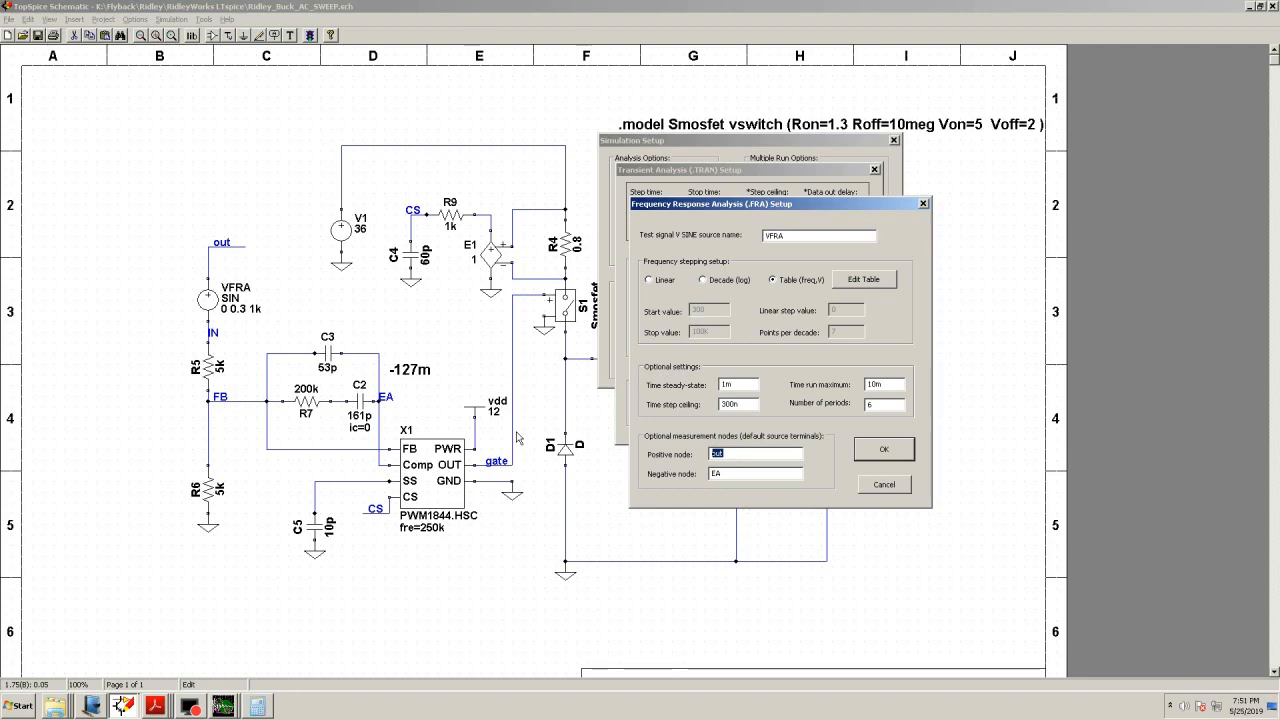
text(EA)
double_click(727, 475)
text(F)
click(884, 452)
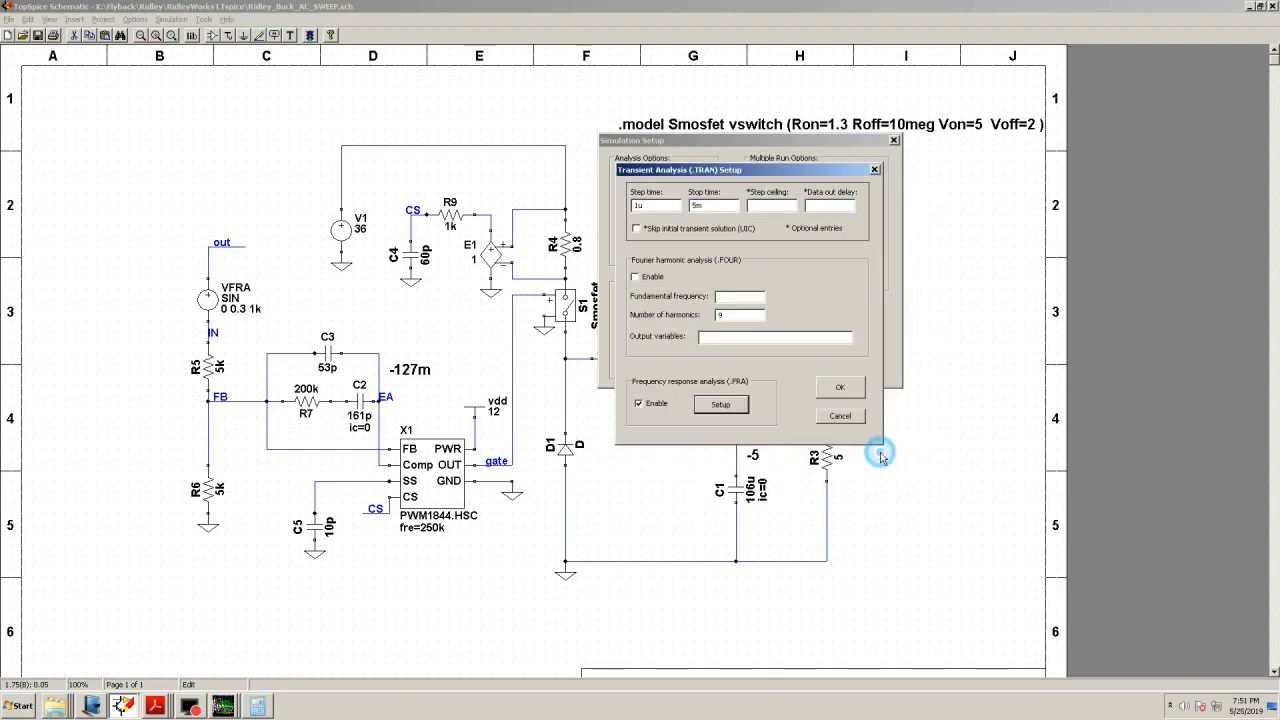
click(840, 386)
click(834, 334)
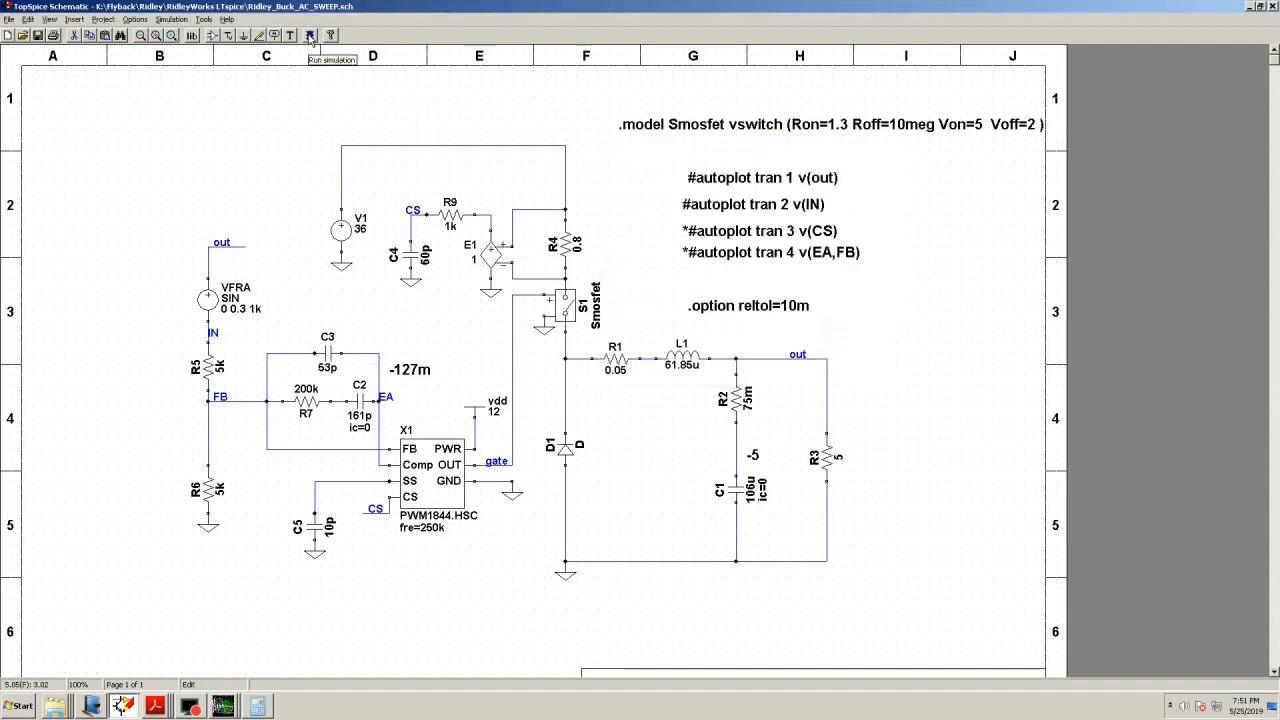
Switch to the Note1 journal and examine the FRA gain and phase plot on page 5
click(92, 706)
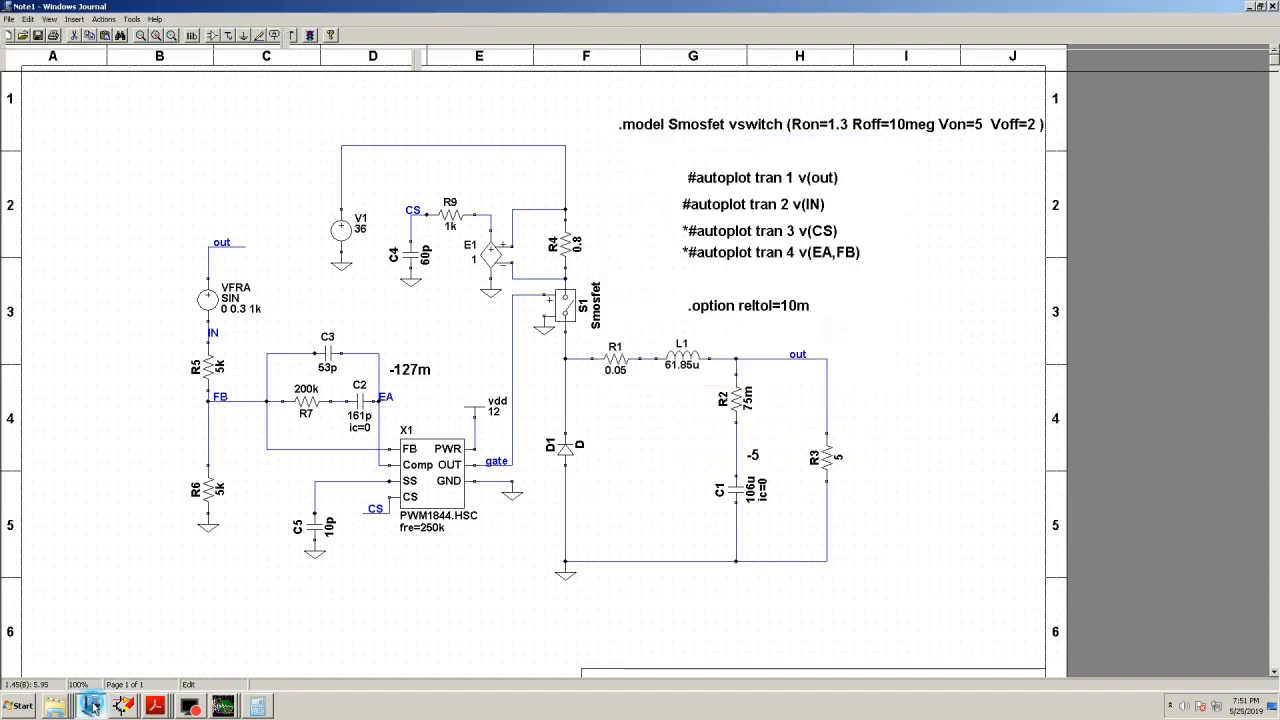
scroll(439, 576, down, 10)
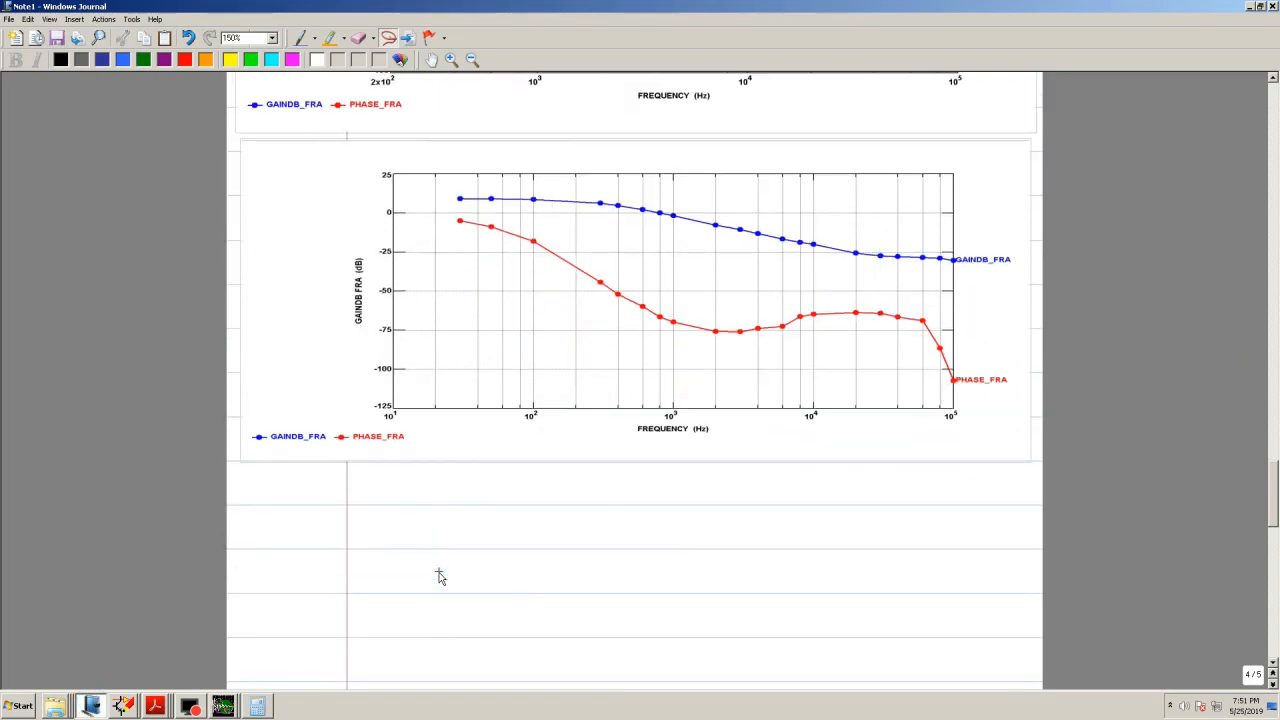
scroll(439, 576, down, 5)
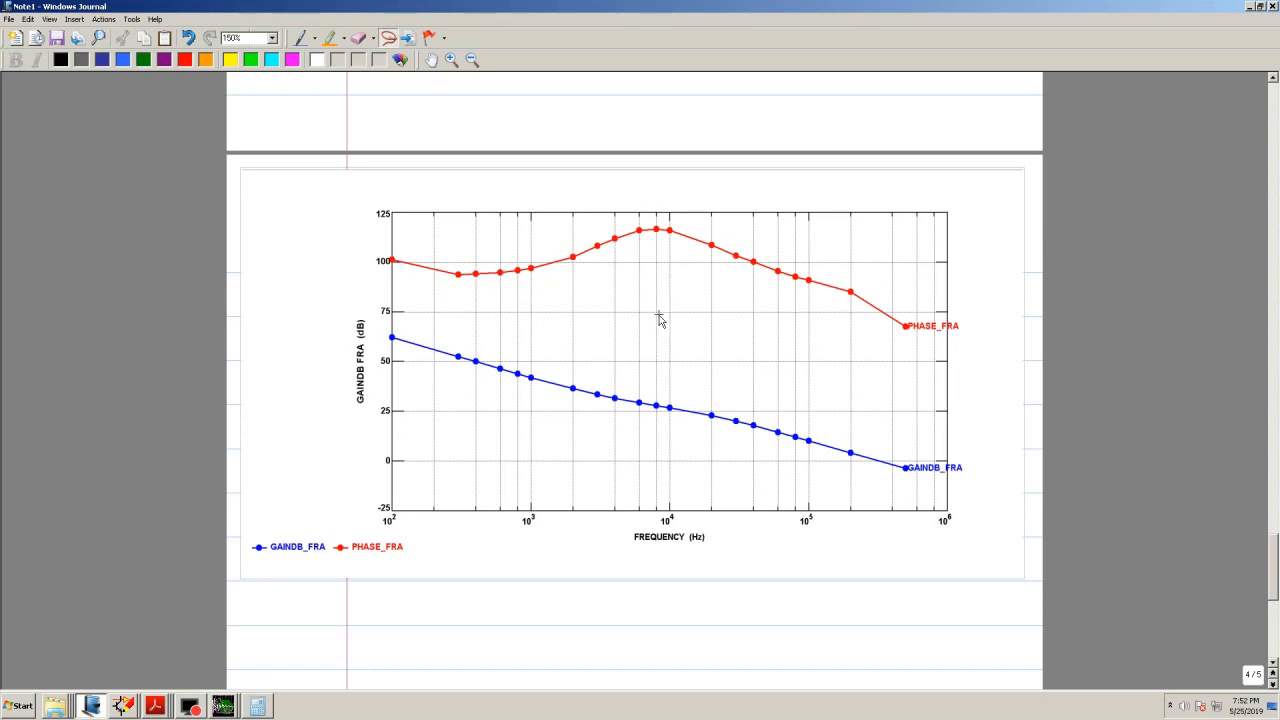
Compare the three saved FRA gain and phase plots in the journal, selecting each one in turn
scroll(659, 319, up, 10)
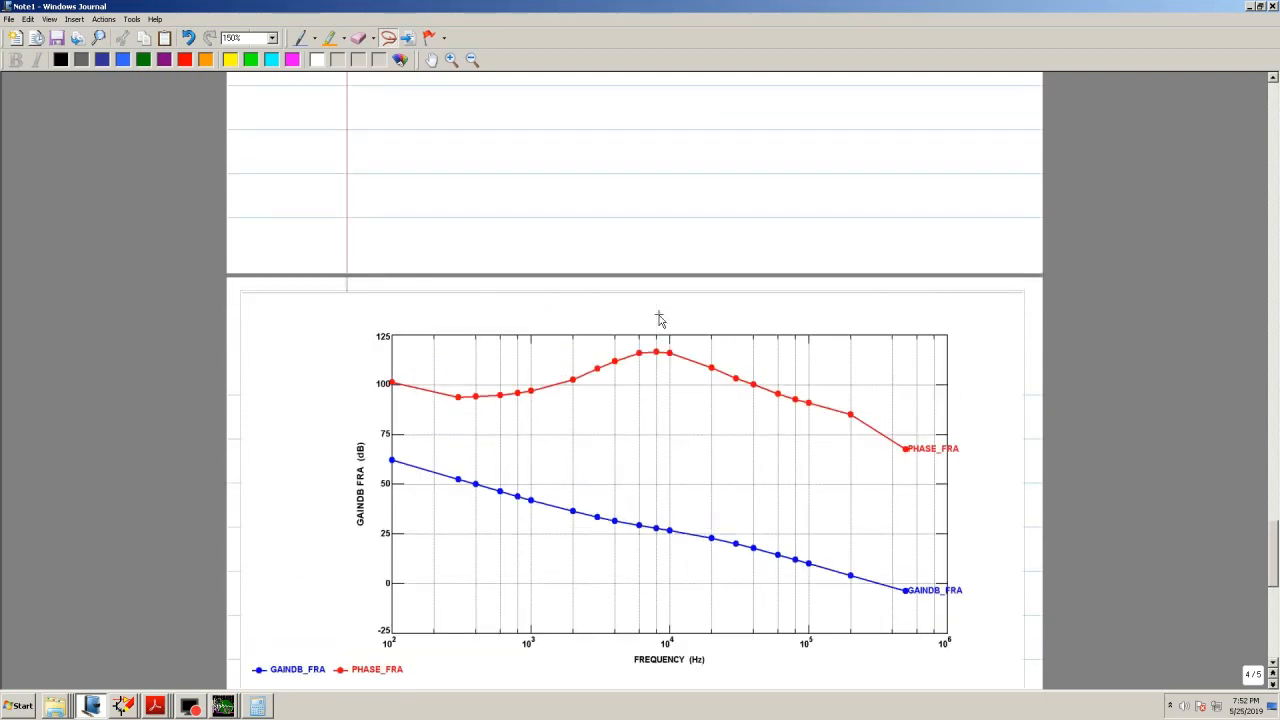
scroll(659, 319, up, 6)
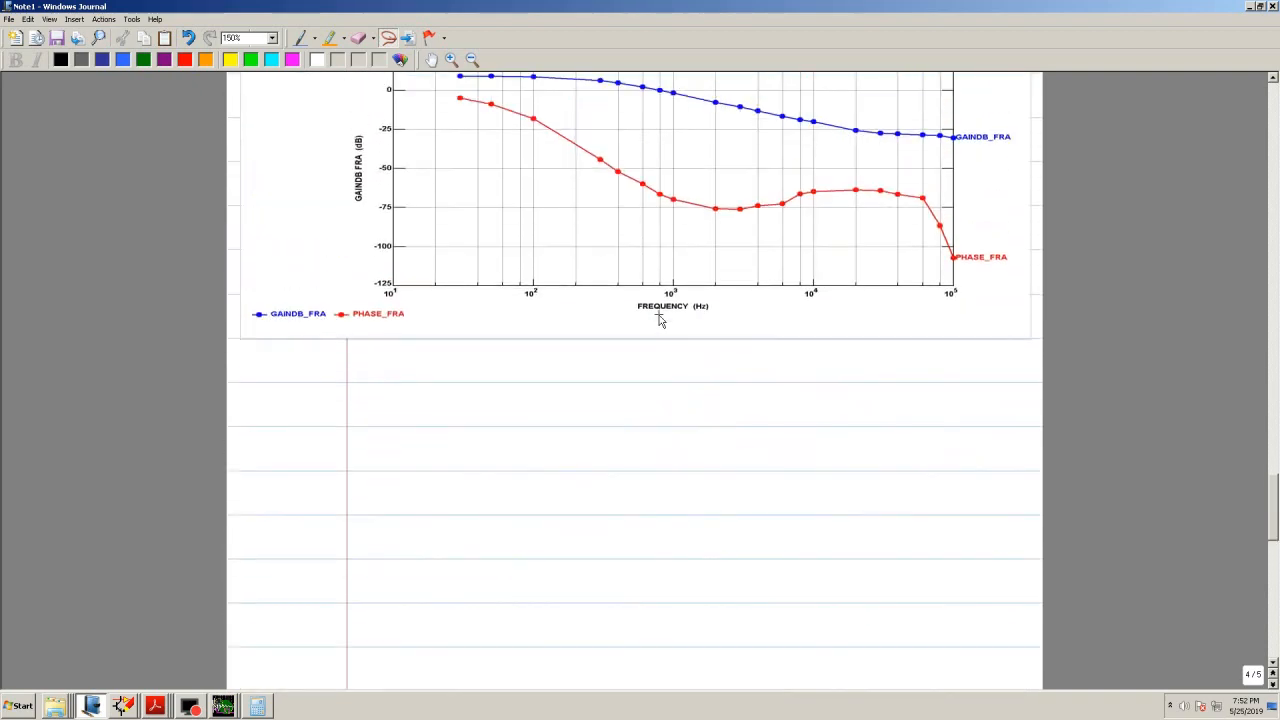
scroll(624, 302, up, 5)
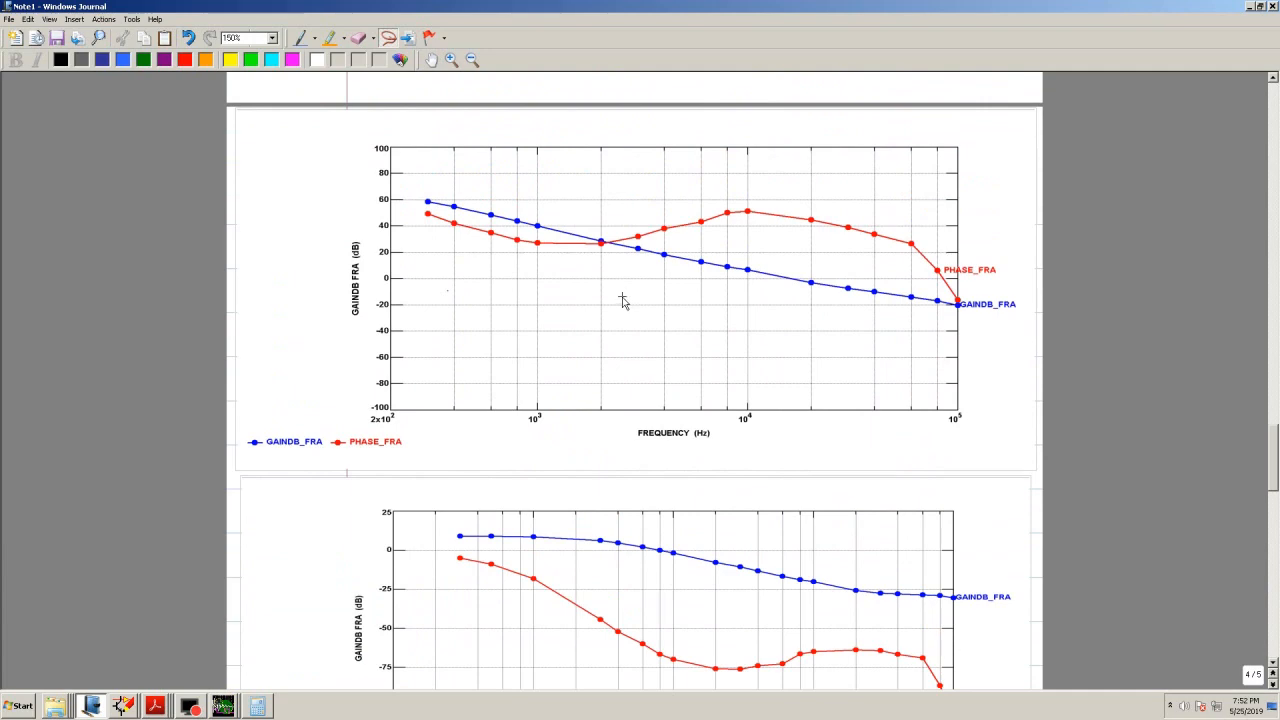
click(663, 306)
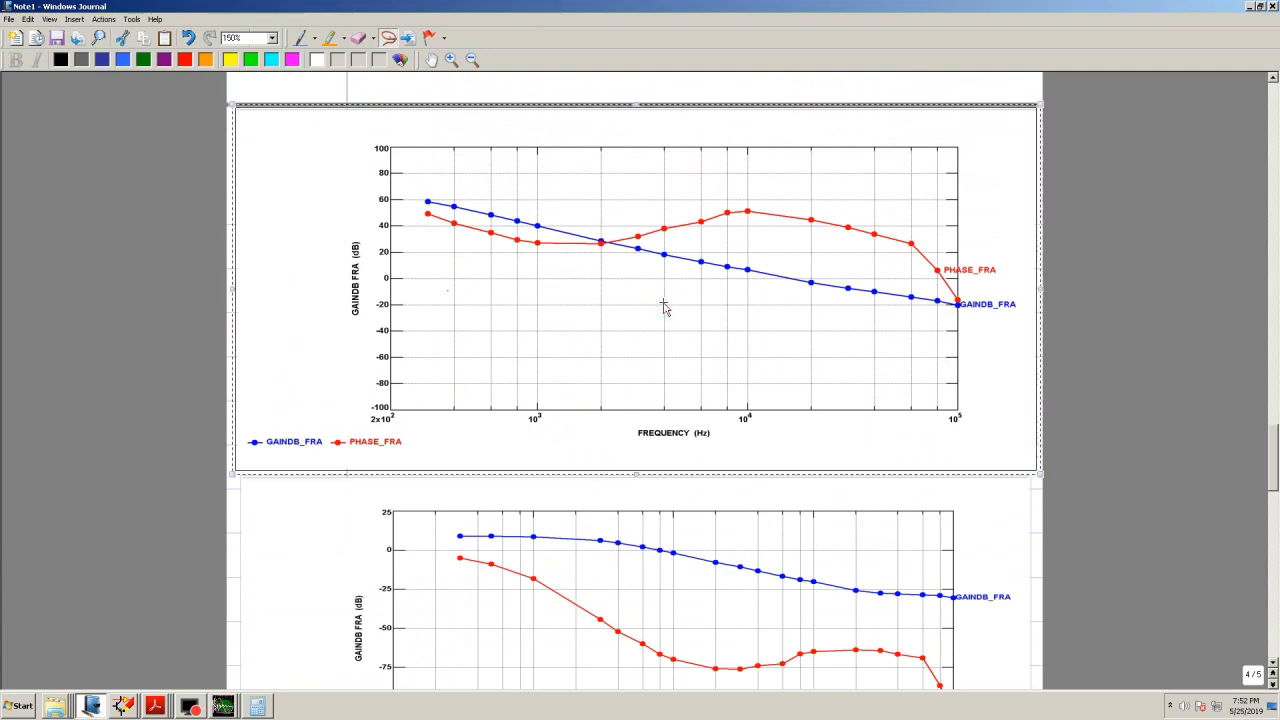
scroll(663, 306, down, 5)
click(670, 352)
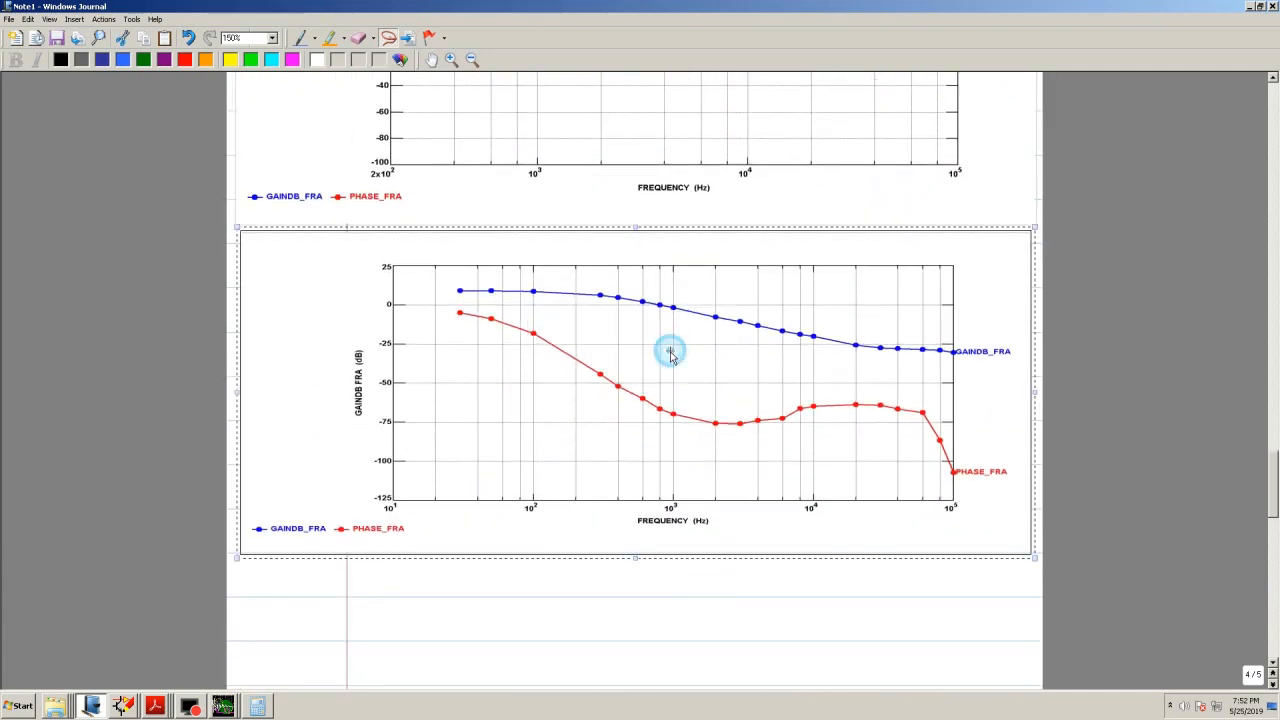
scroll(670, 355, down, 13)
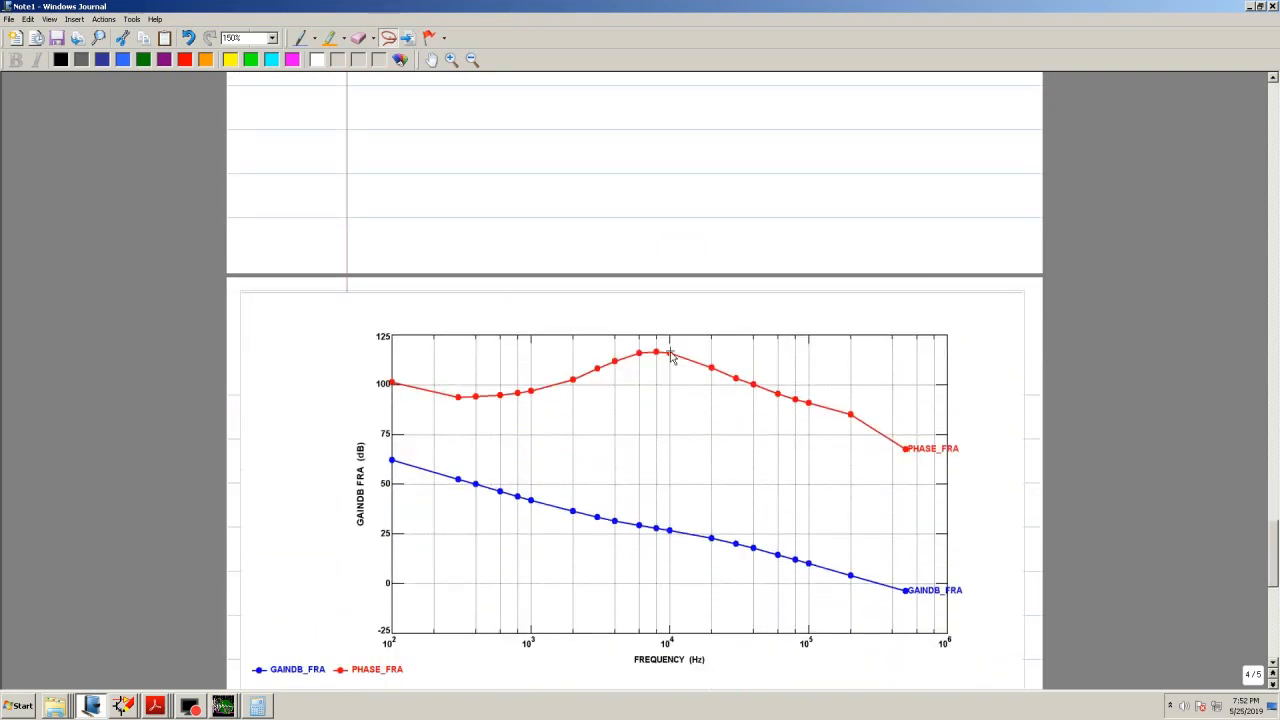
scroll(671, 357, down, 1)
click(685, 406)
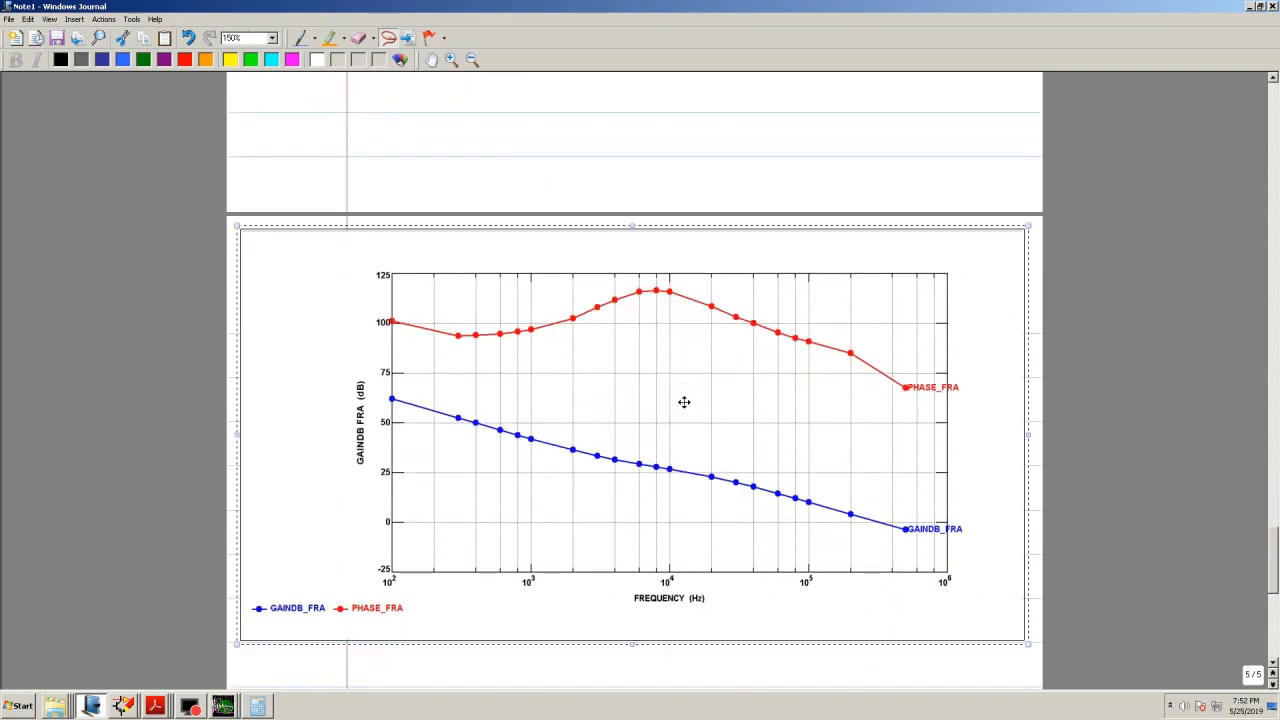
Switch back to the Ridley_Buck_AC_SWEEP.sch schematic in TopSpice
click(121, 707)
click(190, 660)
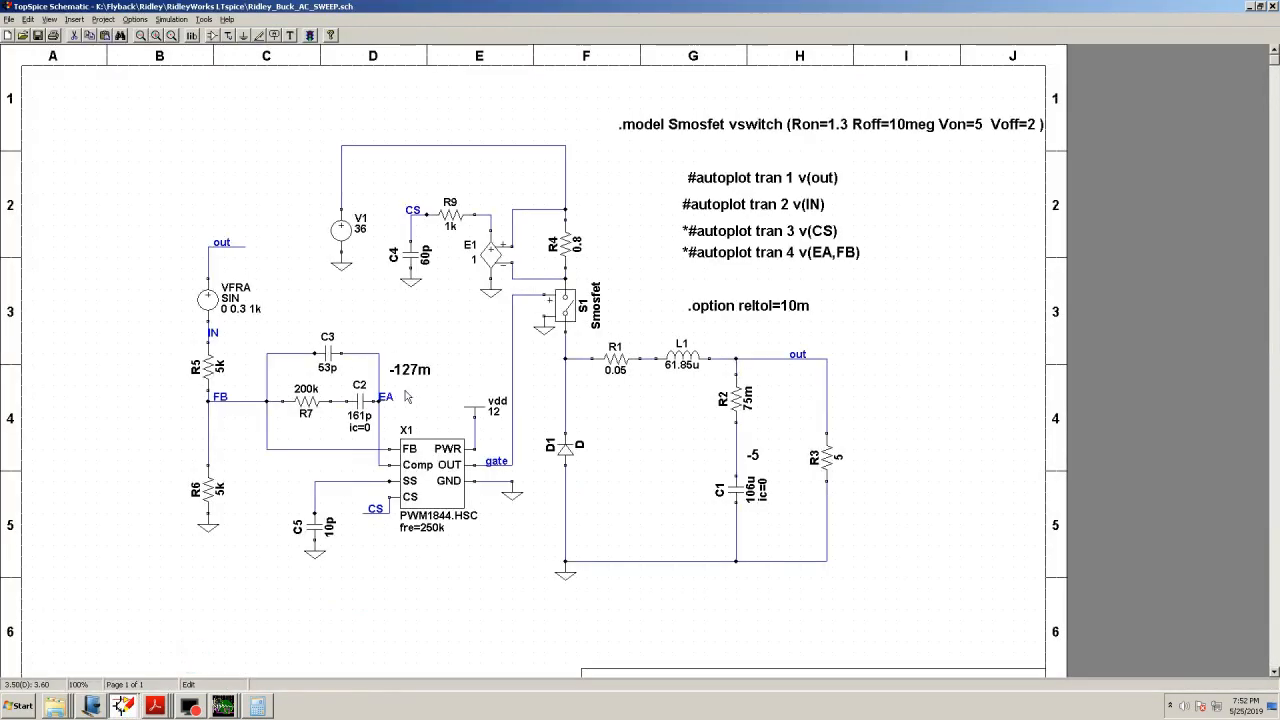